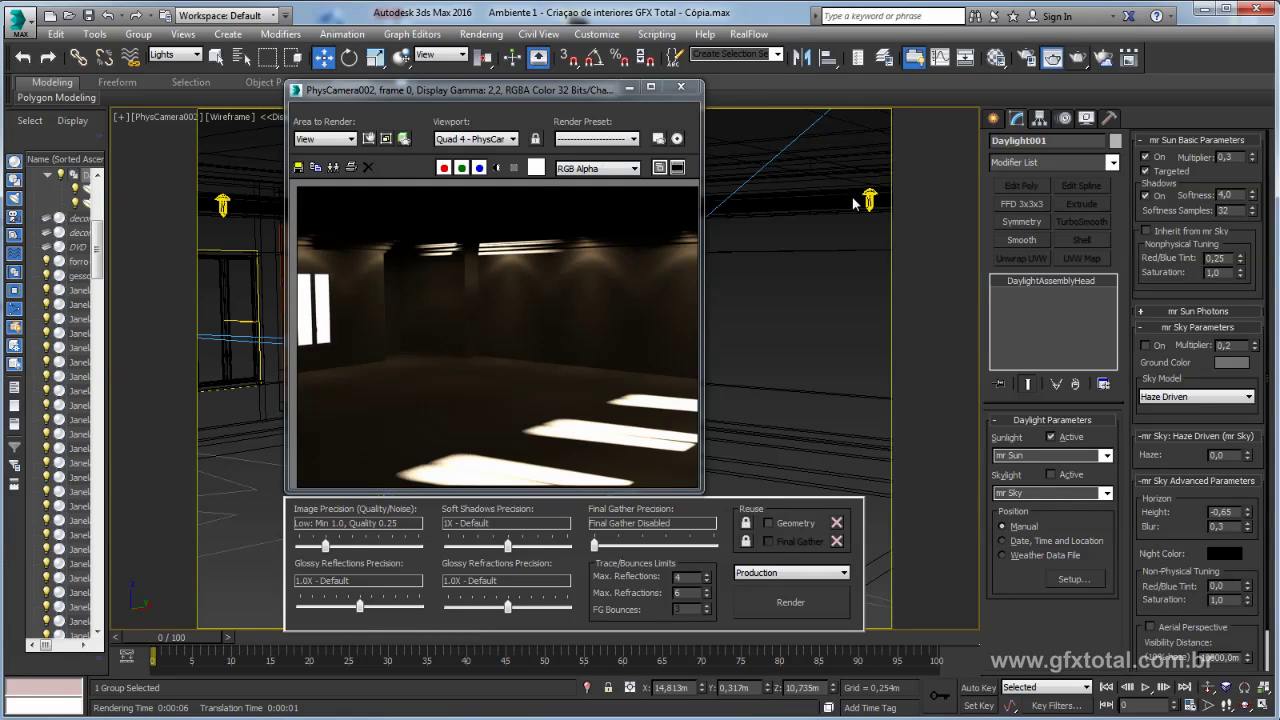
- Move the render window aside and select PhotometricLight006, the right-hand ceiling light
left_click_drag(577, 97, 499, 96)
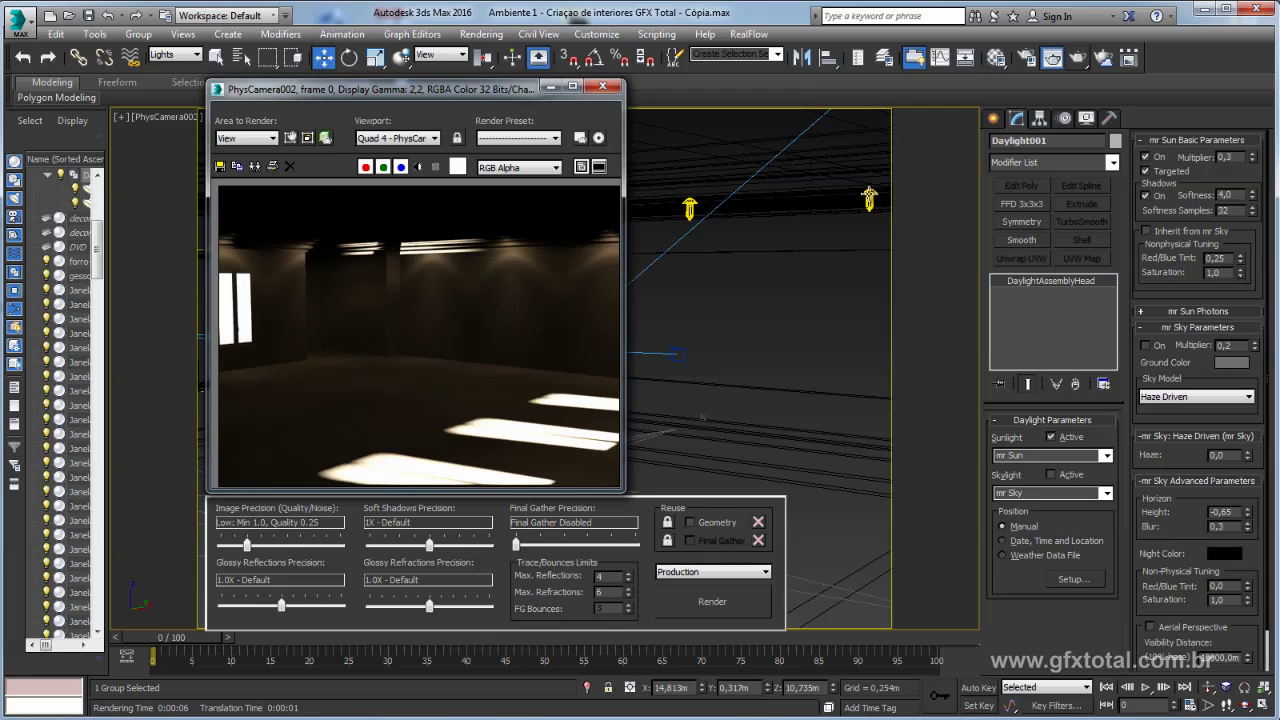
left_click(869, 199)
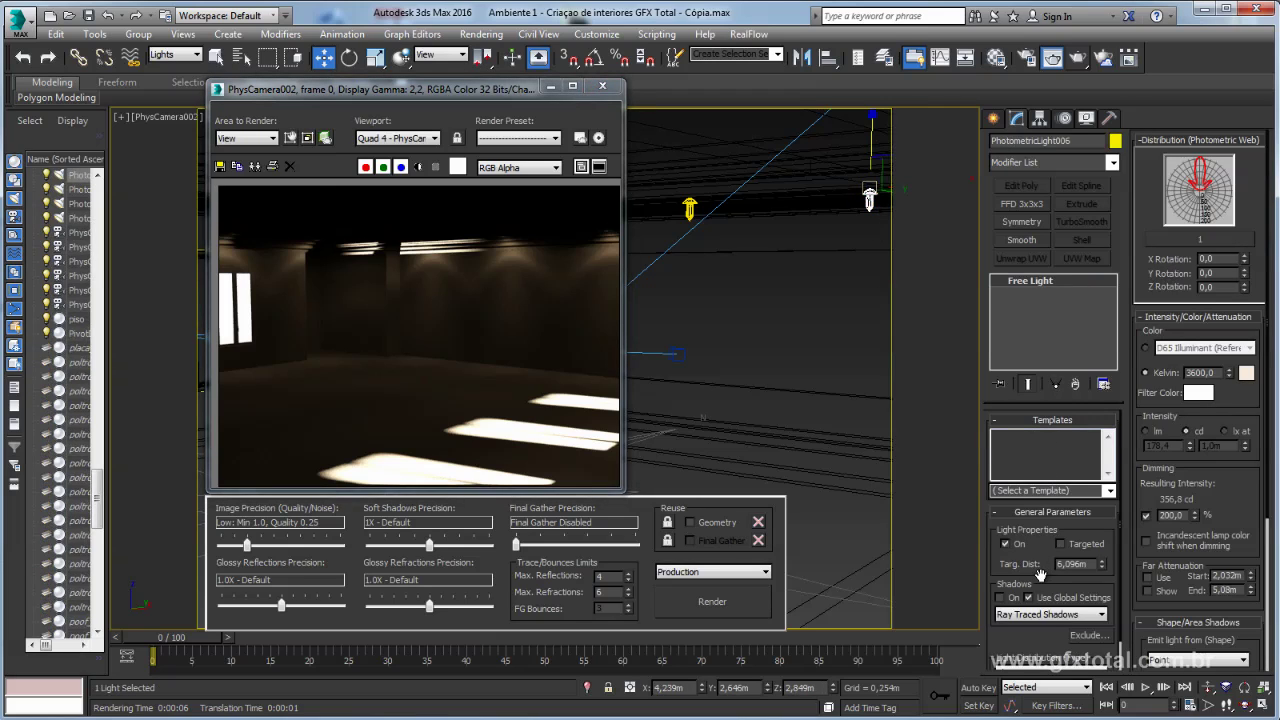
- Set the light's colour temperature to 5400 K and render the room
left_click_drag(1041, 562, 1037, 430)
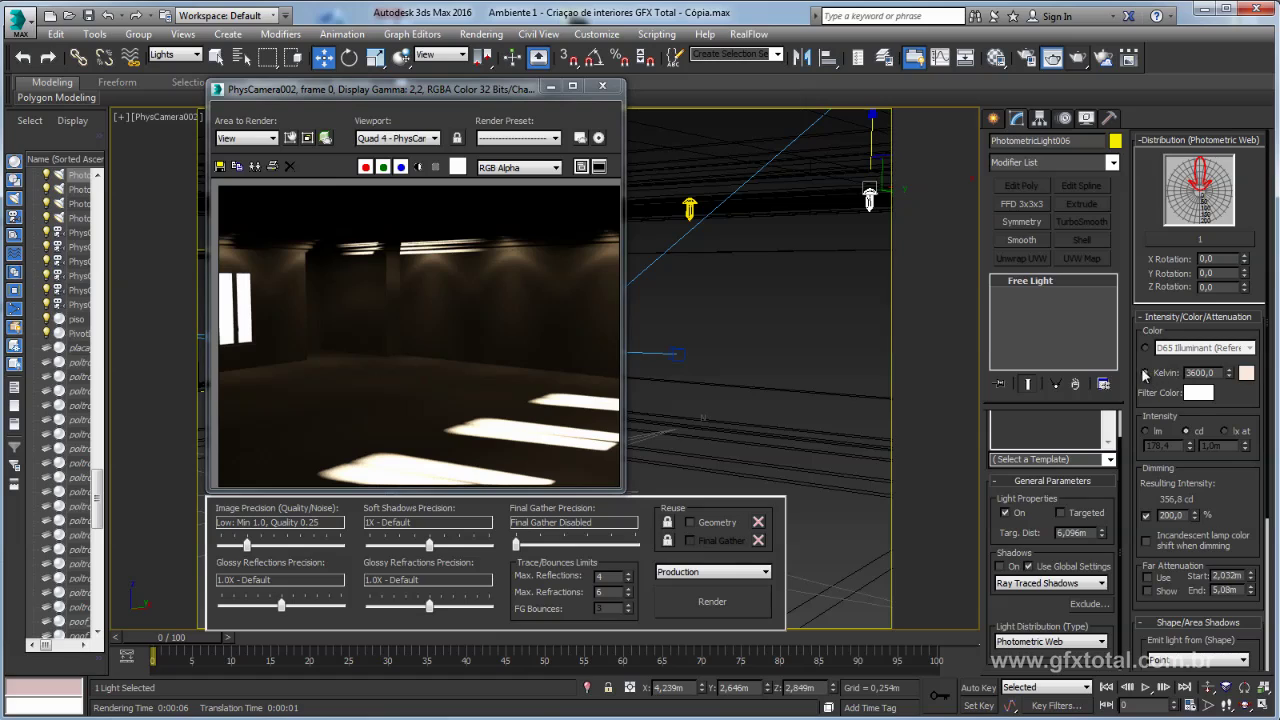
left_click_drag(1216, 372, 1171, 373)
type("5400")
key("Return")
left_click(705, 602)
- Raise the light's dimming to 500% and re-render
mouse_move(1216, 514)
left_mouse_down()
mouse_move(1236, 482)
mouse_move(1236, 503)
left_mouse_up()
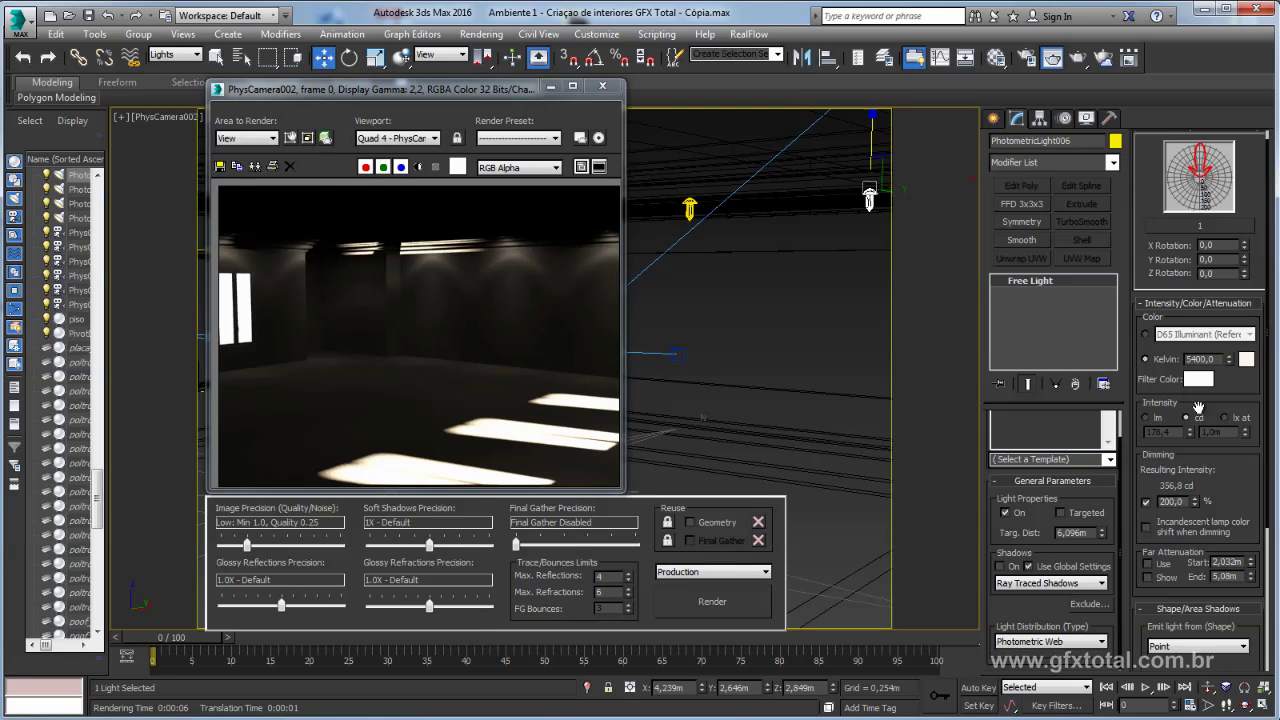
left_click_drag(1250, 498, 1230, 386)
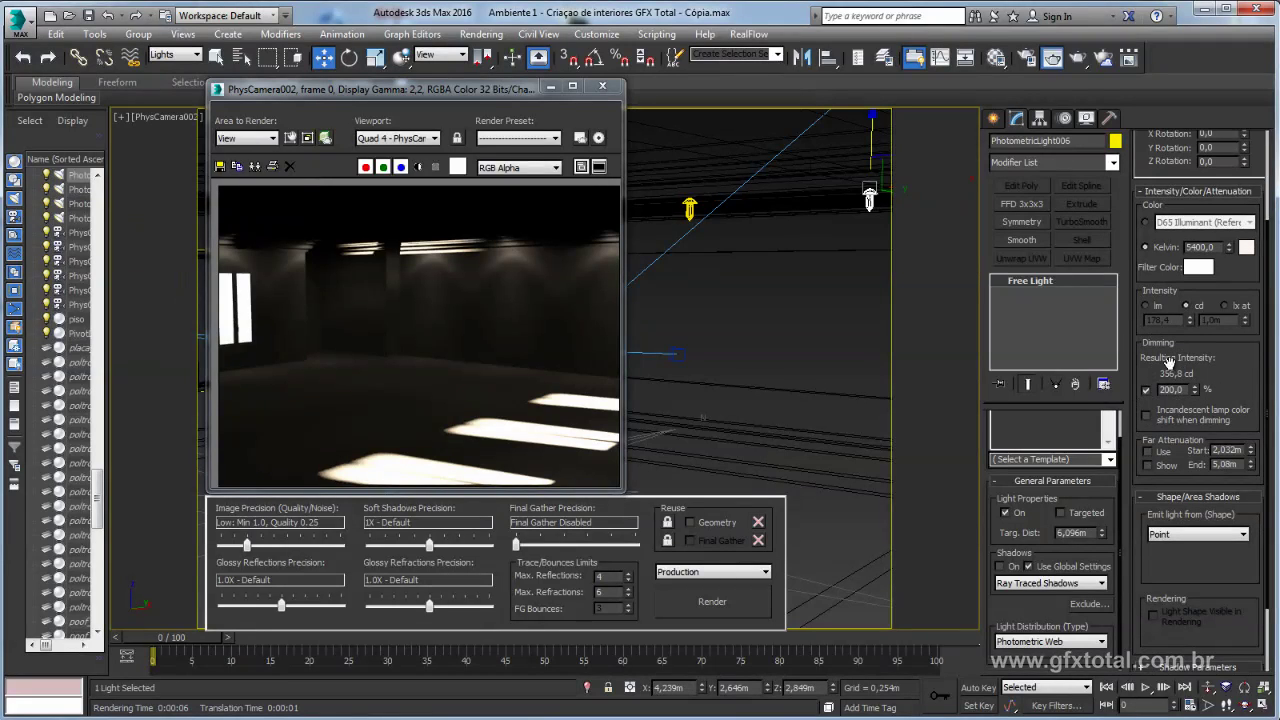
double_click(1172, 390)
type("500")
key("Return")
left_click(703, 606)
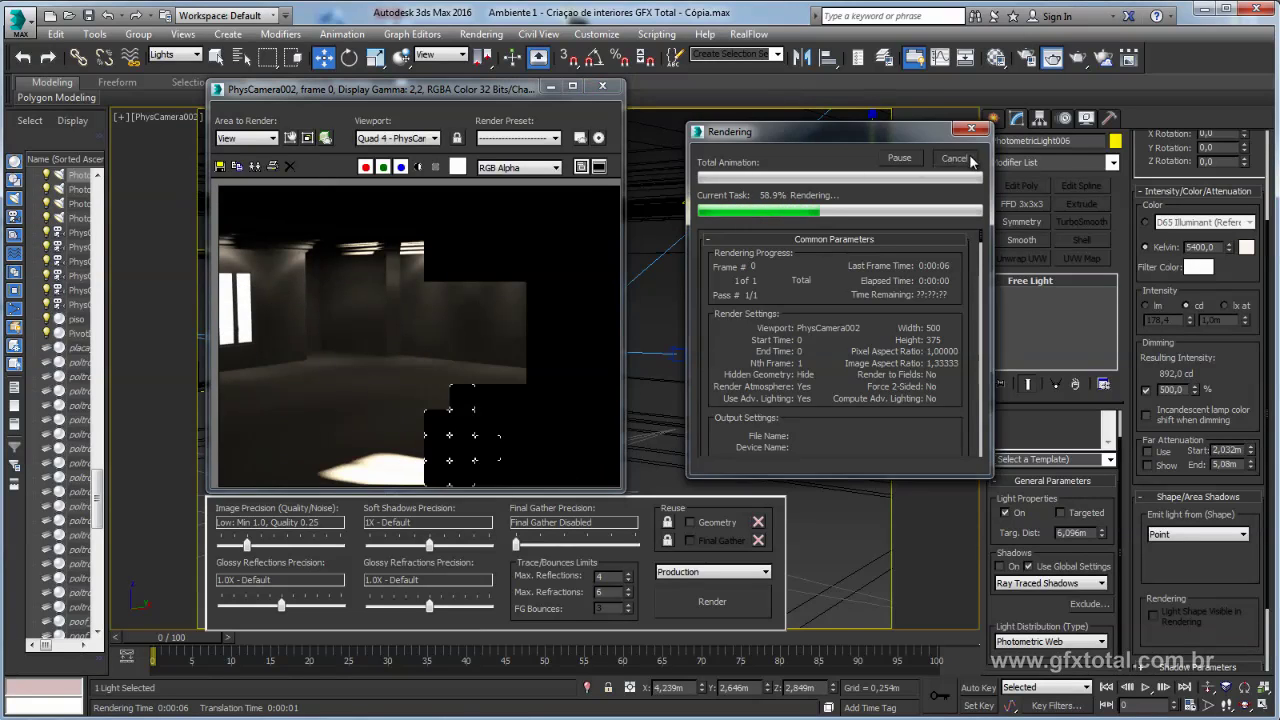
- Cancel the running render, set dimming to 2000%, and render the brighter room
key("Escape")
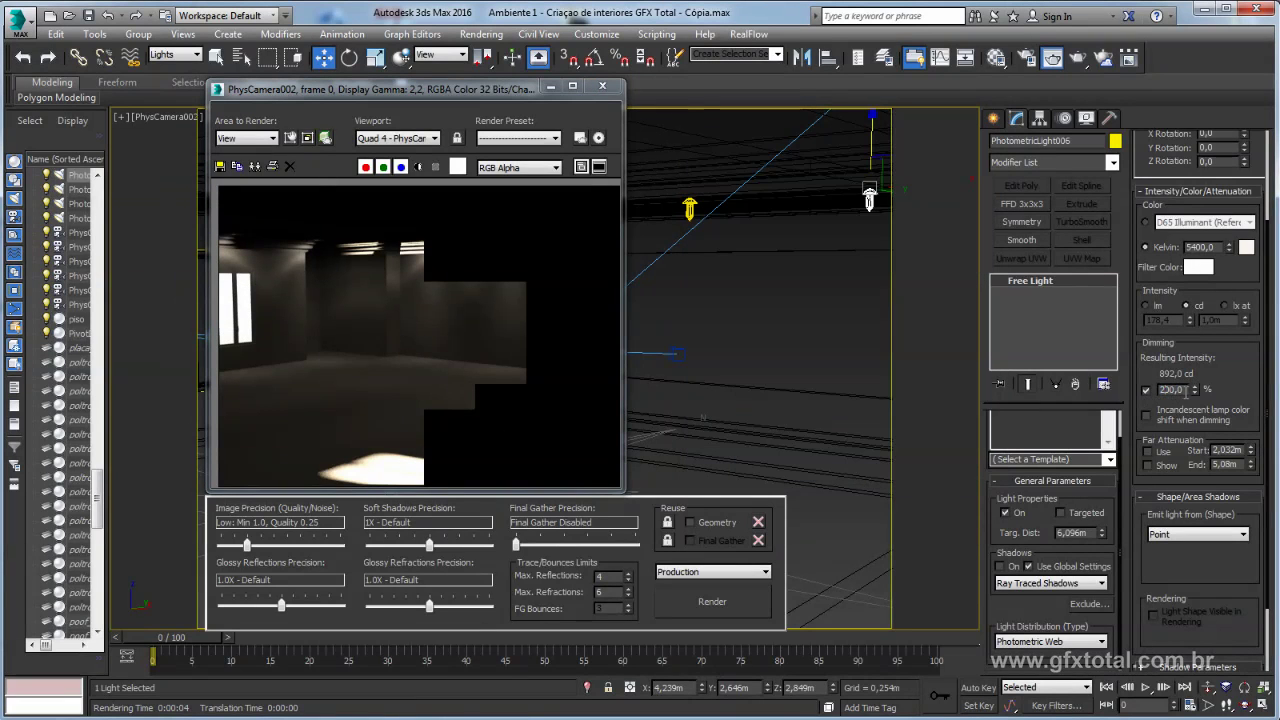
type("0")
left_click(1100, 57)
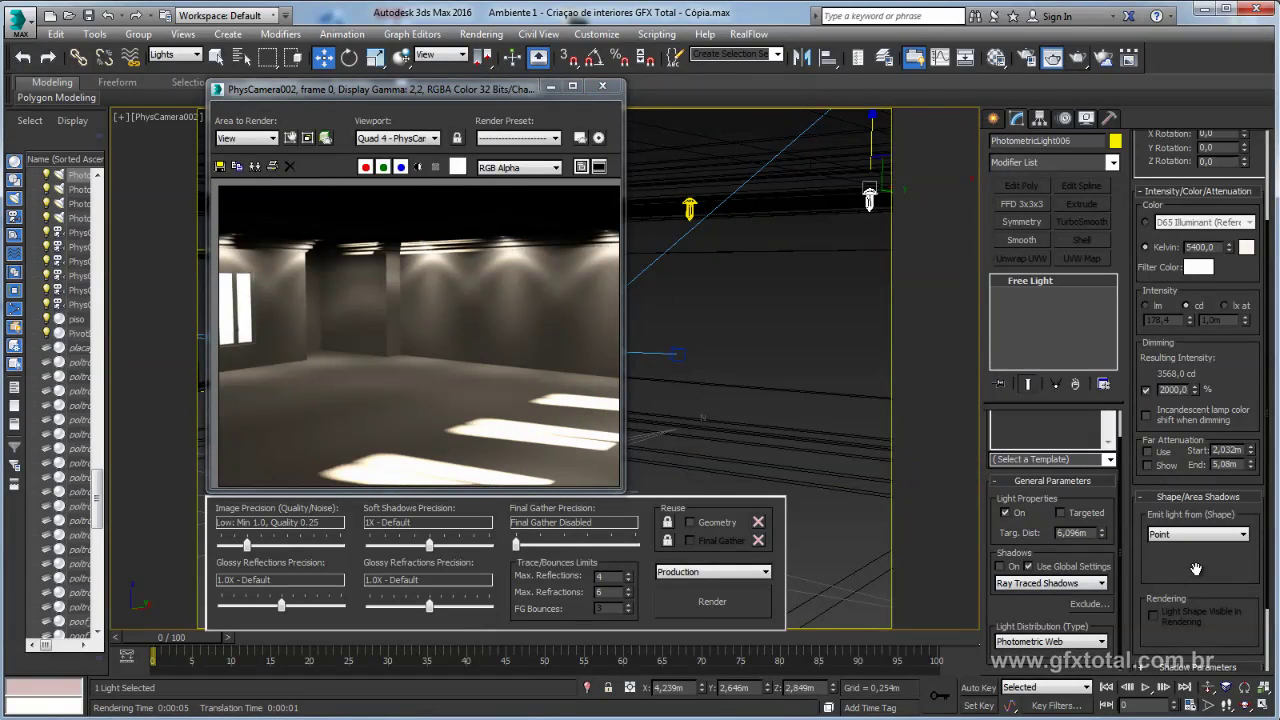
left_click_drag(1195, 569, 1193, 553)
left_click_drag(500, 90, 387, 99)
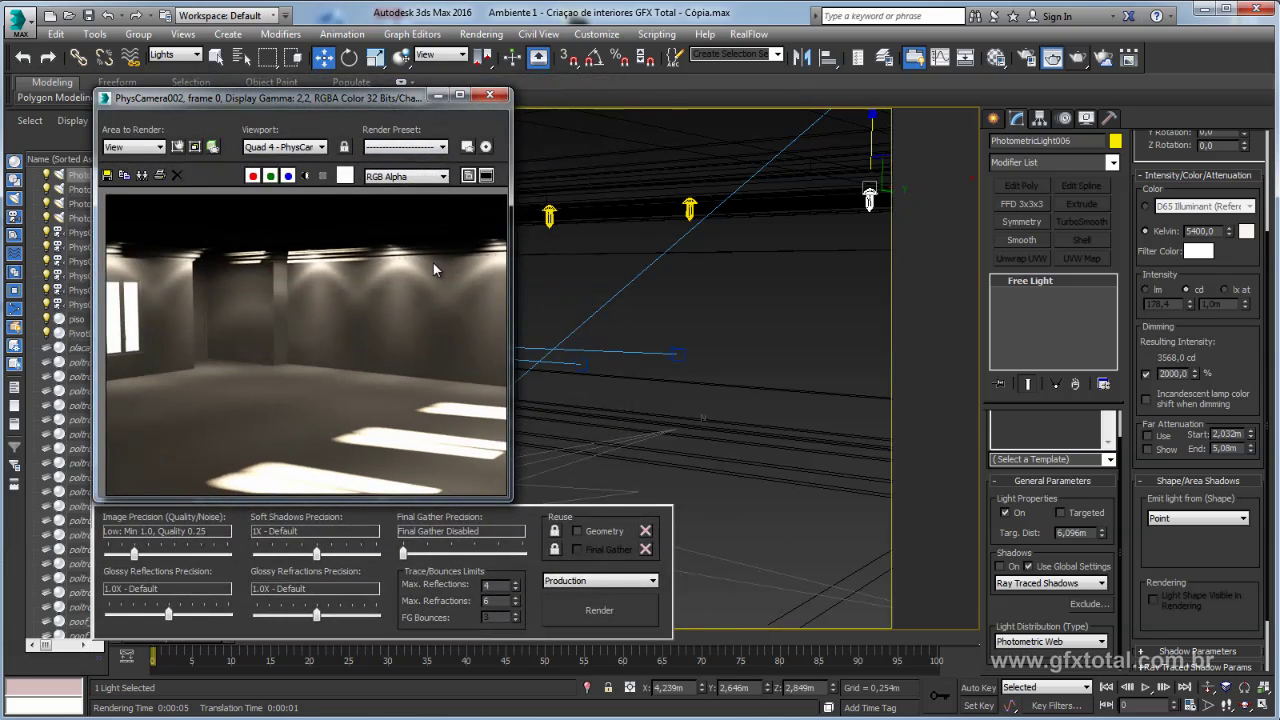
- Open Rendering > Exposure Control and generate a render preview
left_click(491, 38)
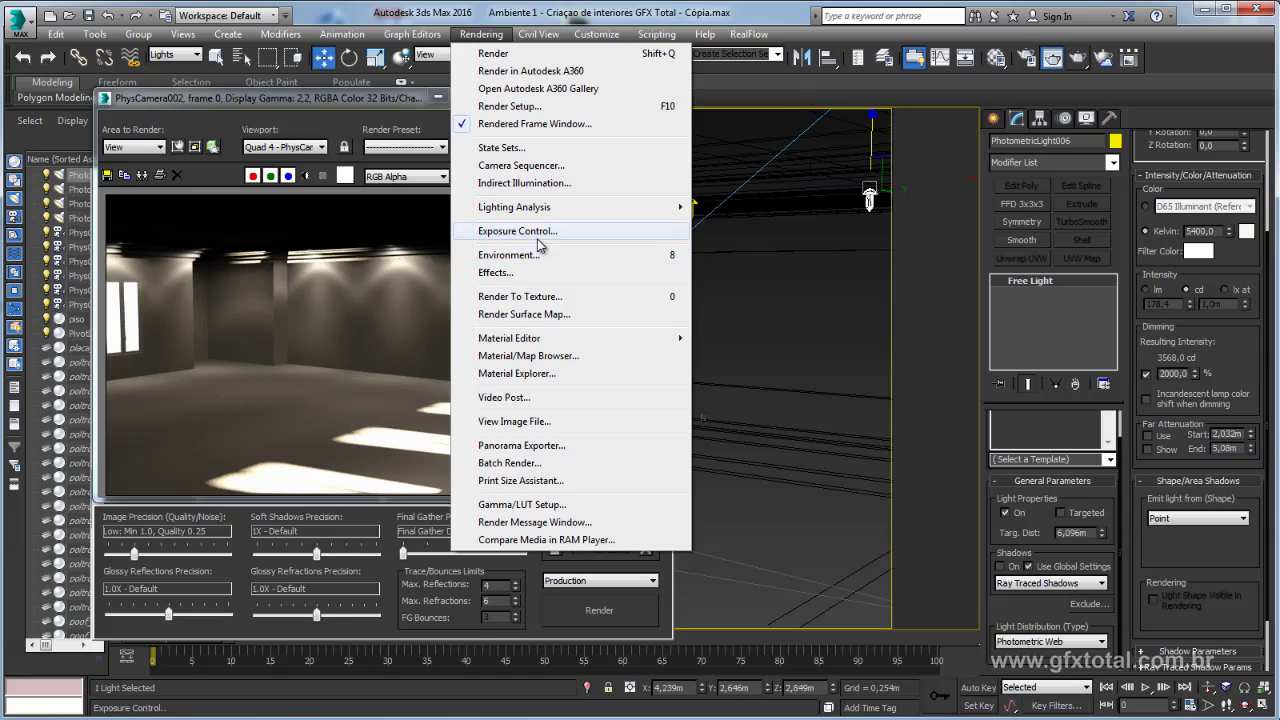
left_click(538, 231)
left_click_drag(530, 116, 757, 45)
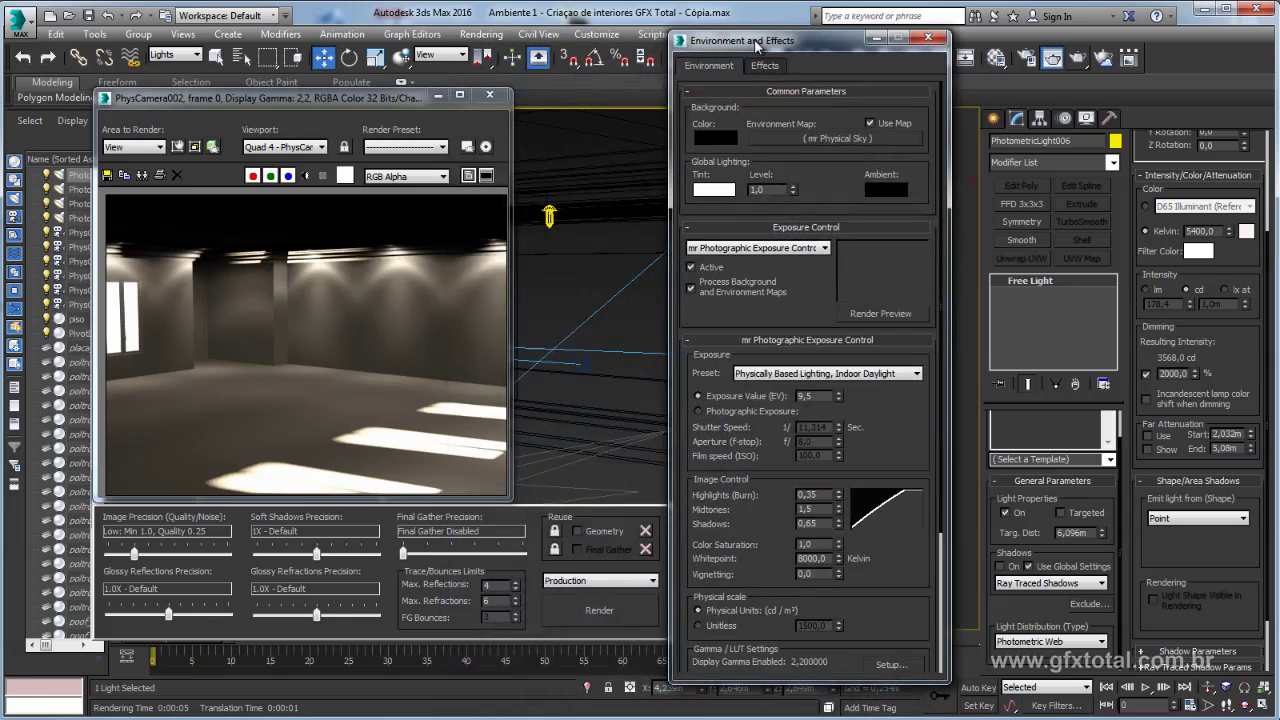
mouse_move(882, 429)
left_mouse_down()
mouse_move(886, 333)
mouse_move(888, 374)
left_mouse_up()
left_click(886, 276)
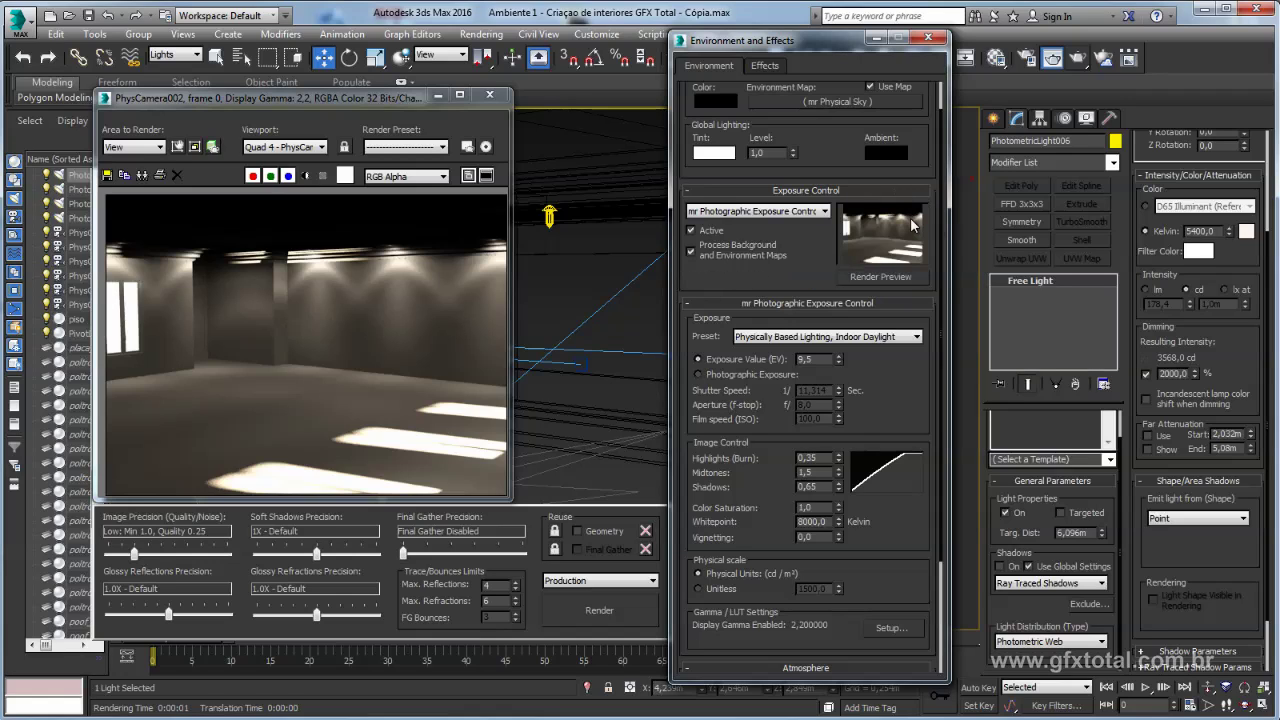
- Set the exposure's physical scale to Unitless with a value of 150
scroll(890, 416, "down", 2)
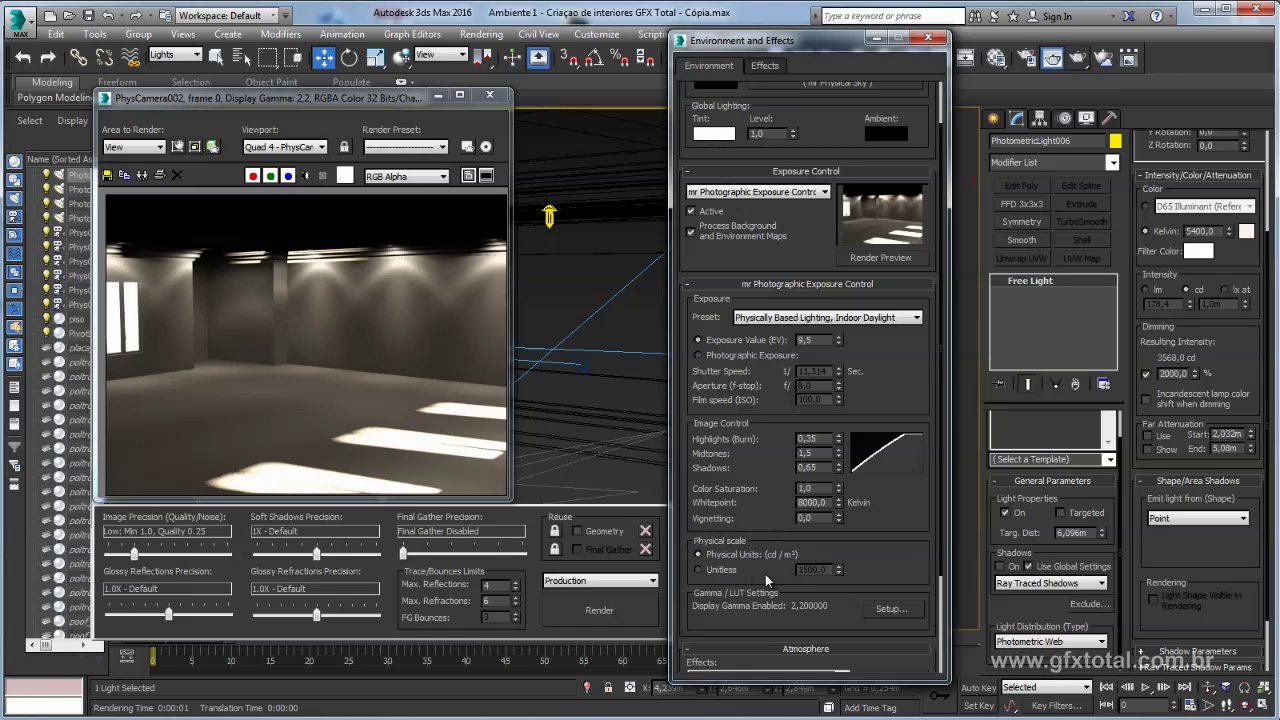
left_click(698, 569)
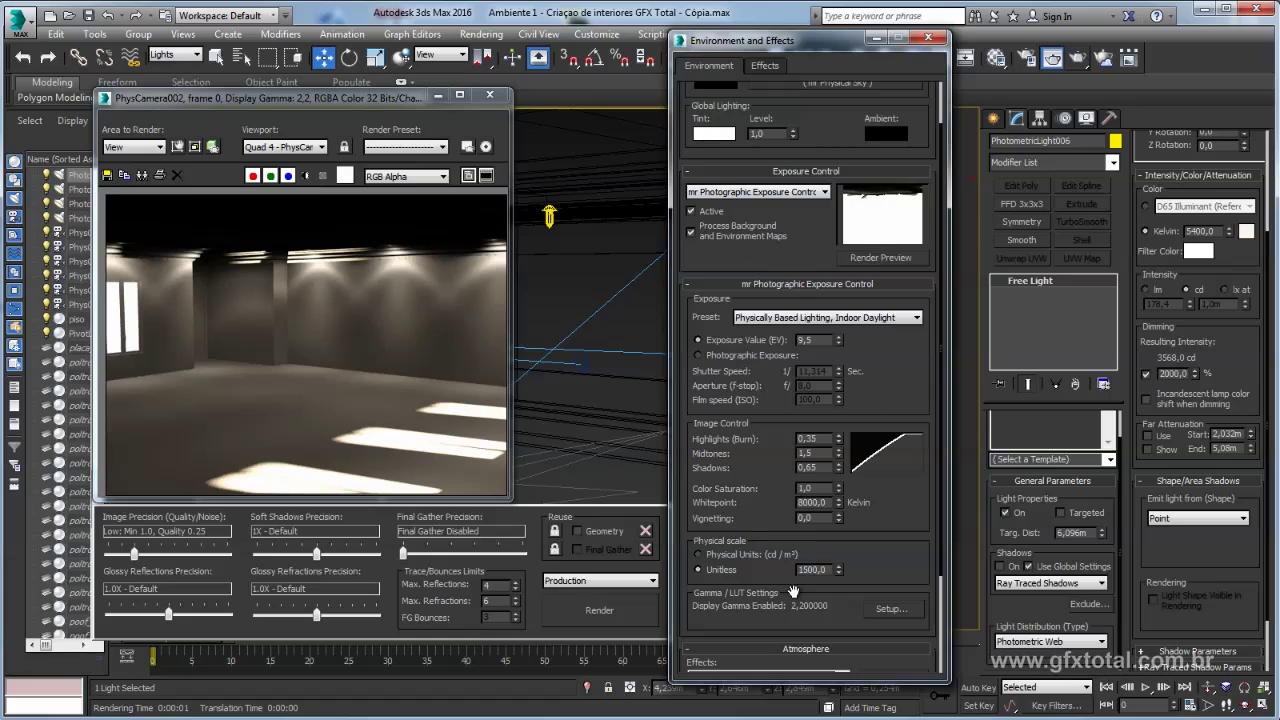
scroll(795, 590, "up", 2)
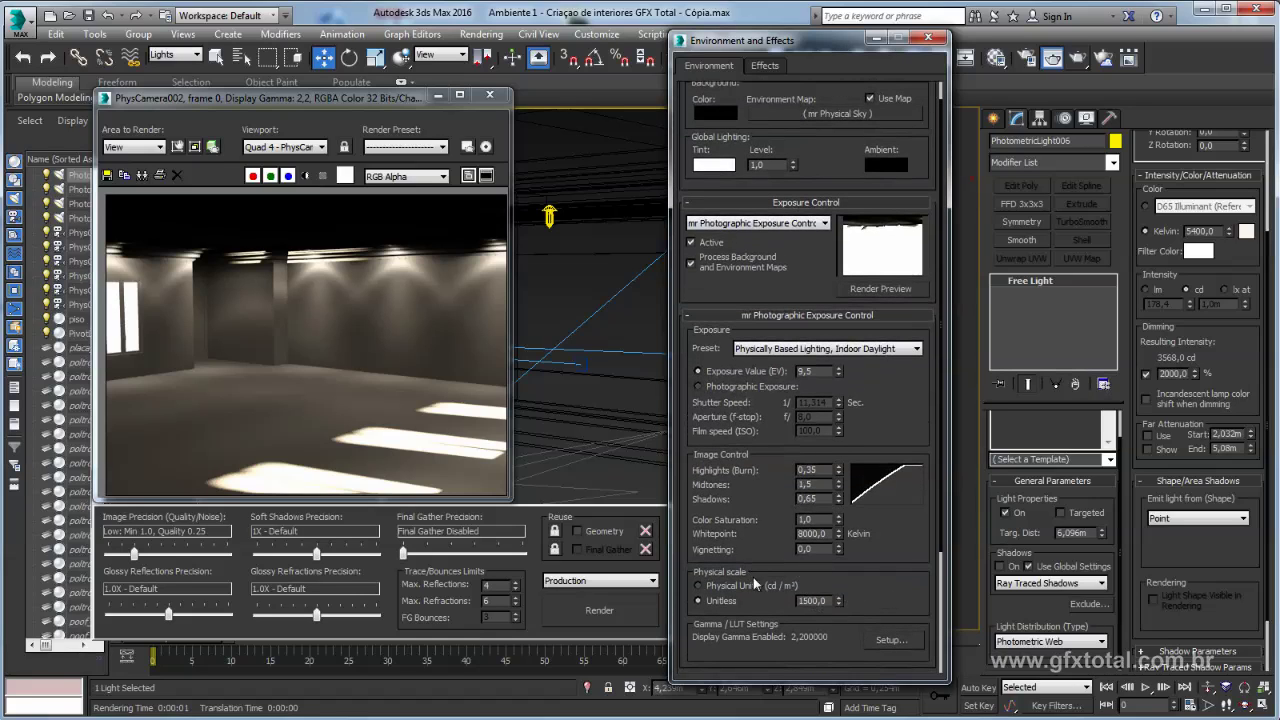
double_click(819, 600)
type("1")
key("Return")
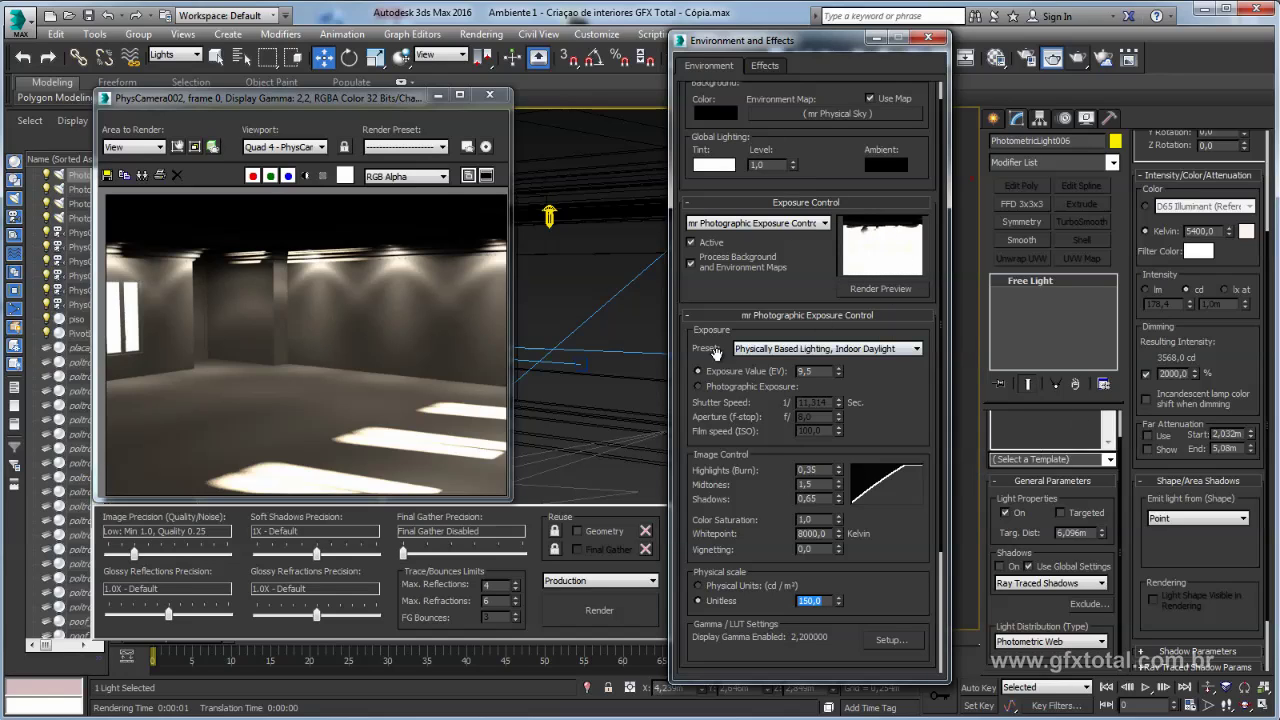
- Select PhotometricLight004, set its dimming to 100%, and refresh the exposure preview
left_click(549, 214)
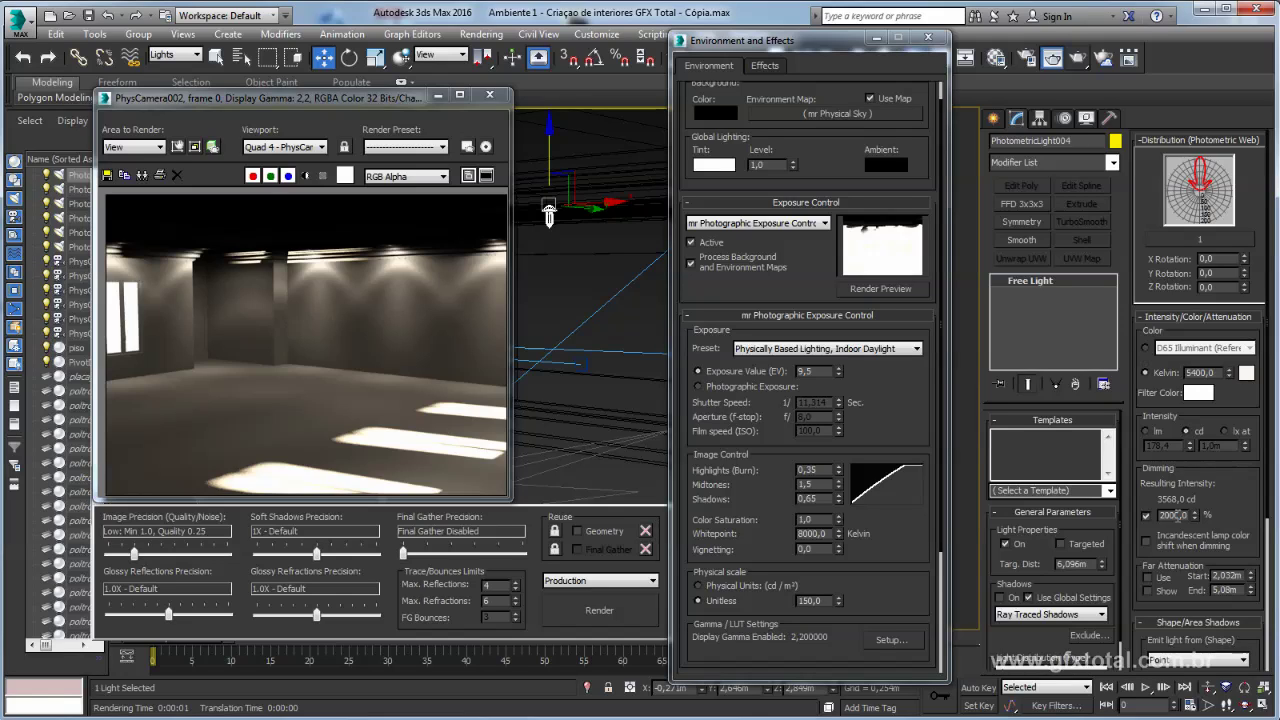
double_click(1176, 515)
type("100")
key("Return")
left_click(873, 290)
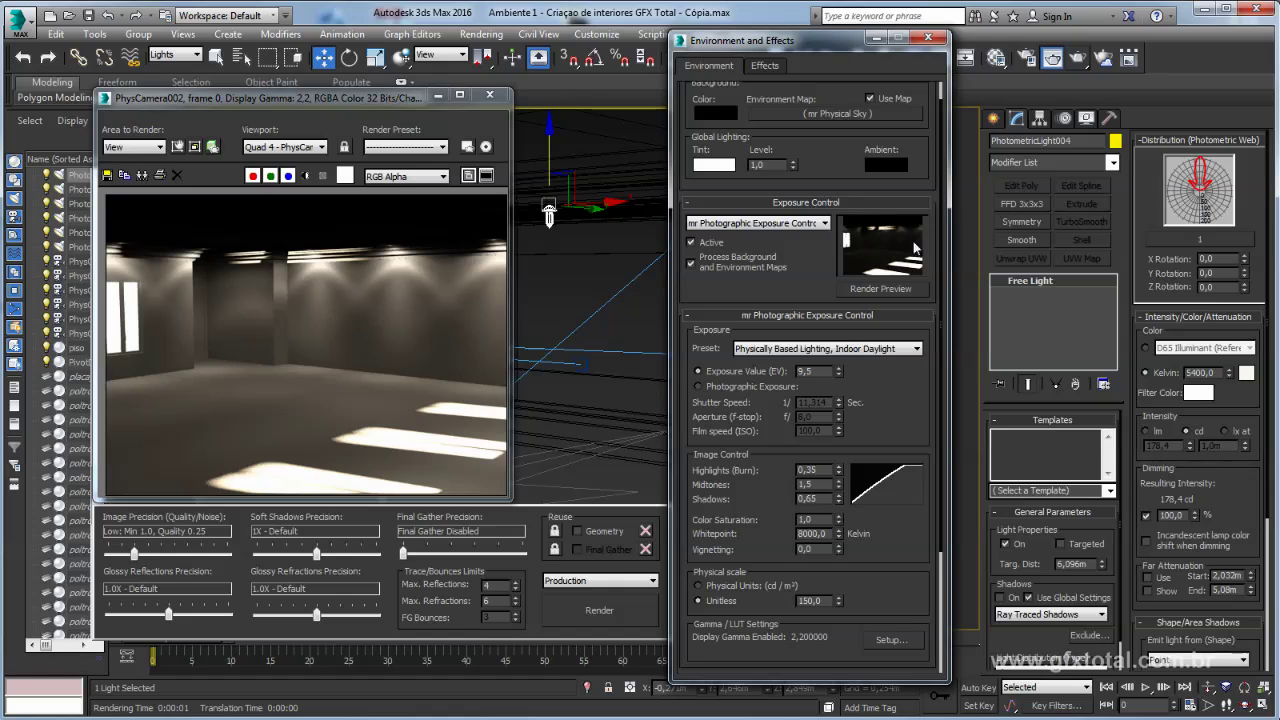
- Close Environment and Effects, clone the rendered frame, and render again
left_click(876, 37)
left_click(142, 175)
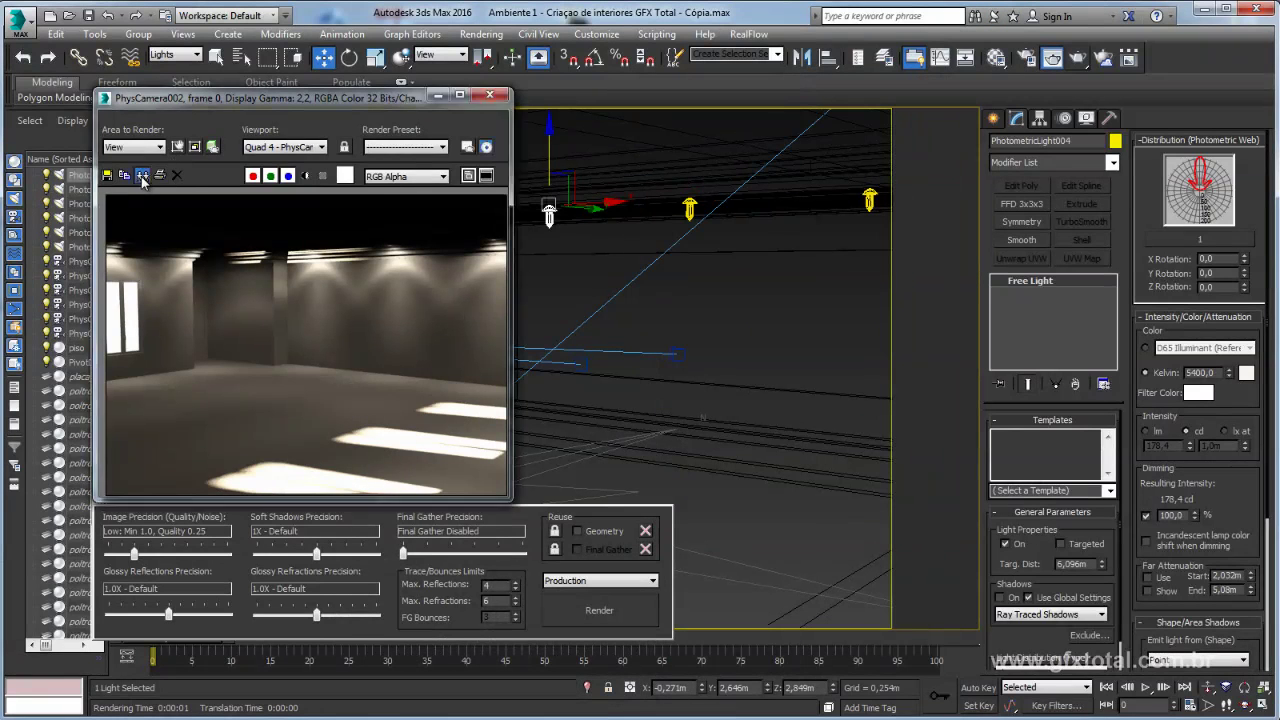
left_click_drag(718, 282, 727, 115)
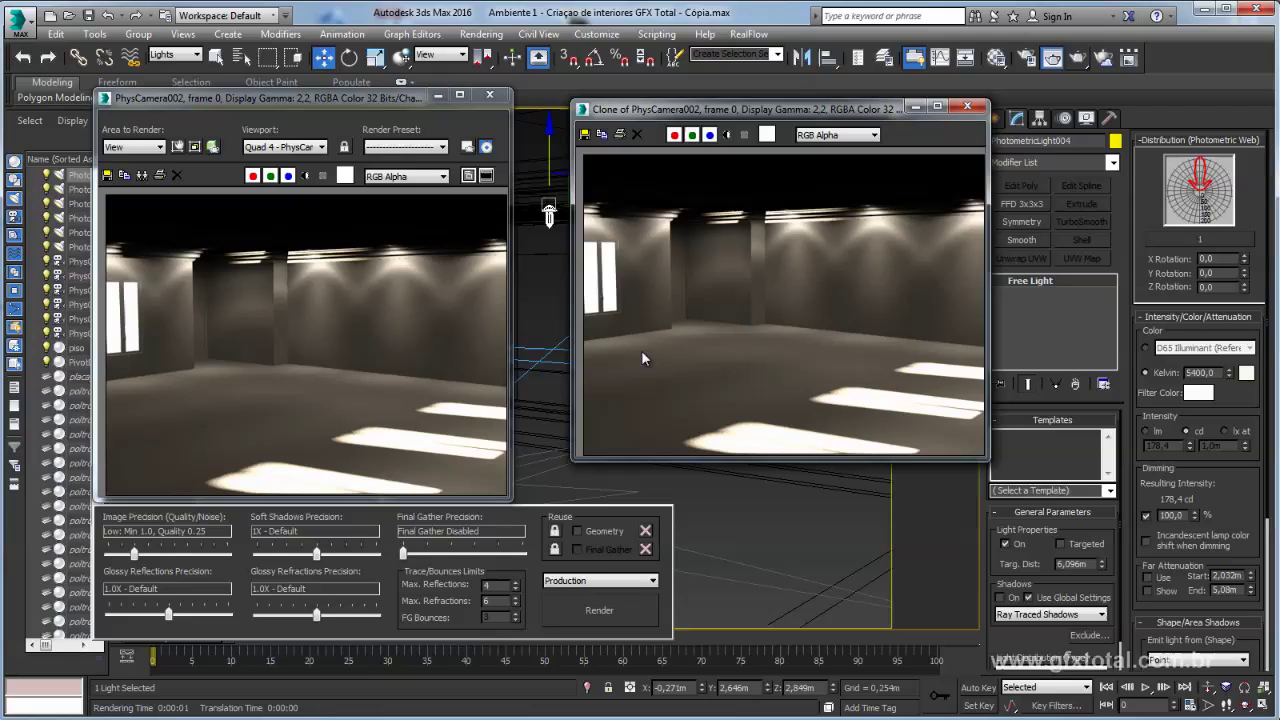
left_click(599, 610)
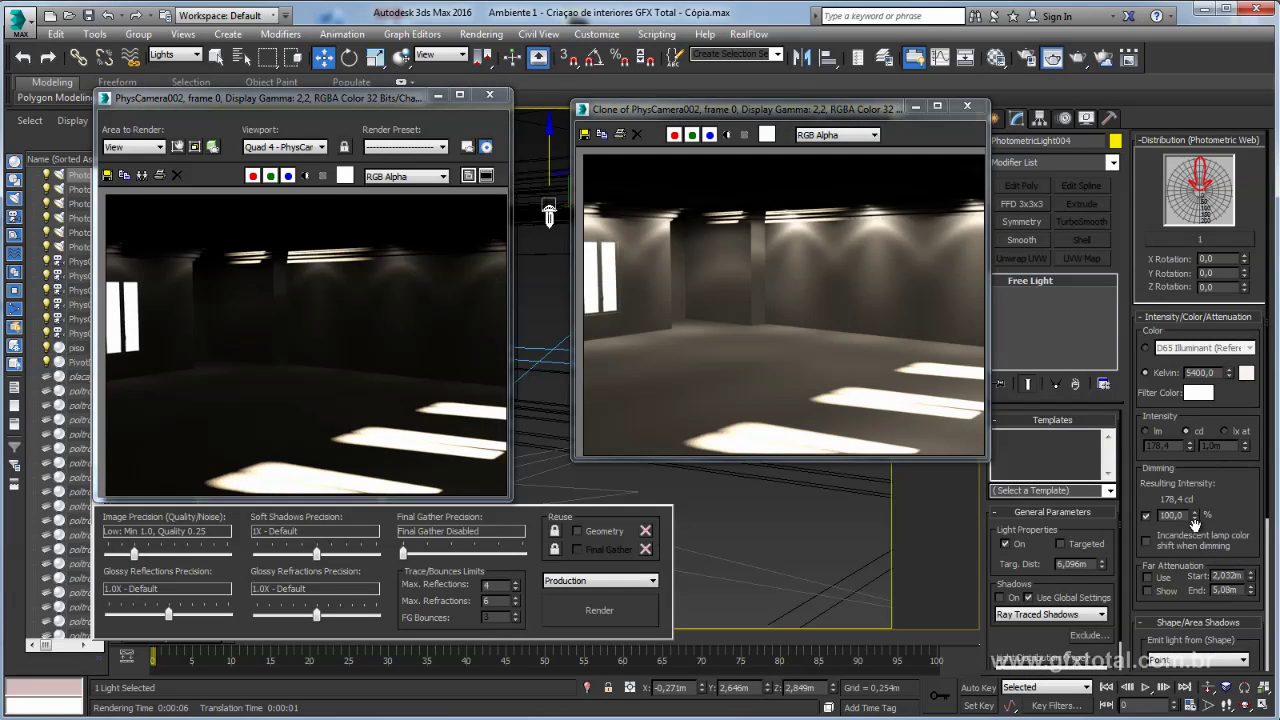
- Set dimming to 200%, render, and close both frame windows
double_click(1186, 514)
type("200")
key("Return")
left_click(592, 610)
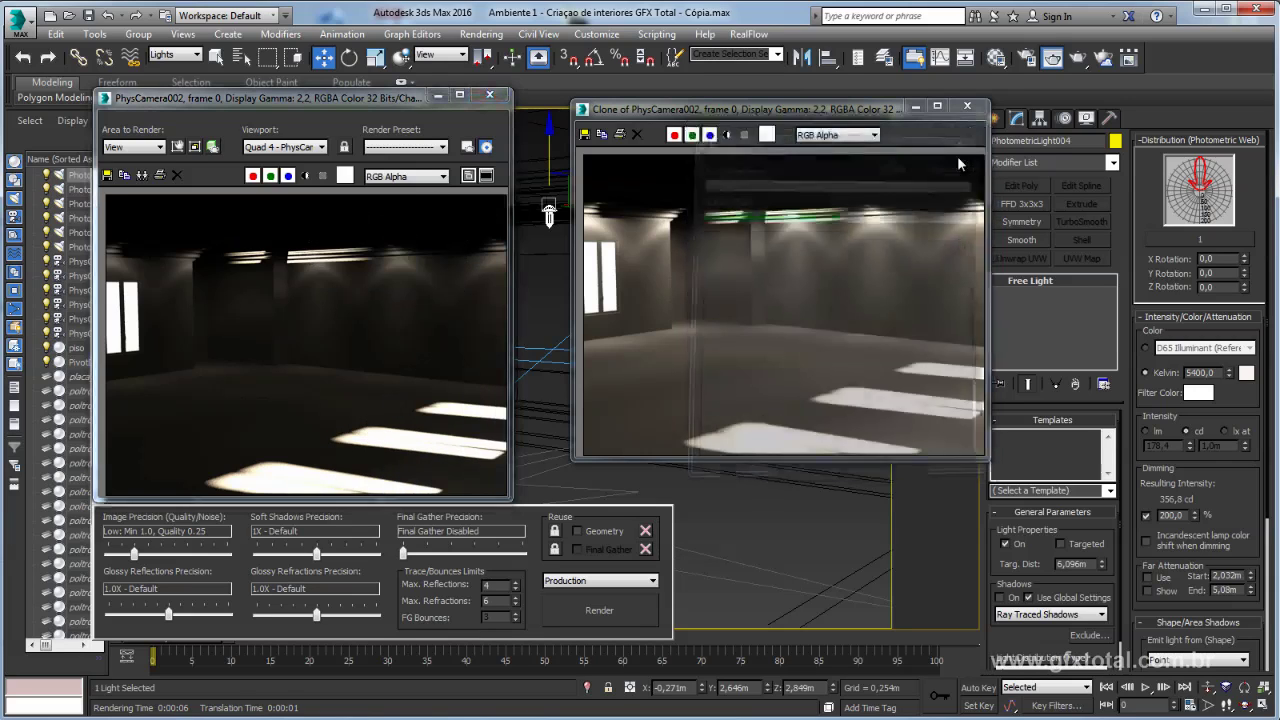
left_click(967, 106)
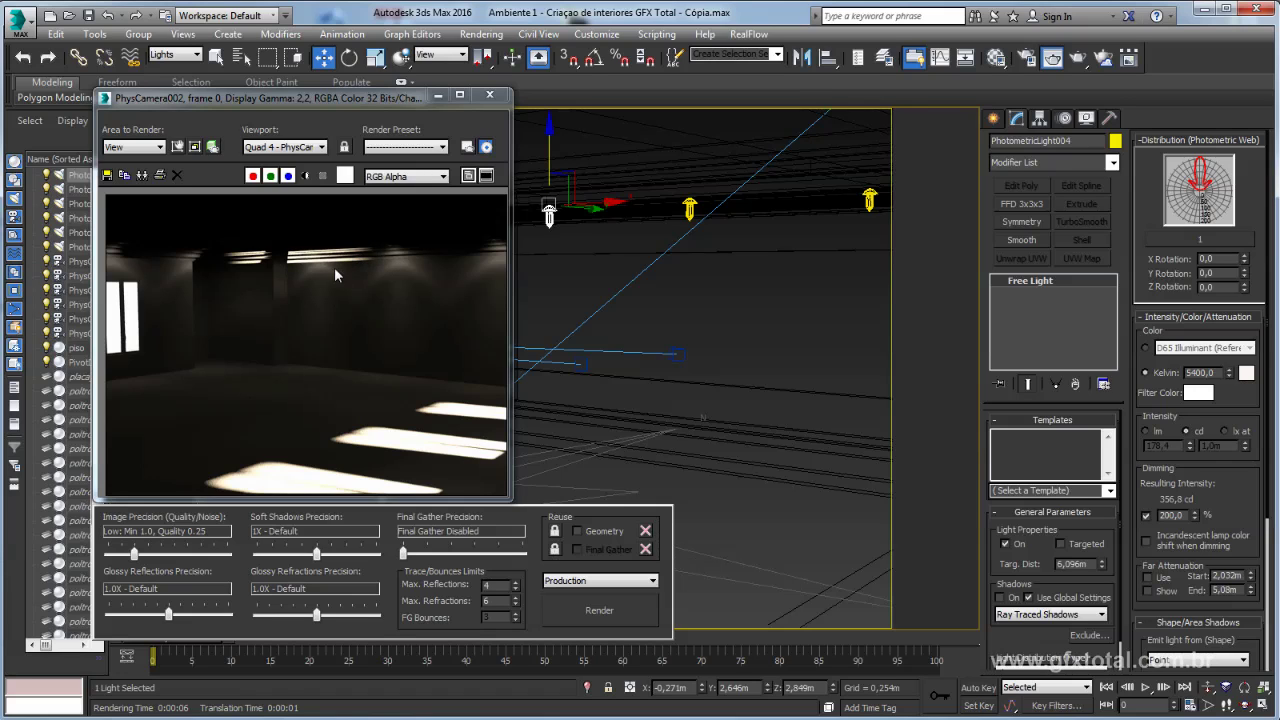
left_click(489, 95)
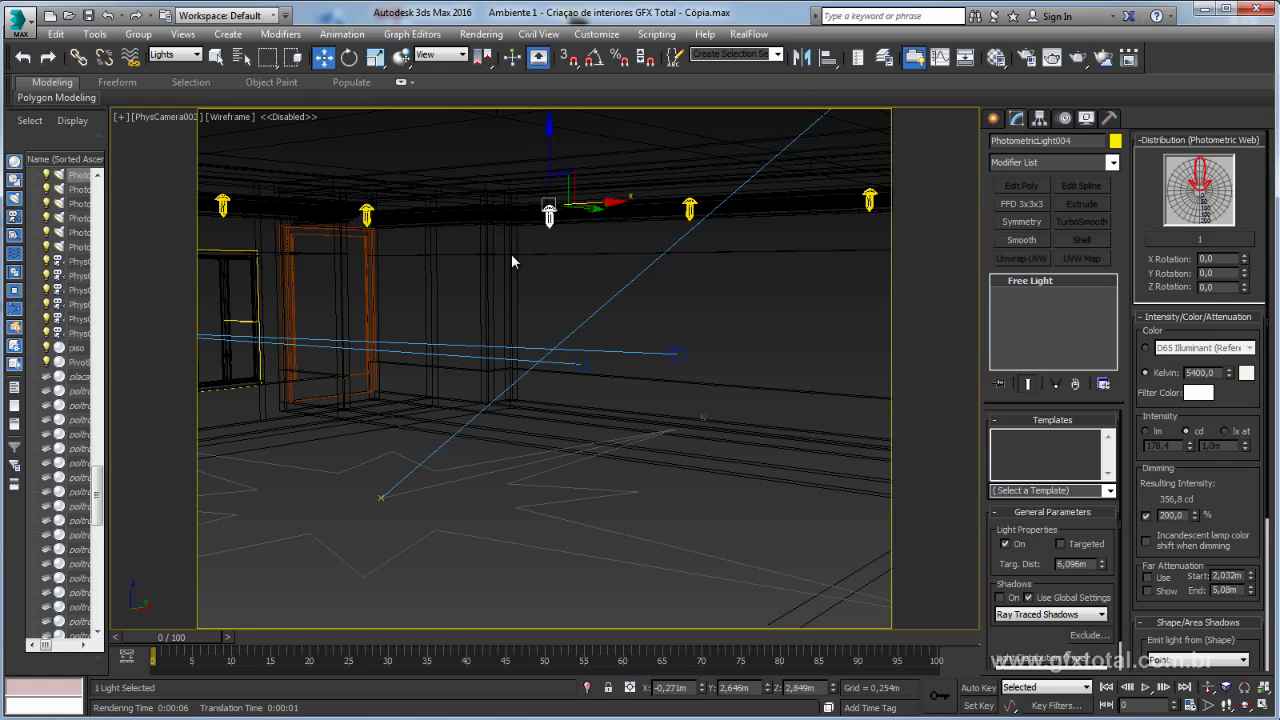
- Switch to a free Perspective view and navigate toward the ceiling molding at the wall corner
key("F3")
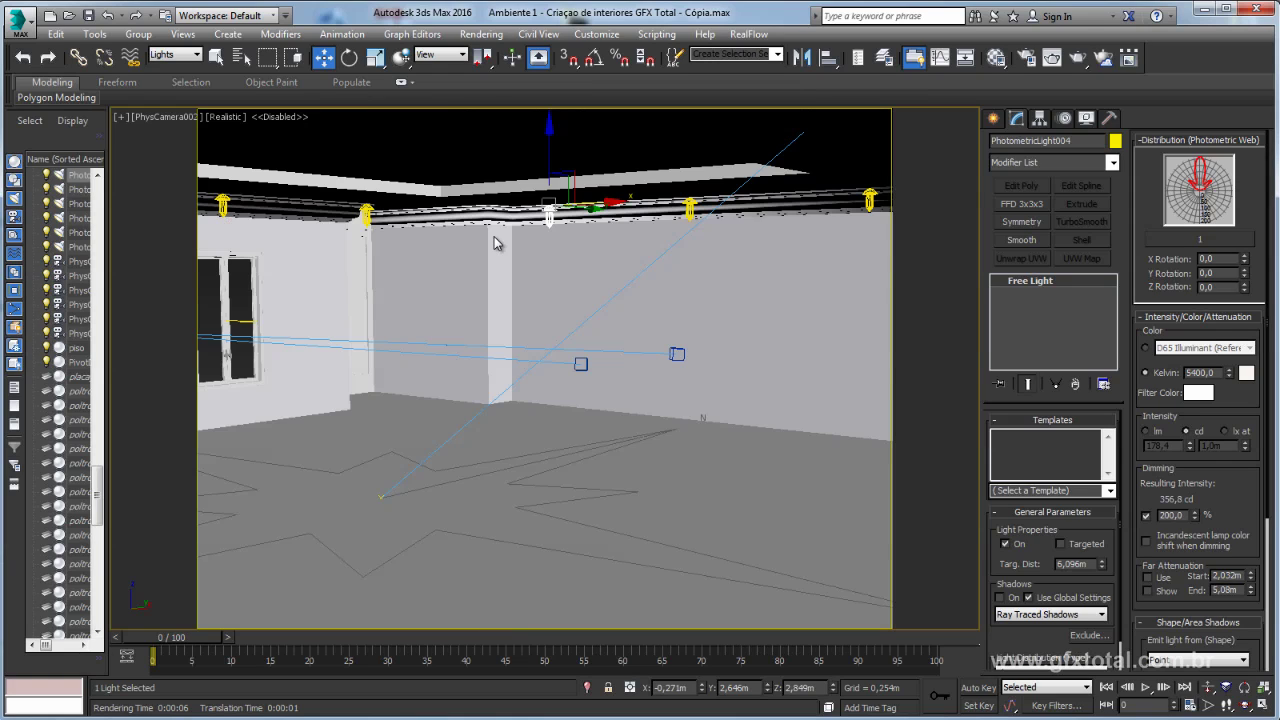
key("F4")
key("p")
scroll(500, 224, "down", 3)
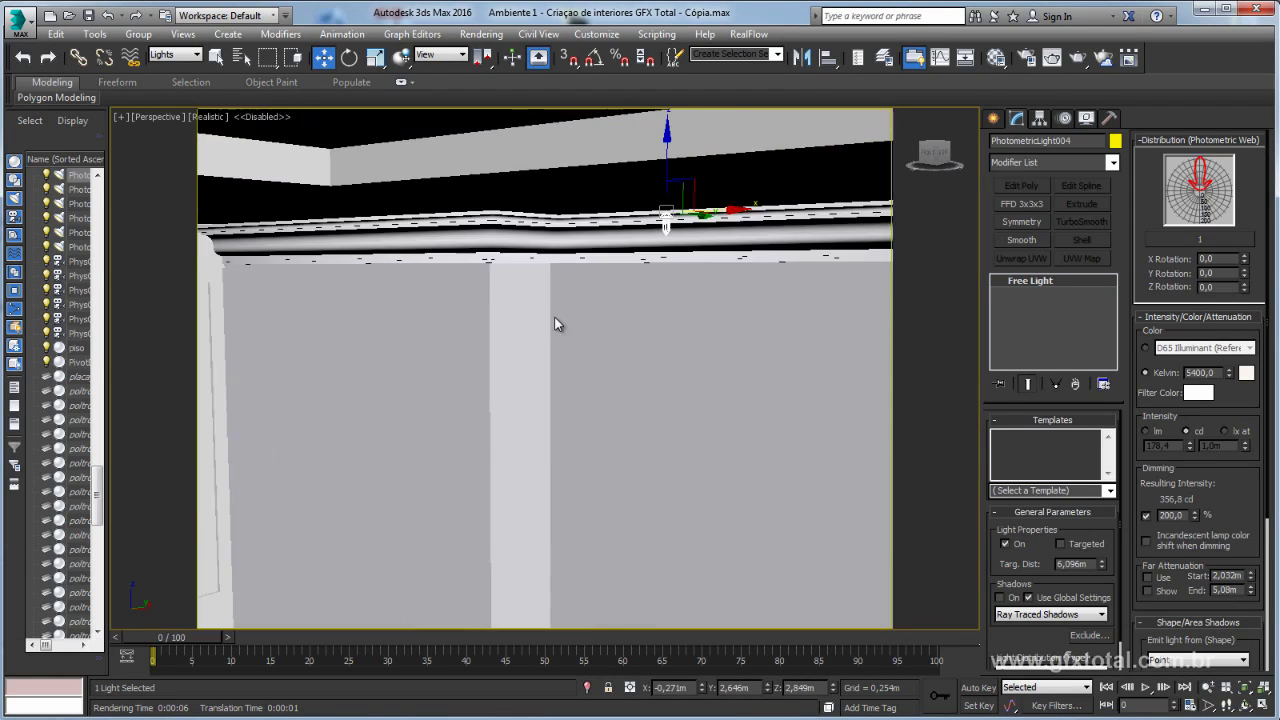
mouse_move(557, 323)
middle_mouse_down("alt")
mouse_move(654, 291)
mouse_move(639, 318)
mouse_move(537, 263)
mouse_move(583, 259)
mouse_move(573, 284)
middle_mouse_up("alt")
scroll(583, 259, "down", 5)
scroll(523, 277, "down", 10)
scroll(573, 284, "up", 10)
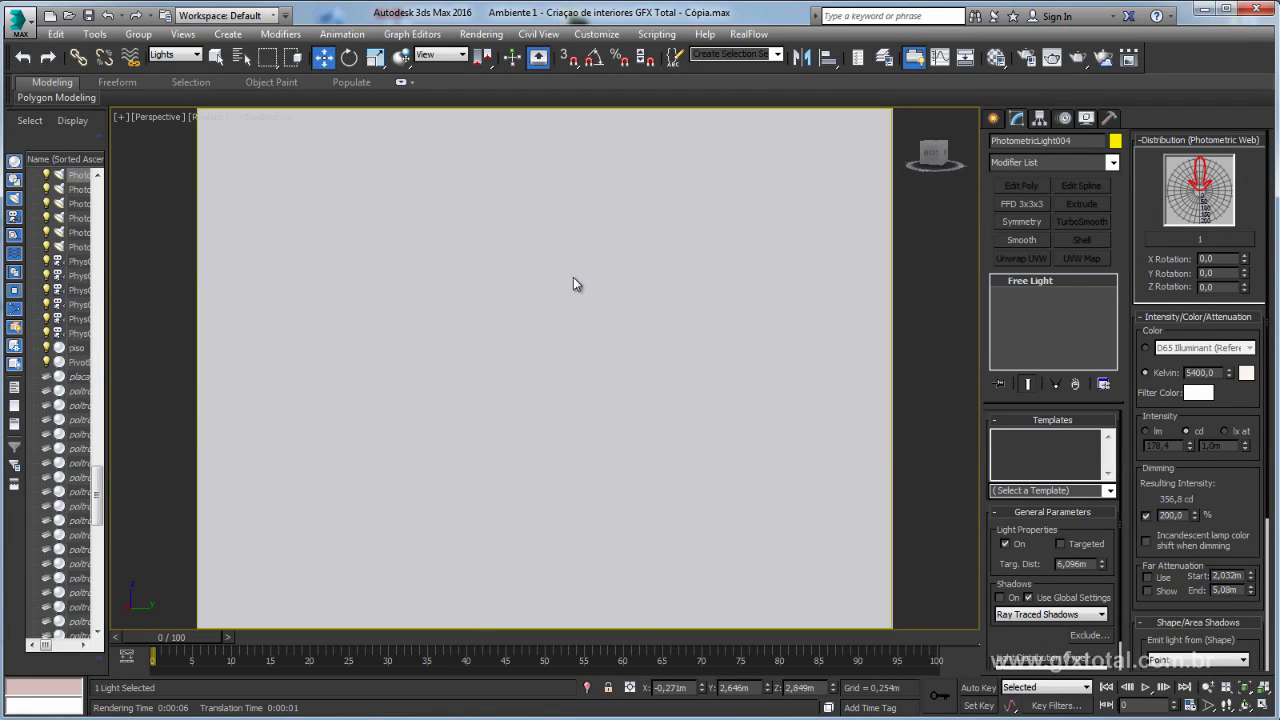
scroll(600, 285, "down", 8)
scroll(617, 289, "up", 6)
scroll(640, 325, "up", 1)
scroll(638, 316, "up", 3)
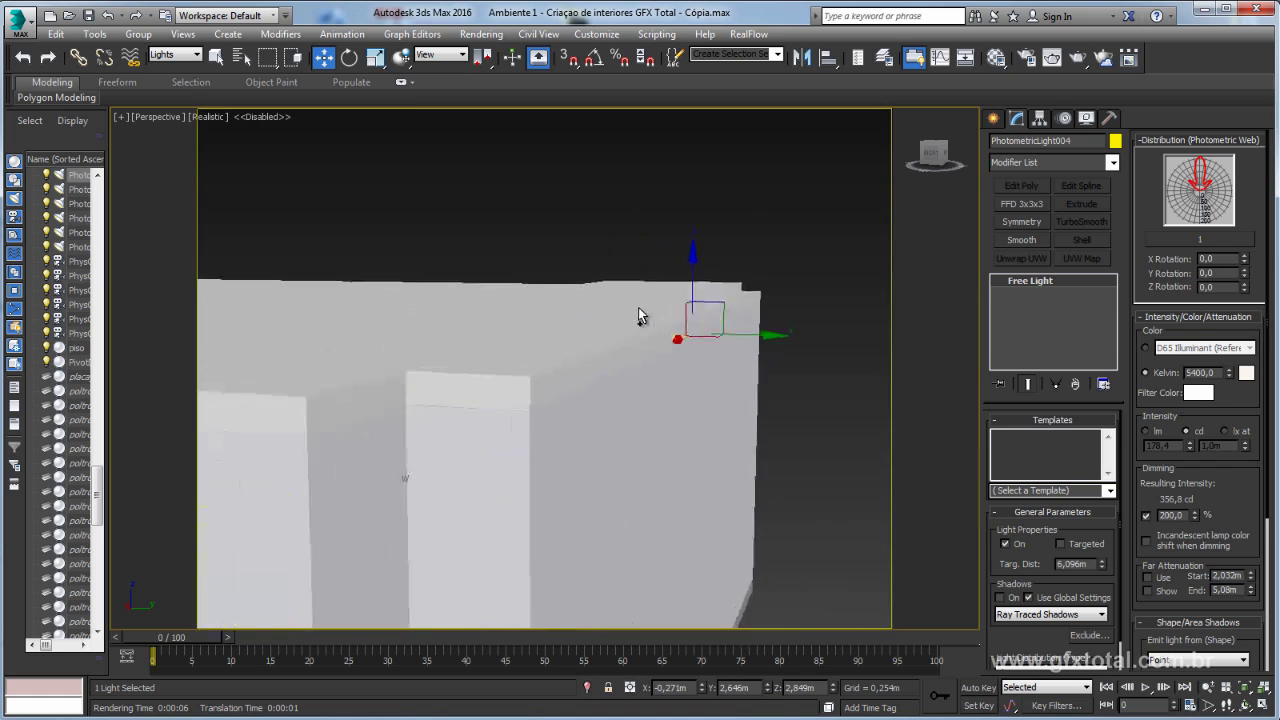
scroll(640, 305, "up", 2)
scroll(642, 298, "up", 3)
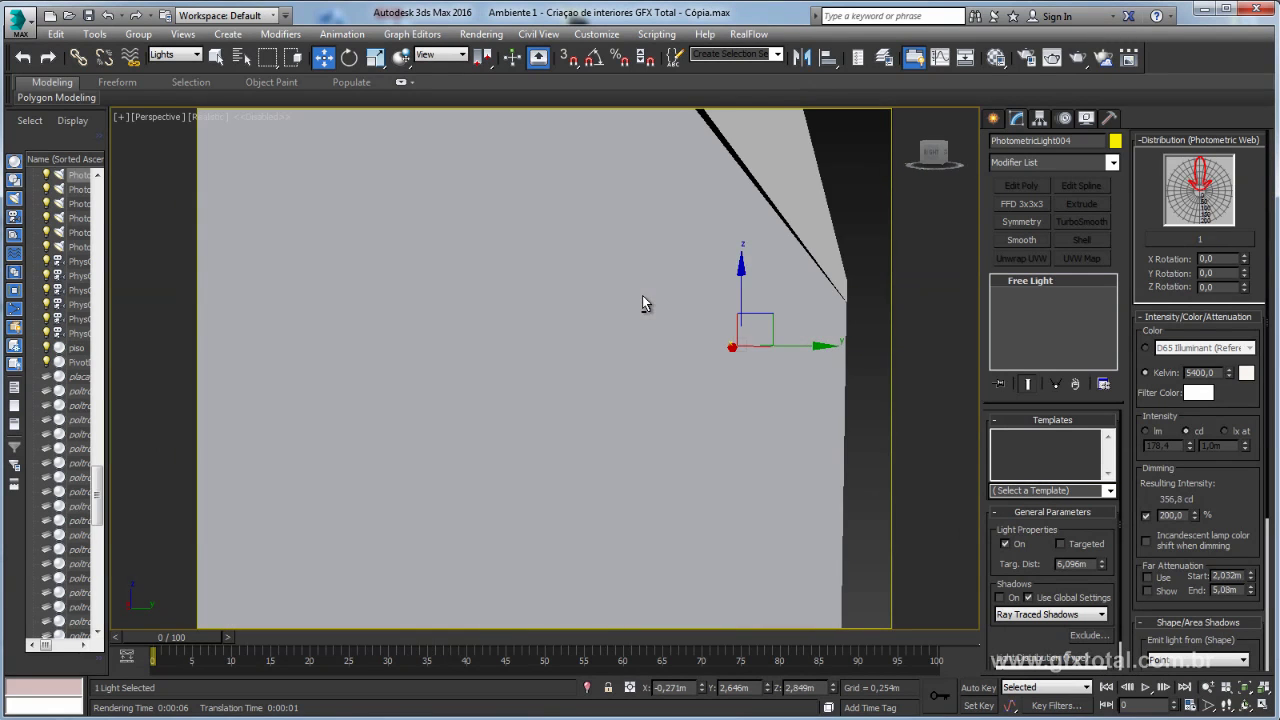
middle_click_drag(642, 303, 642, 299)
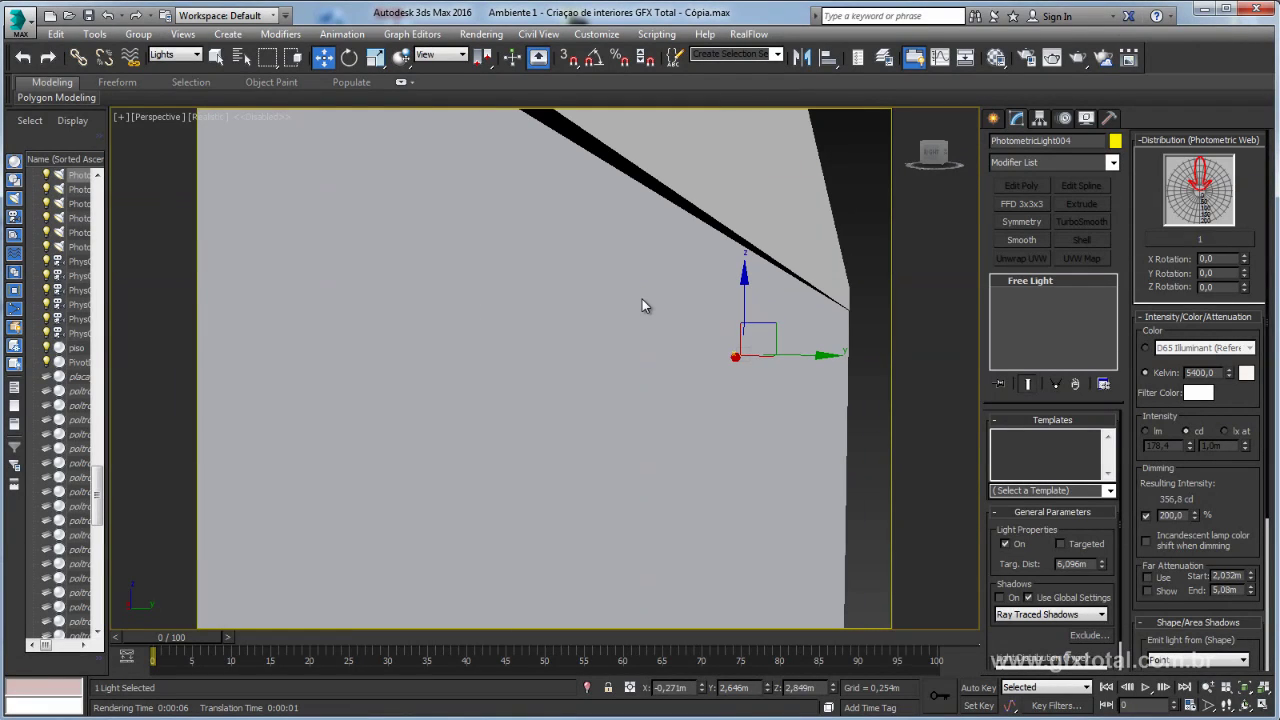
- Turn on Edged Faces, set the selection filter to All, and select the wall parede
key("F3")
key("F4")
mouse_move(755, 276)
middle_mouse_down("alt")
mouse_move(777, 277)
mouse_move(783, 376)
mouse_move(774, 360)
mouse_move(806, 340)
middle_mouse_up("alt")
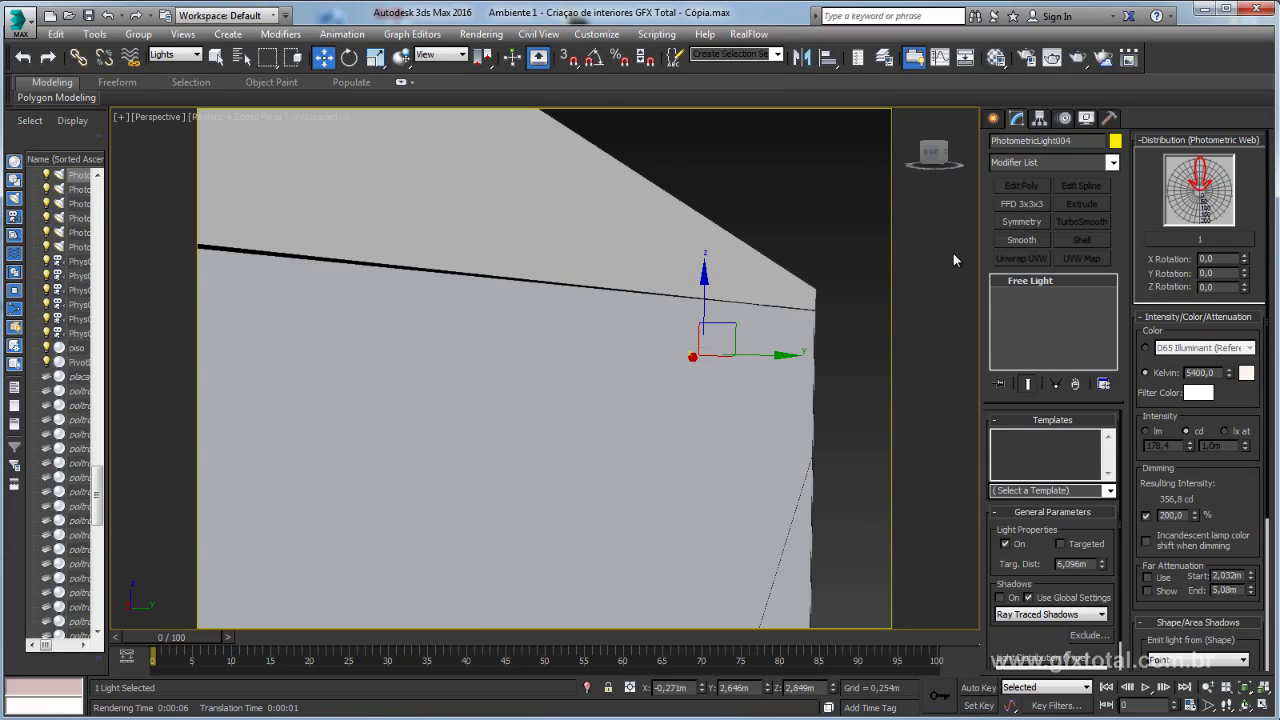
left_click(180, 55)
left_click(172, 70)
left_click(803, 324)
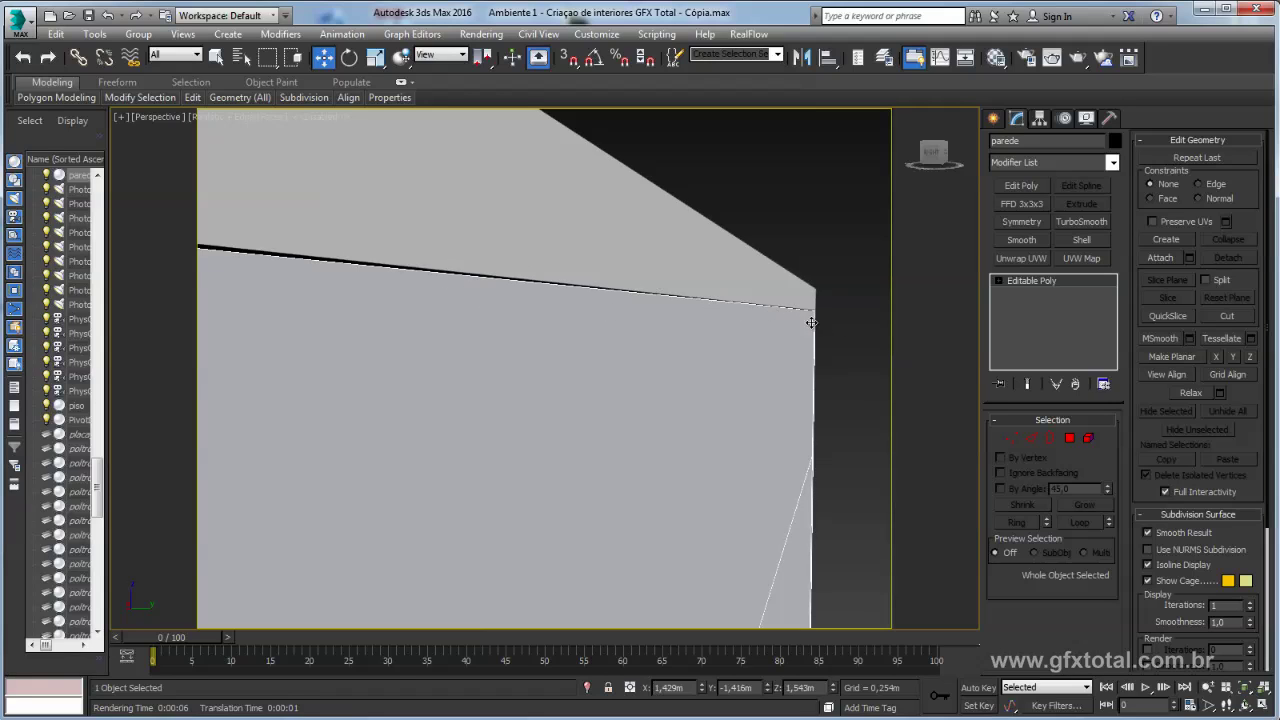
- In Front view, raise parede's top row of vertices about 0.13 m, then return to object level
left_click(1011, 439)
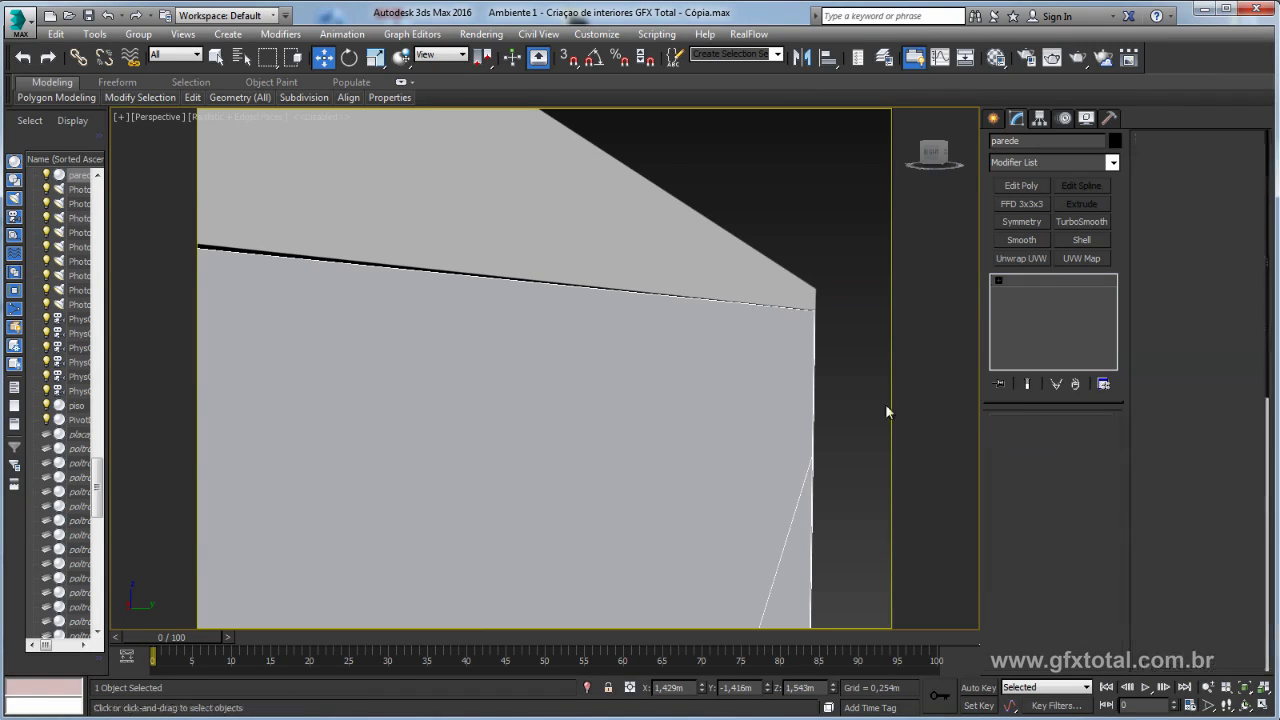
scroll(764, 370, "down", 3)
scroll(766, 374, "down", 2)
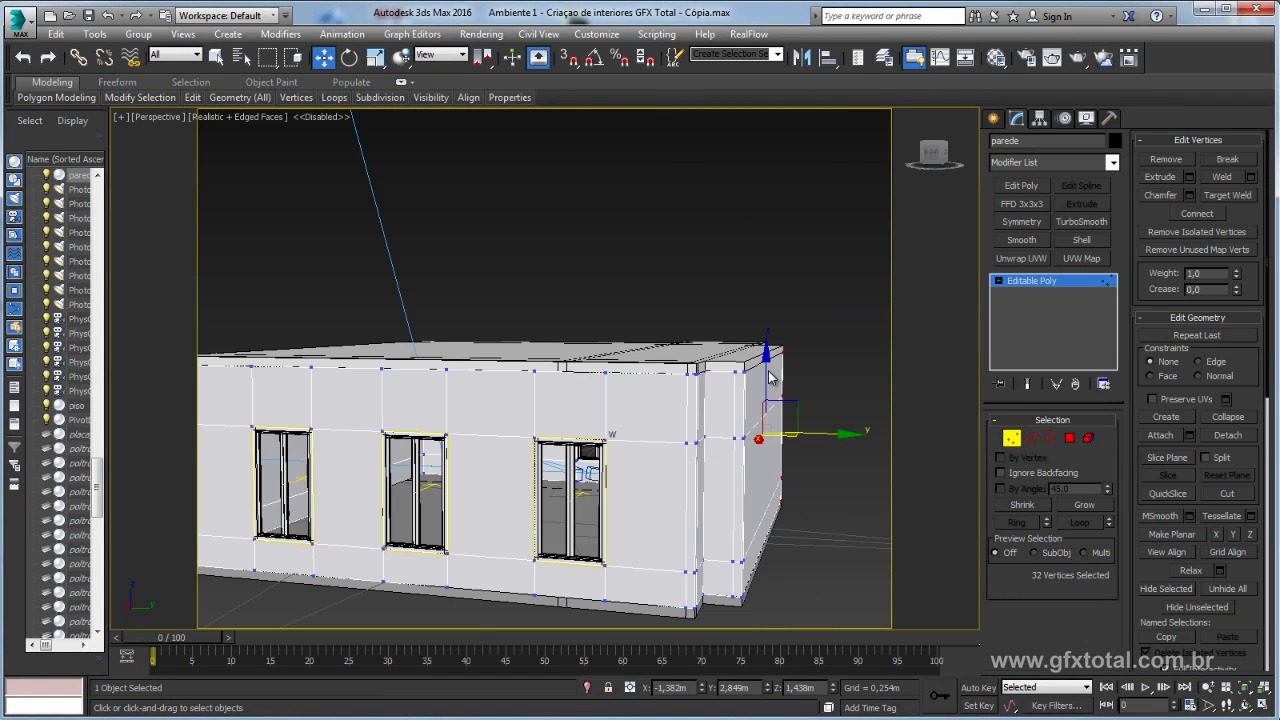
key("f")
scroll(581, 500, "down", 3)
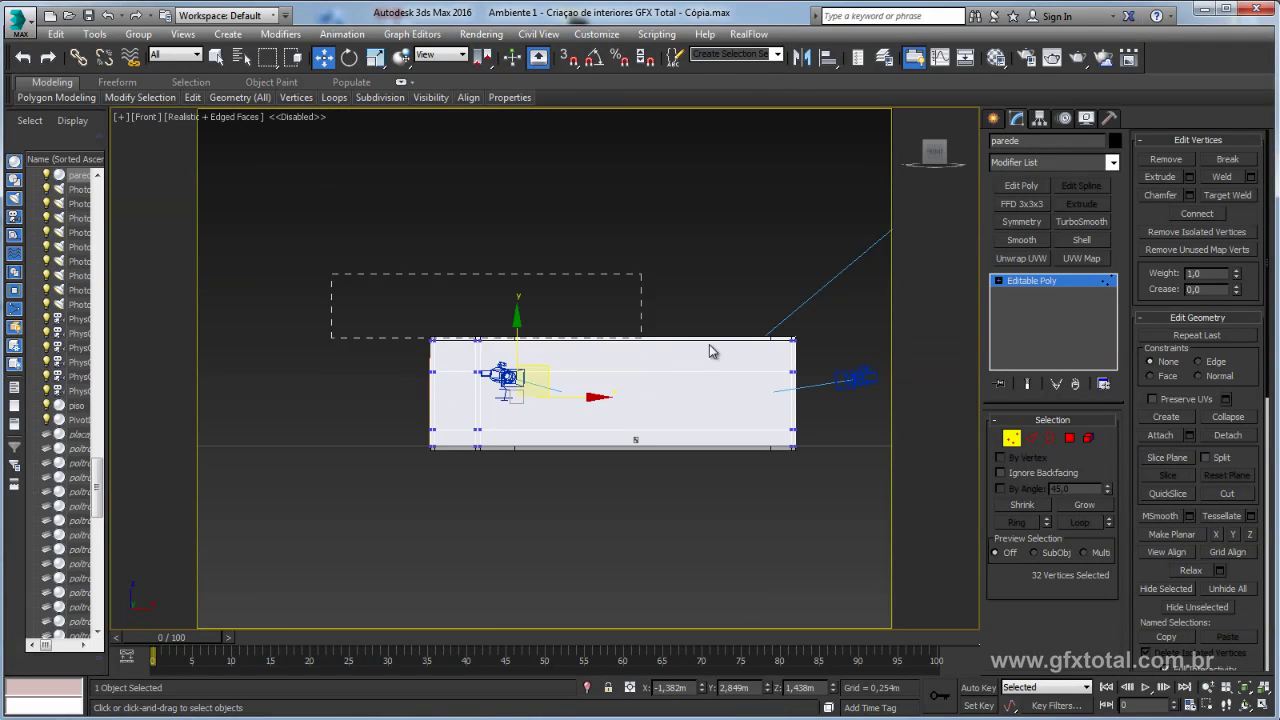
left_click_drag(709, 350, 820, 343)
scroll(706, 320, "up", 4)
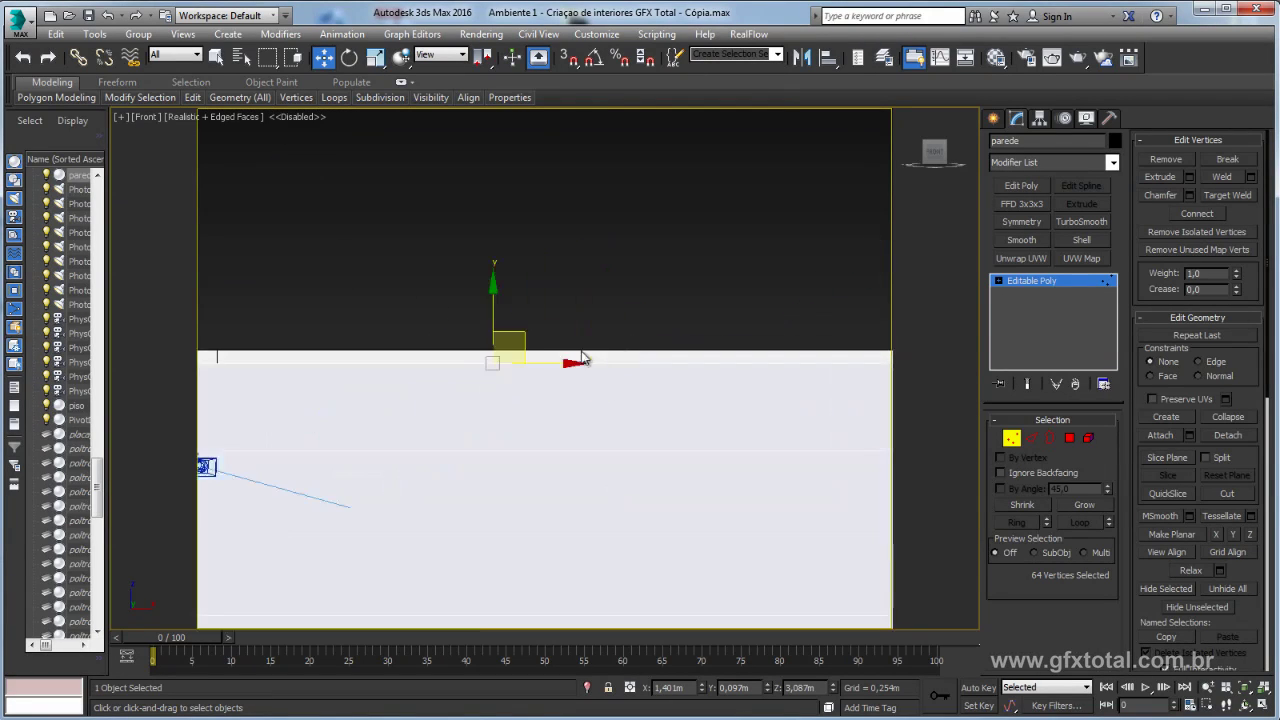
left_click_drag(505, 350, 493, 378)
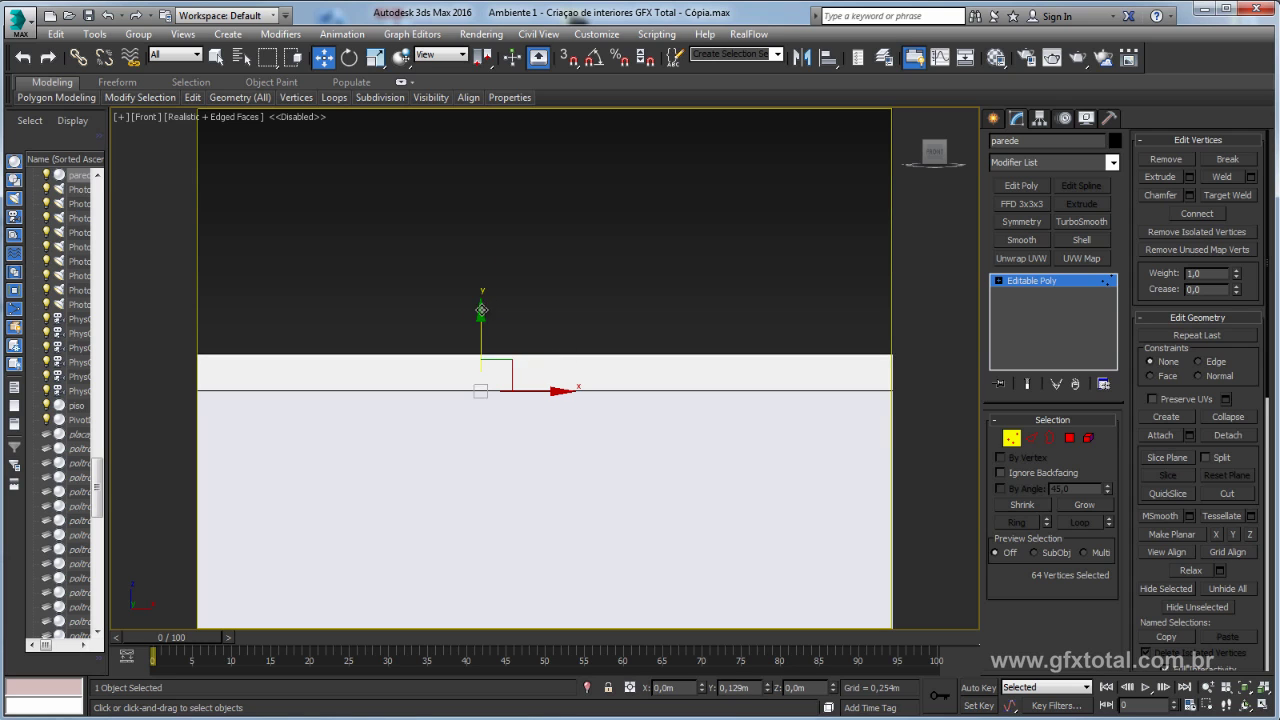
left_click_drag(484, 309, 498, 268)
scroll(594, 379, "down", 3)
key("p")
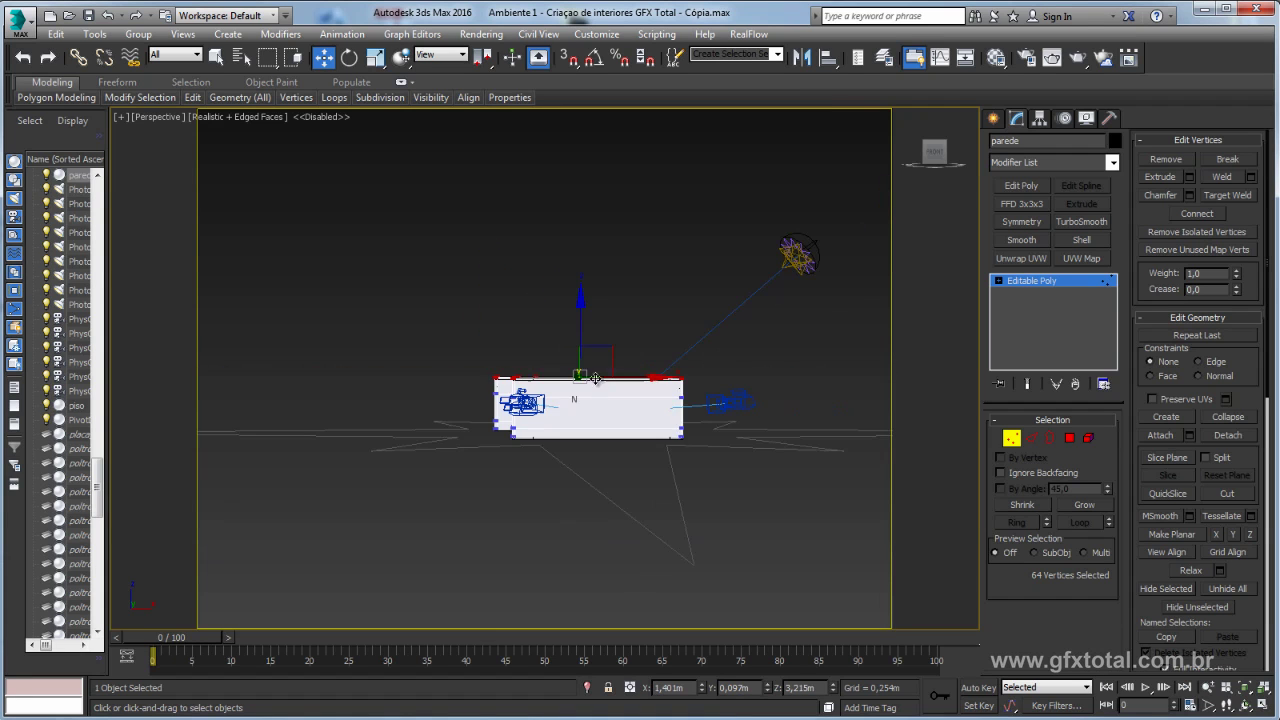
left_click(1045, 284)
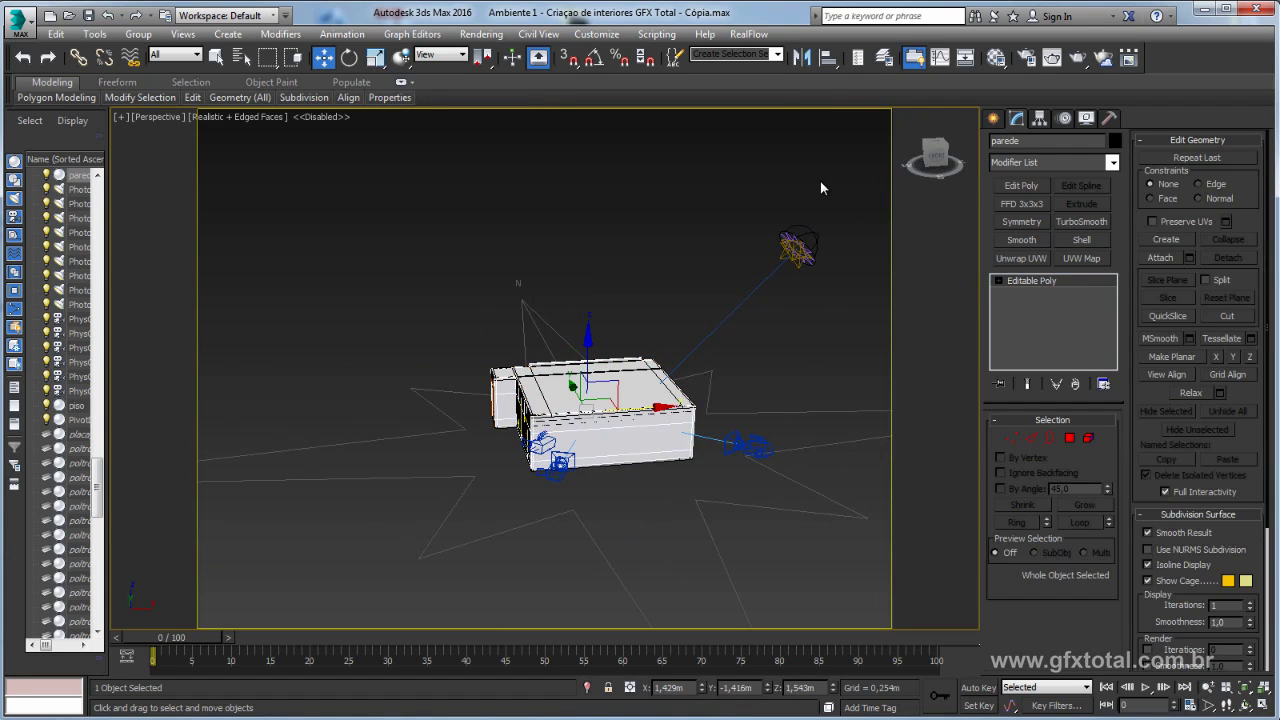
- Select Daylight001 and move the sun high above the building
left_click(775, 282)
middle_click_drag(775, 282, 470, 300, "alt")
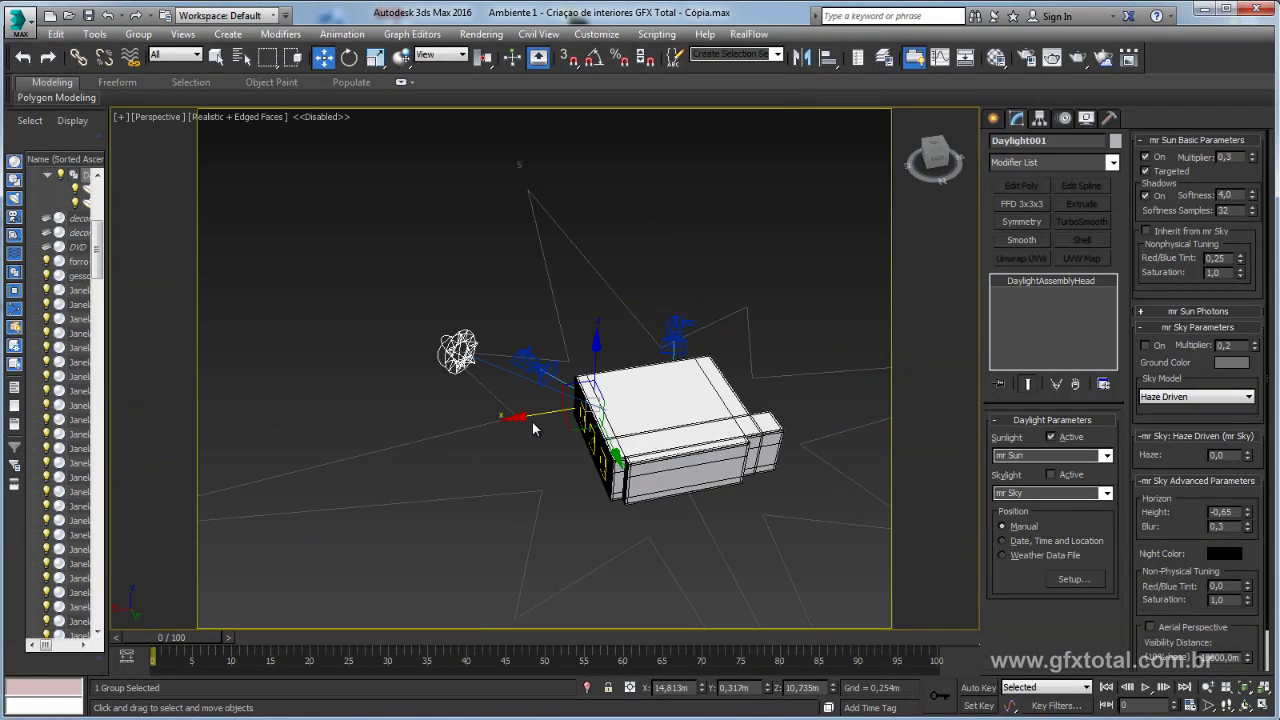
middle_click_drag(538, 414, 552, 355, "alt")
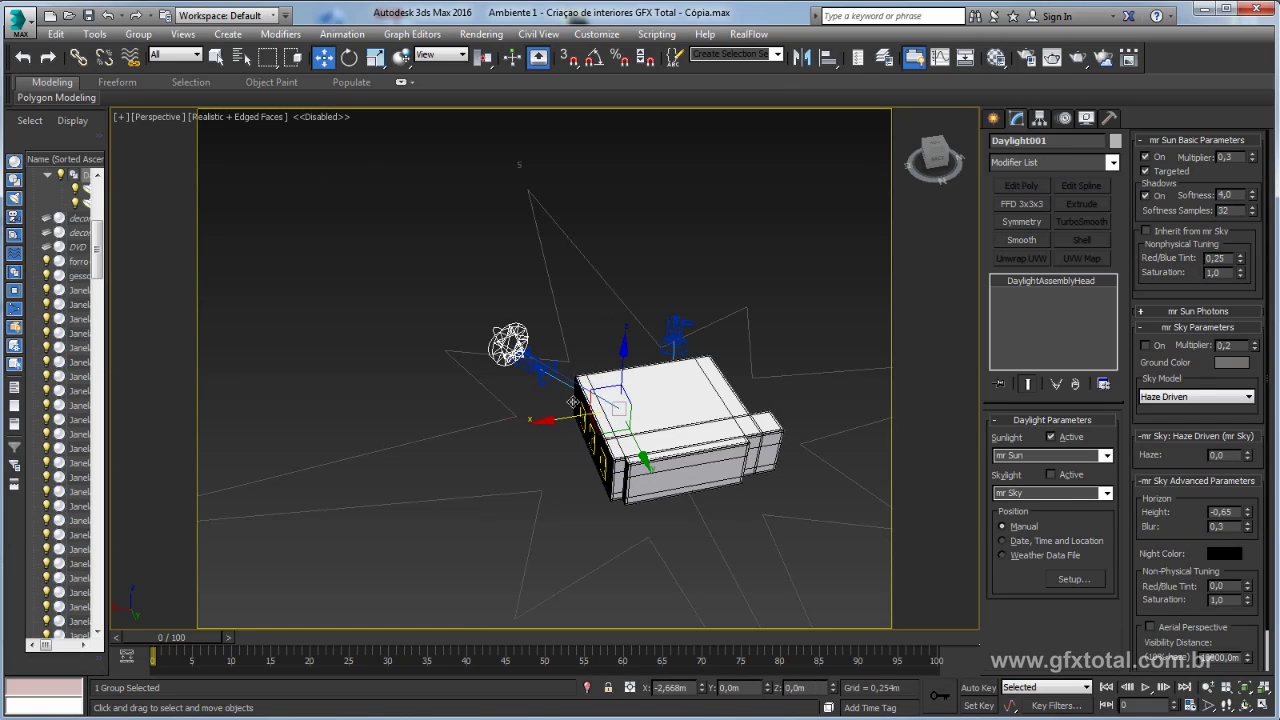
mouse_move(552, 355)
left_mouse_down()
mouse_move(498, 313)
mouse_move(586, 221)
left_mouse_up()
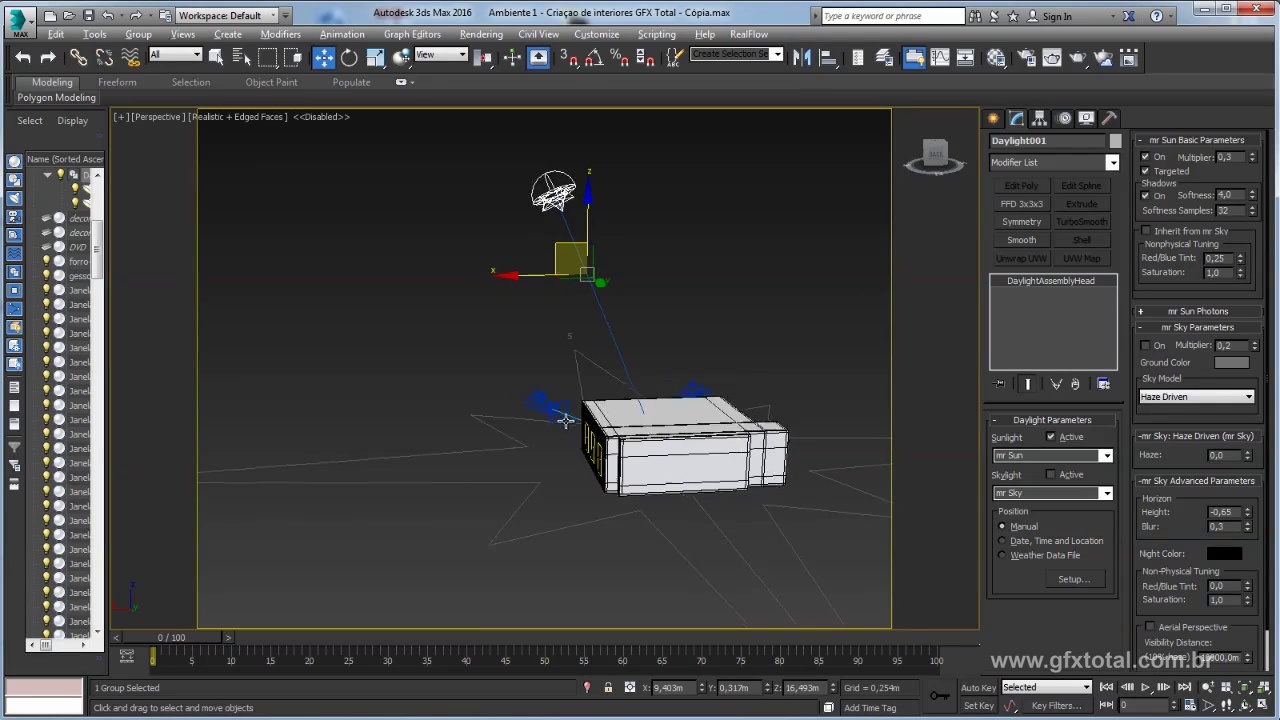
middle_click_drag(586, 221, 803, 435, "alt")
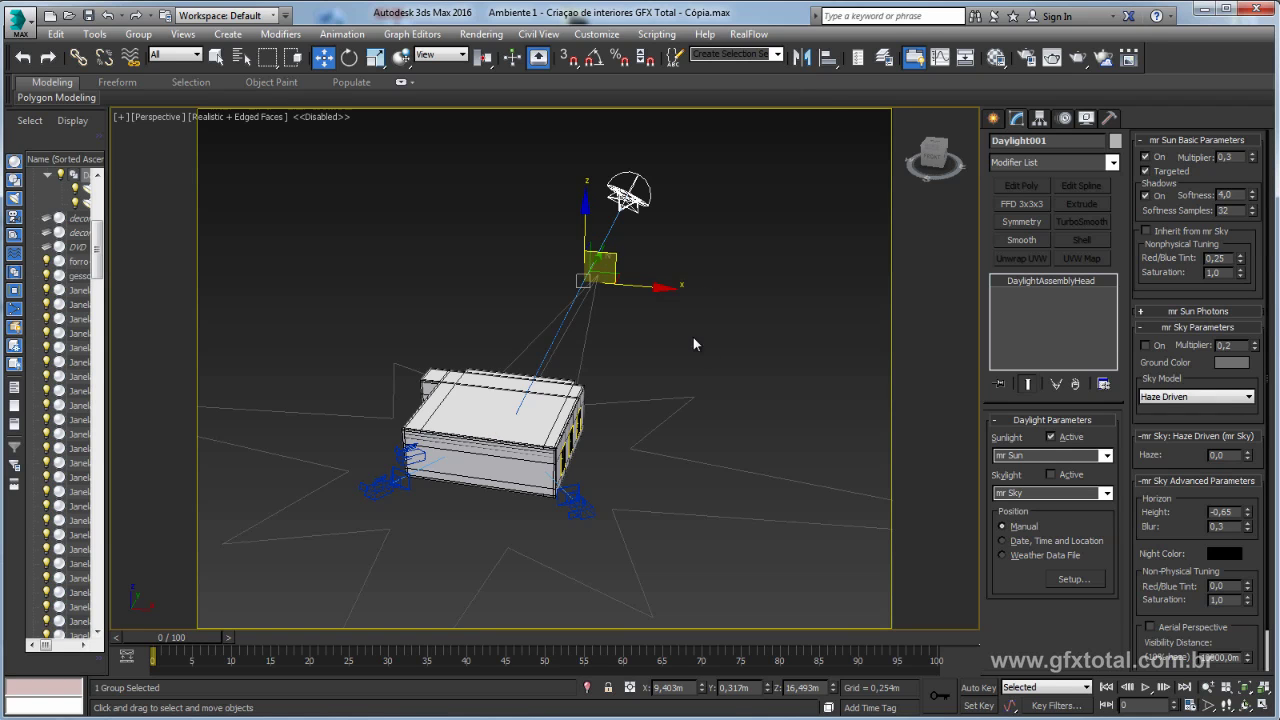
- Orbit the Perspective view around to the building's window side
mouse_move(693, 337)
middle_mouse_down("alt")
mouse_move(729, 379)
mouse_move(656, 359)
mouse_move(751, 354)
mouse_move(634, 408)
mouse_move(714, 360)
middle_mouse_up("alt")
scroll(714, 362, "up", 5)
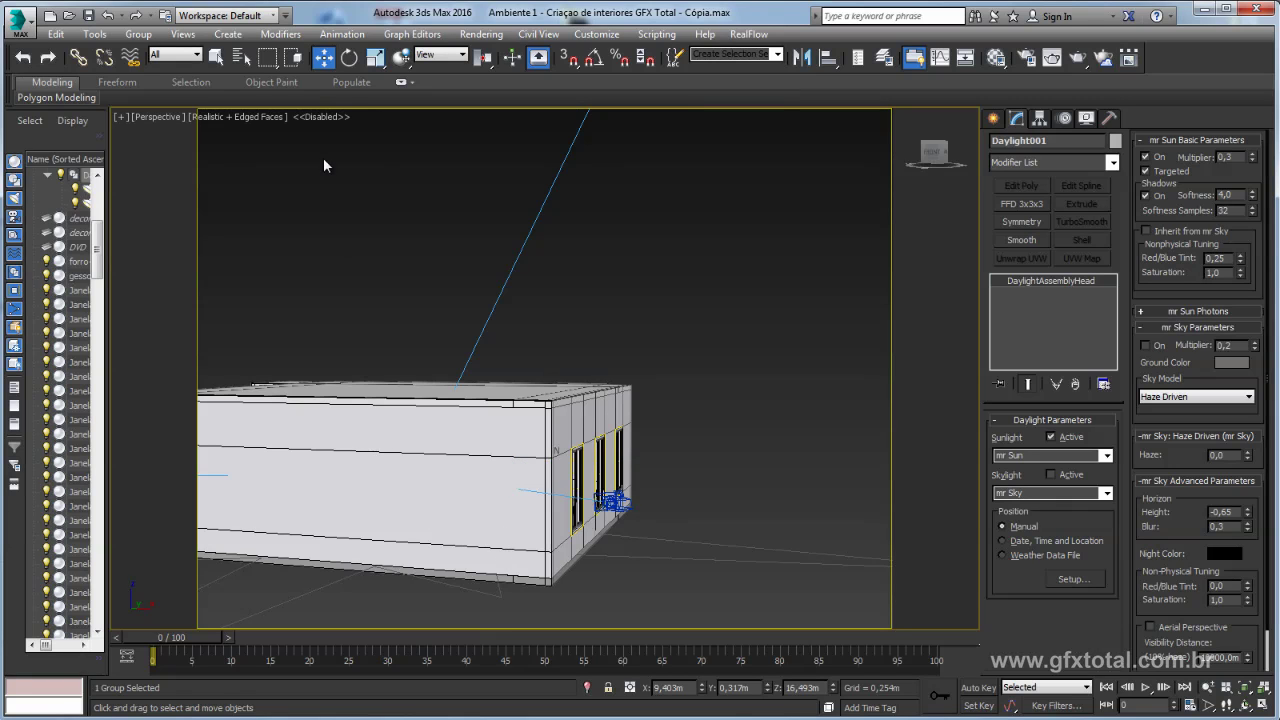
middle_click_drag(323, 125, 566, 349, "alt")
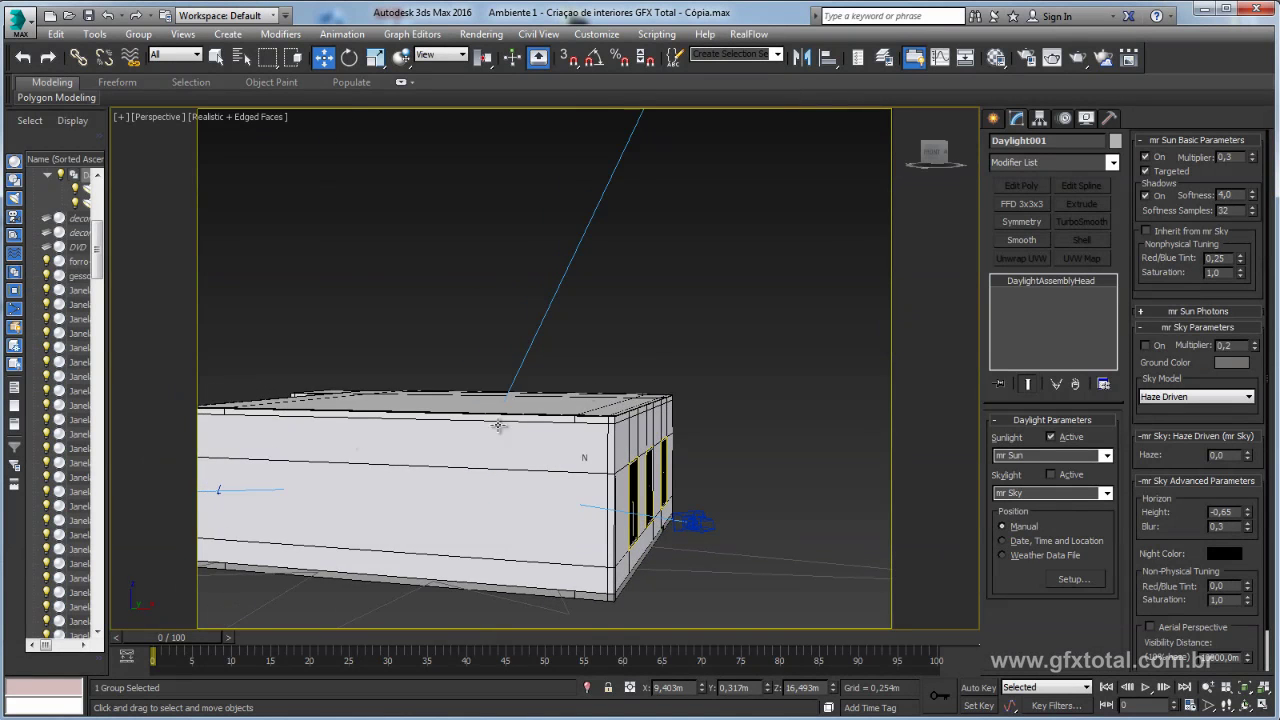
mouse_move(553, 405)
middle_mouse_down("alt")
mouse_move(706, 338)
mouse_move(652, 325)
middle_mouse_up("alt")
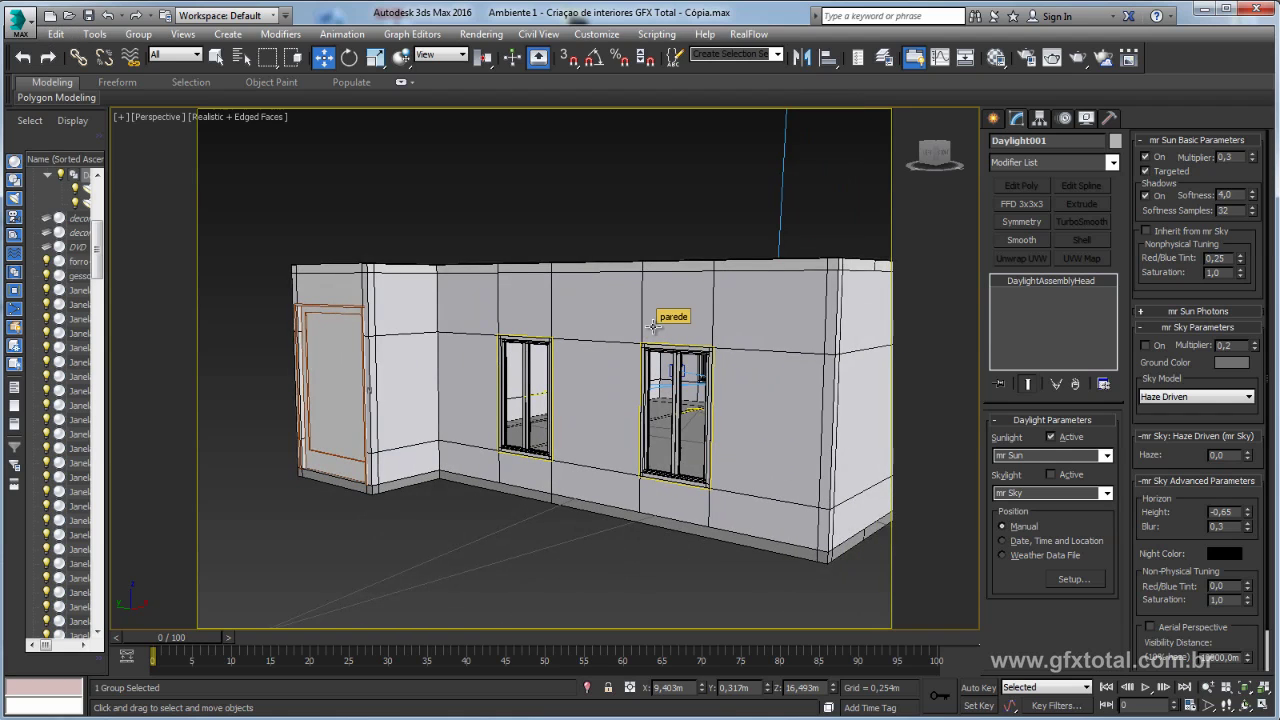
- Switch the viewport to PhysCamera002's interior view
key("c")
double_click(601, 254)
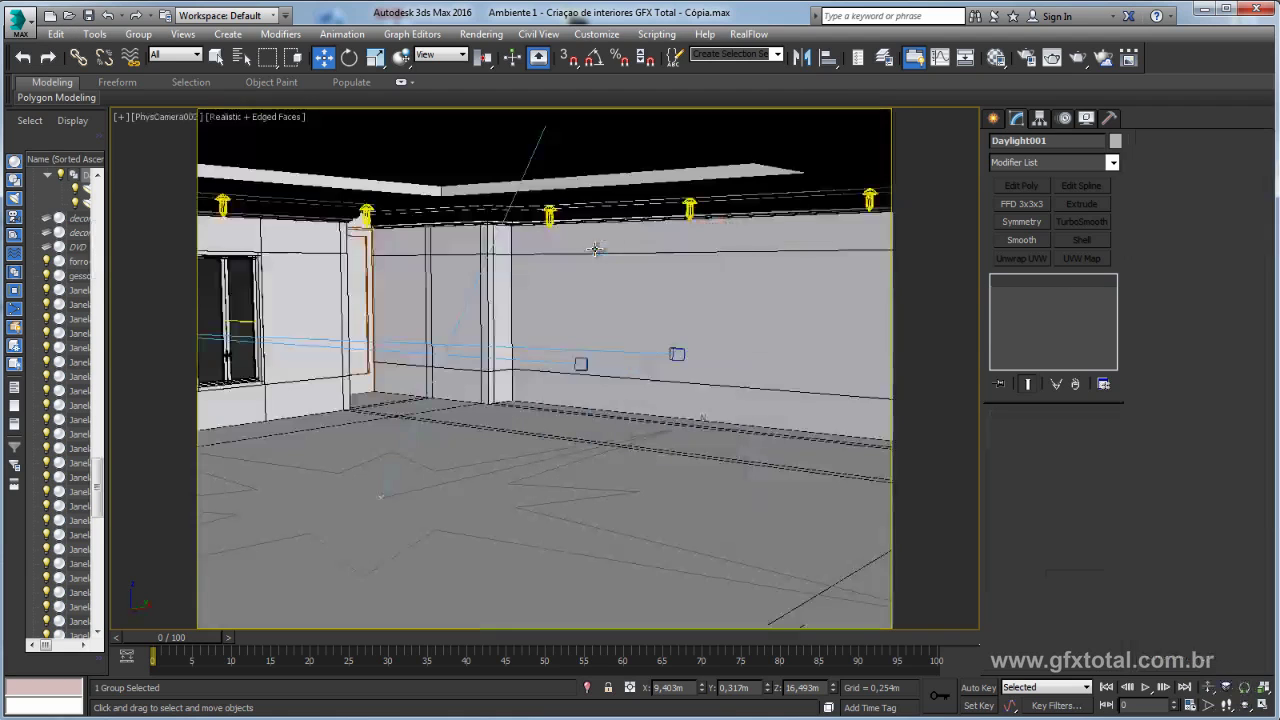
left_click(594, 249)
left_click(242, 288)
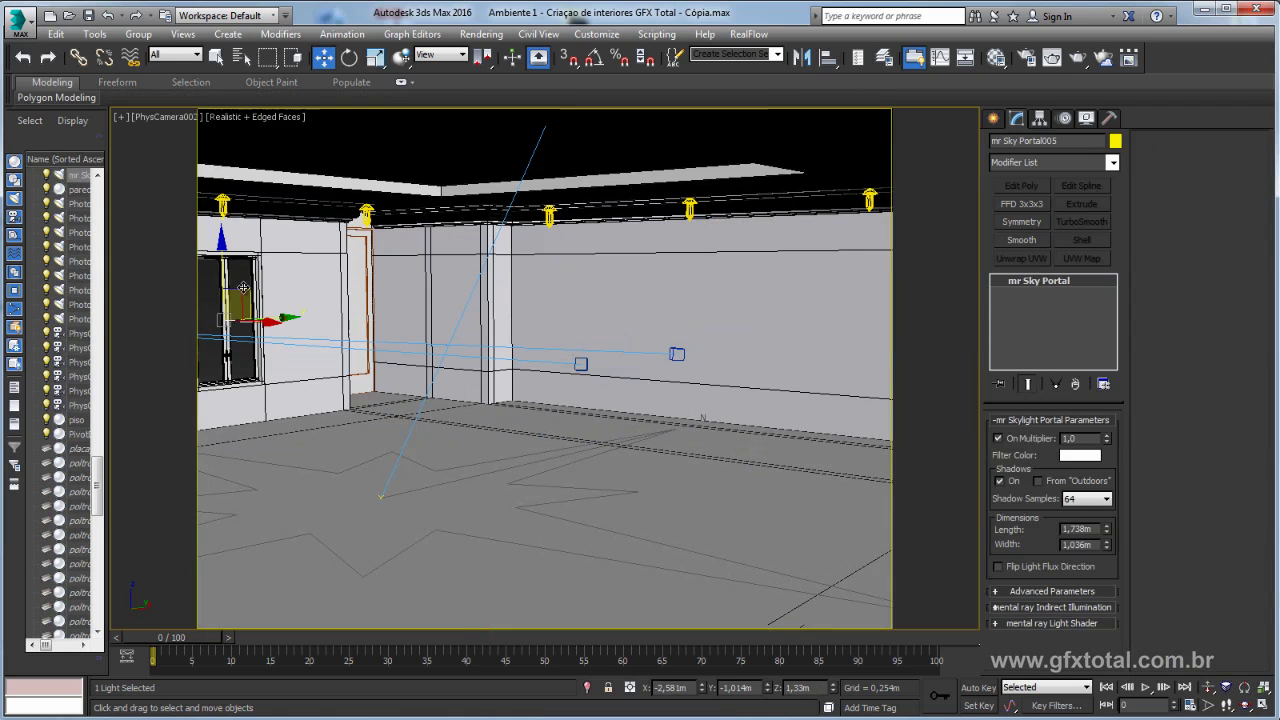
- Restrict the selection filter to Lights and clear the selection
left_click(192, 54)
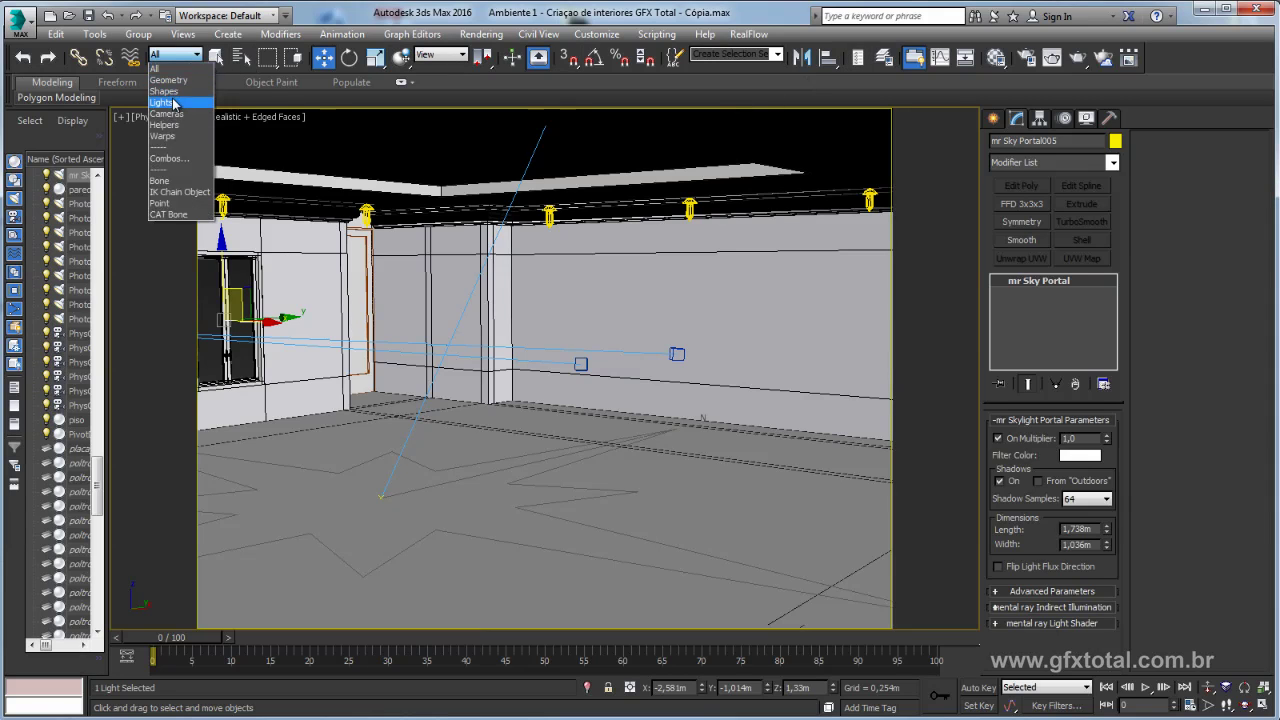
left_click(172, 102)
left_click(571, 281)
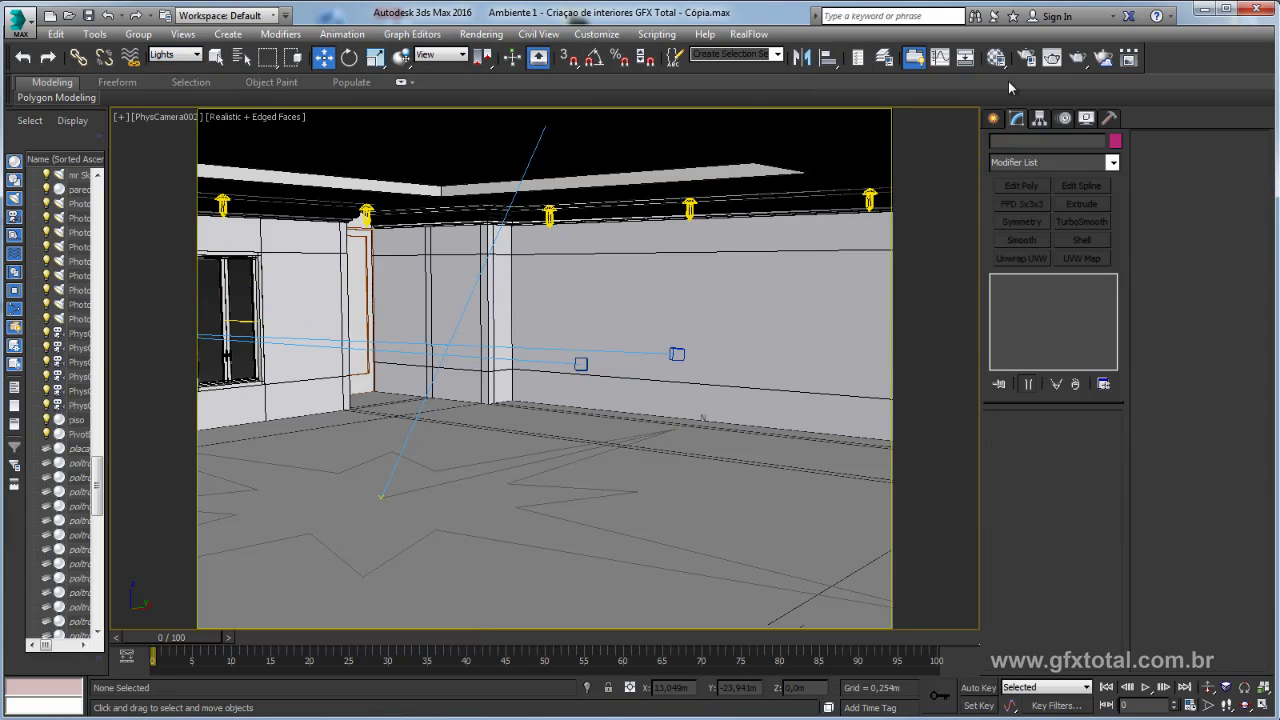
- Render the PhysCamera002 view, then select the mr Sky Portal in the window
left_click(1077, 60)
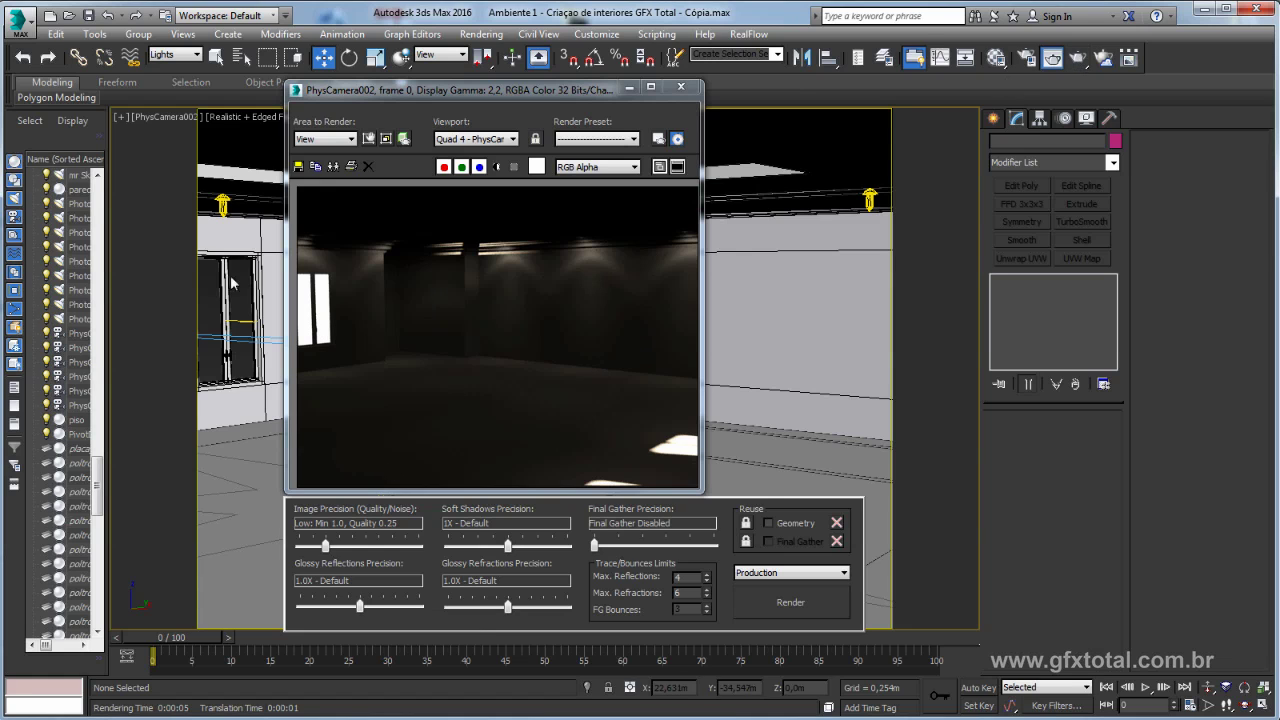
left_click_drag(566, 88, 668, 135)
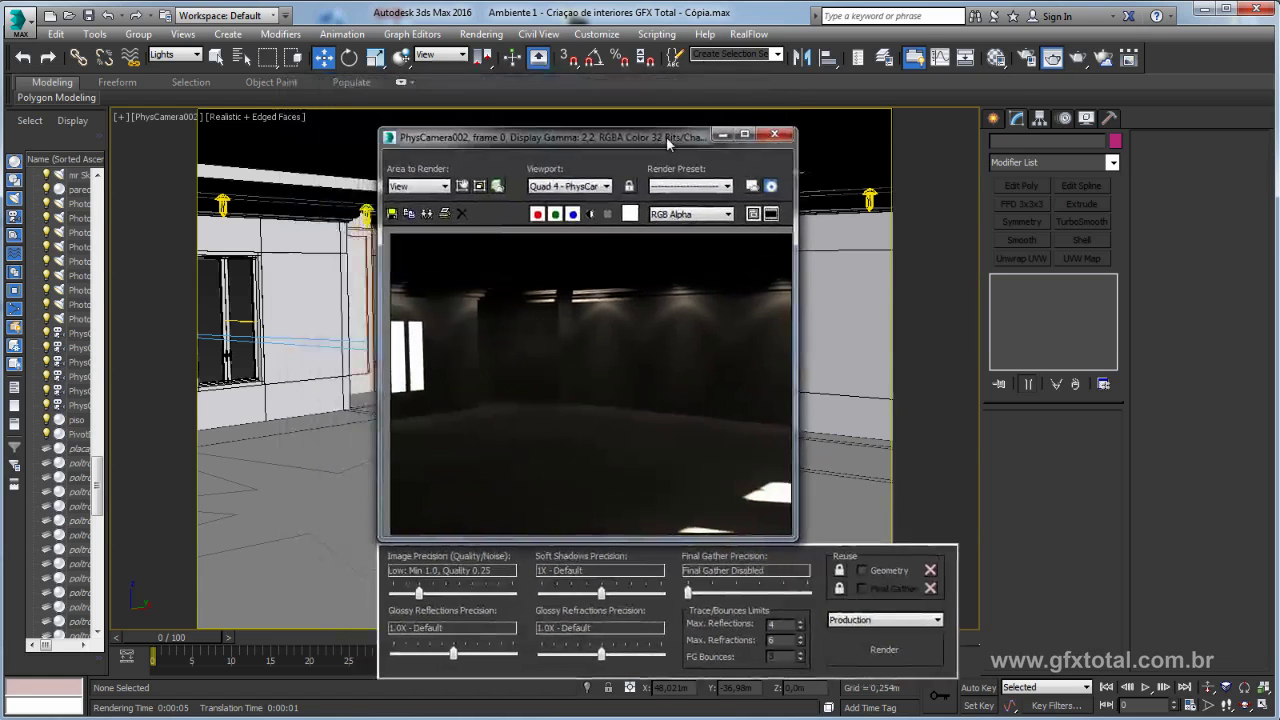
left_click(237, 320)
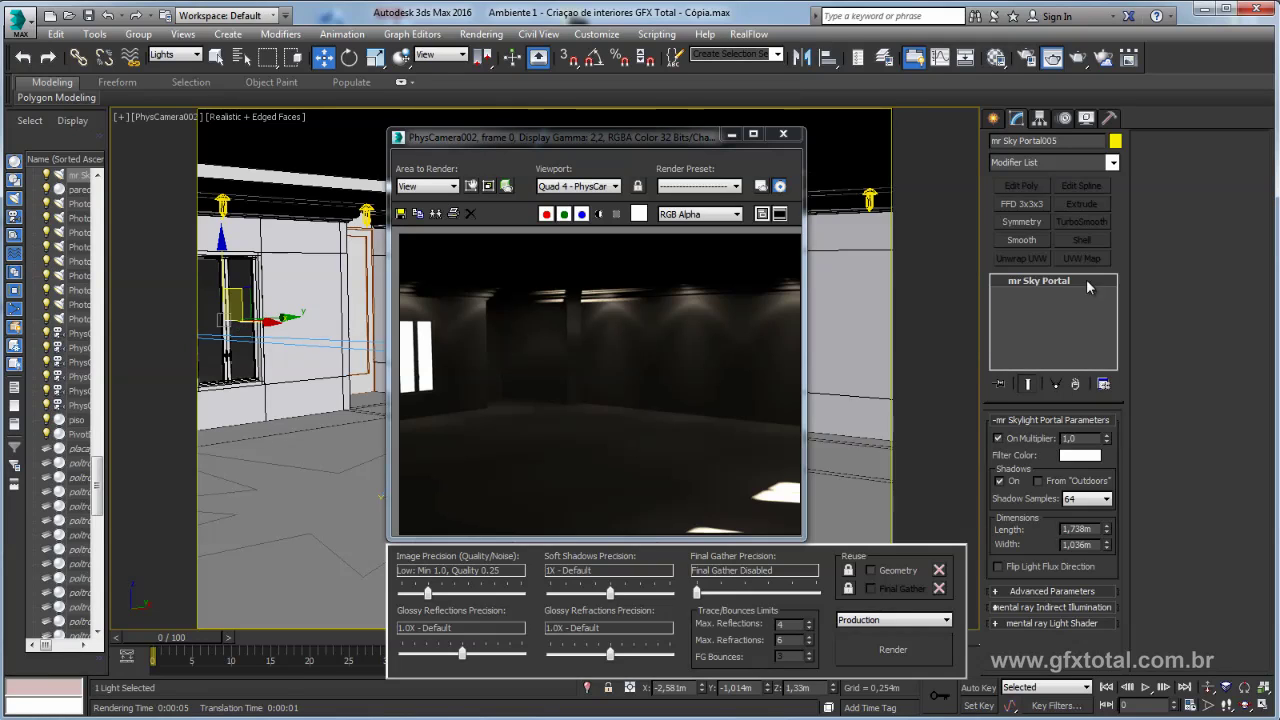
left_click_drag(991, 398, 991, 381)
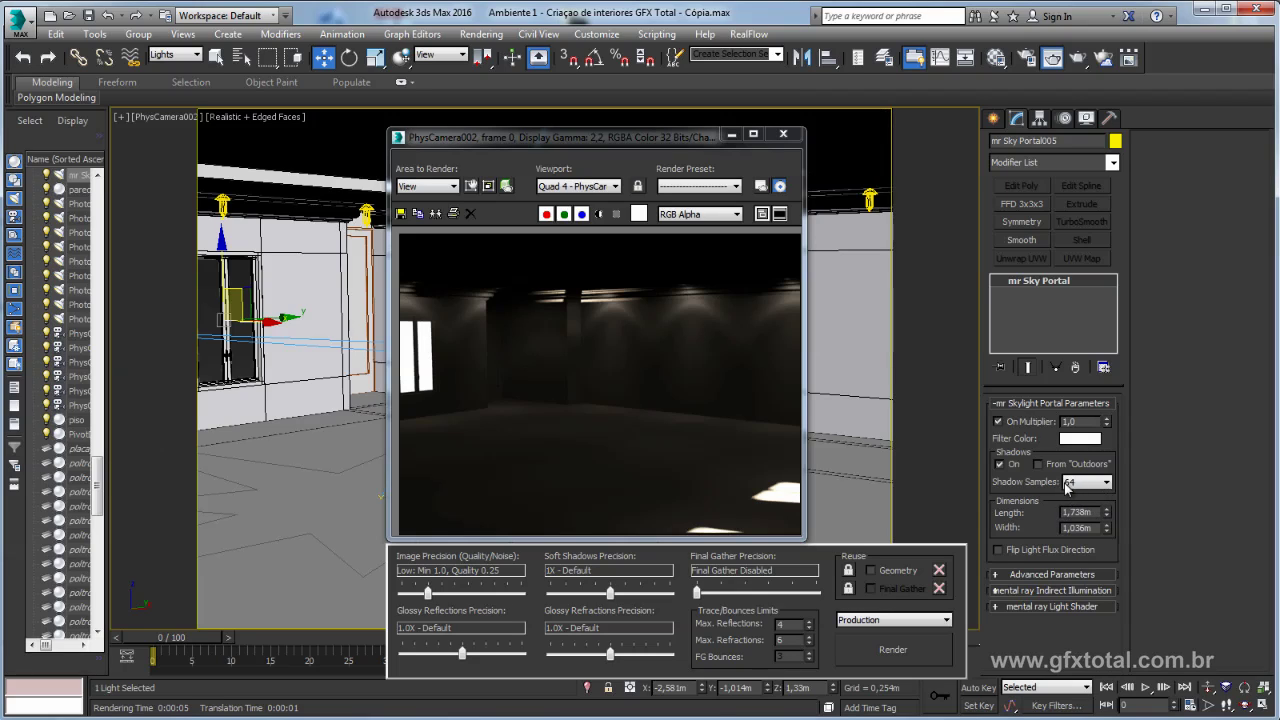
- Keep shadow samples at 64 and reveal the Advanced Parameters' Color Source setting
left_click(1098, 484)
left_click(1097, 486)
left_click(1097, 486)
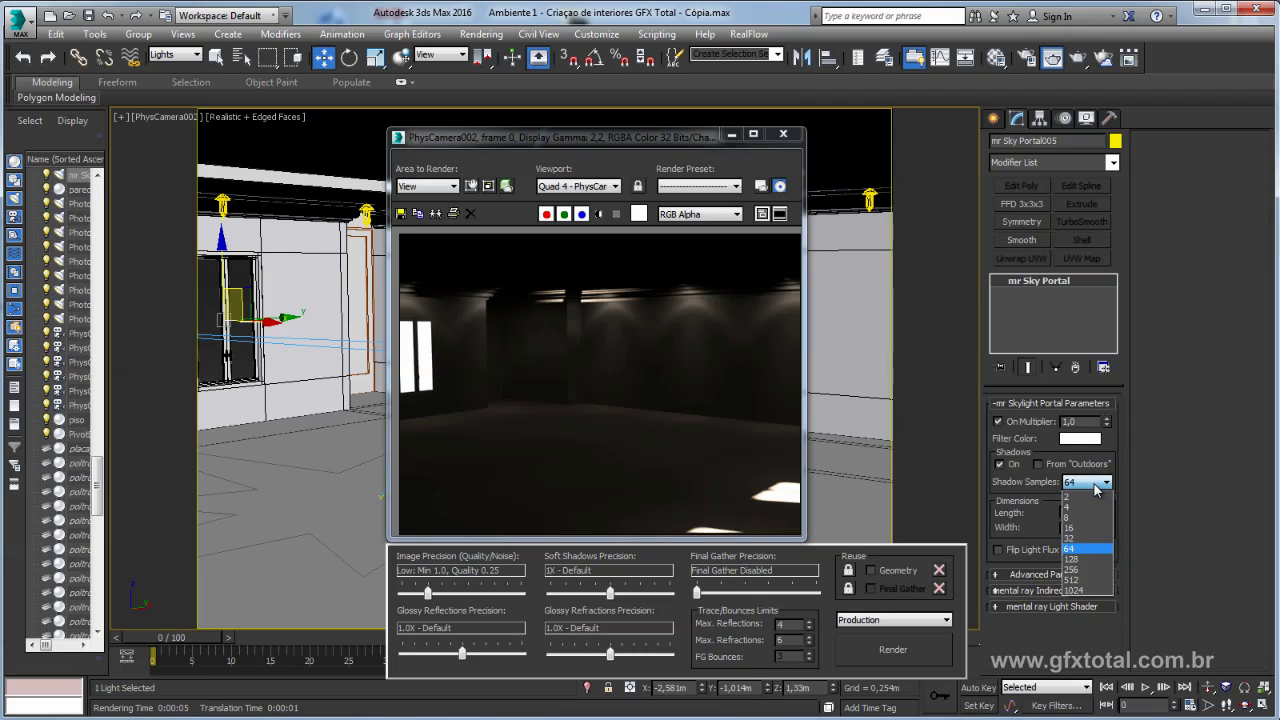
left_click(1097, 486)
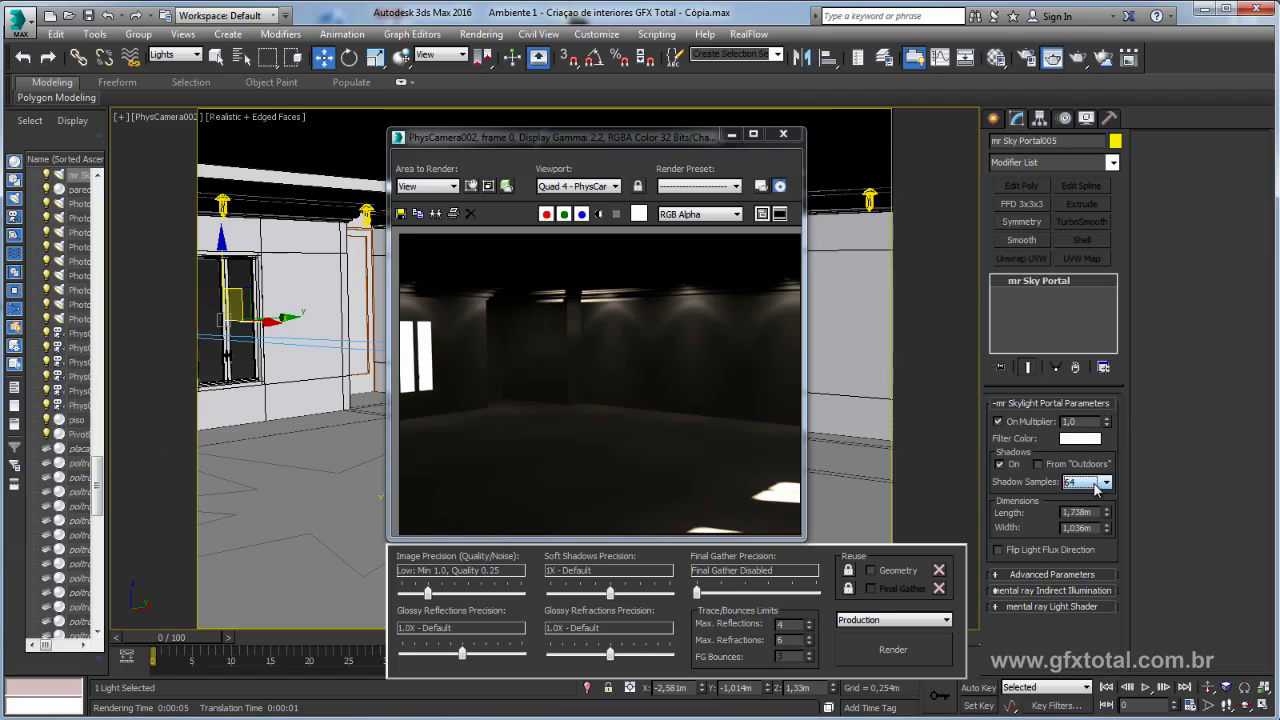
left_click(997, 576)
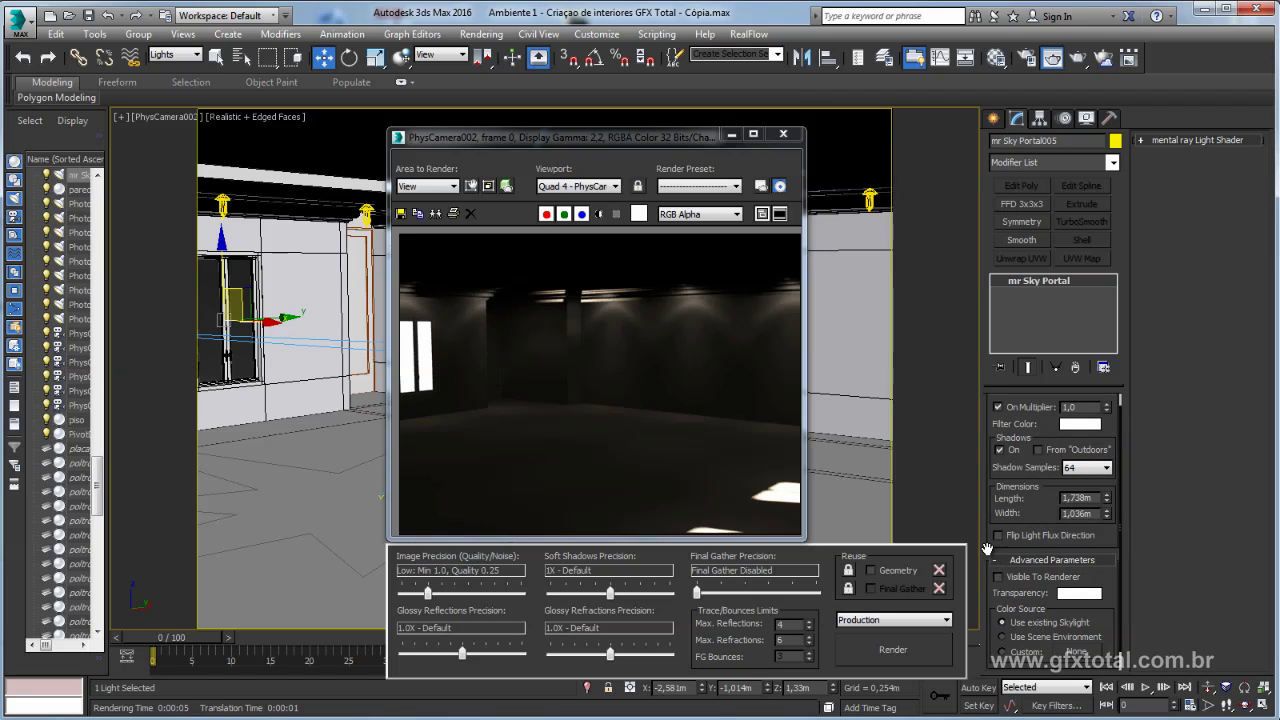
scroll(987, 549, "down", 1)
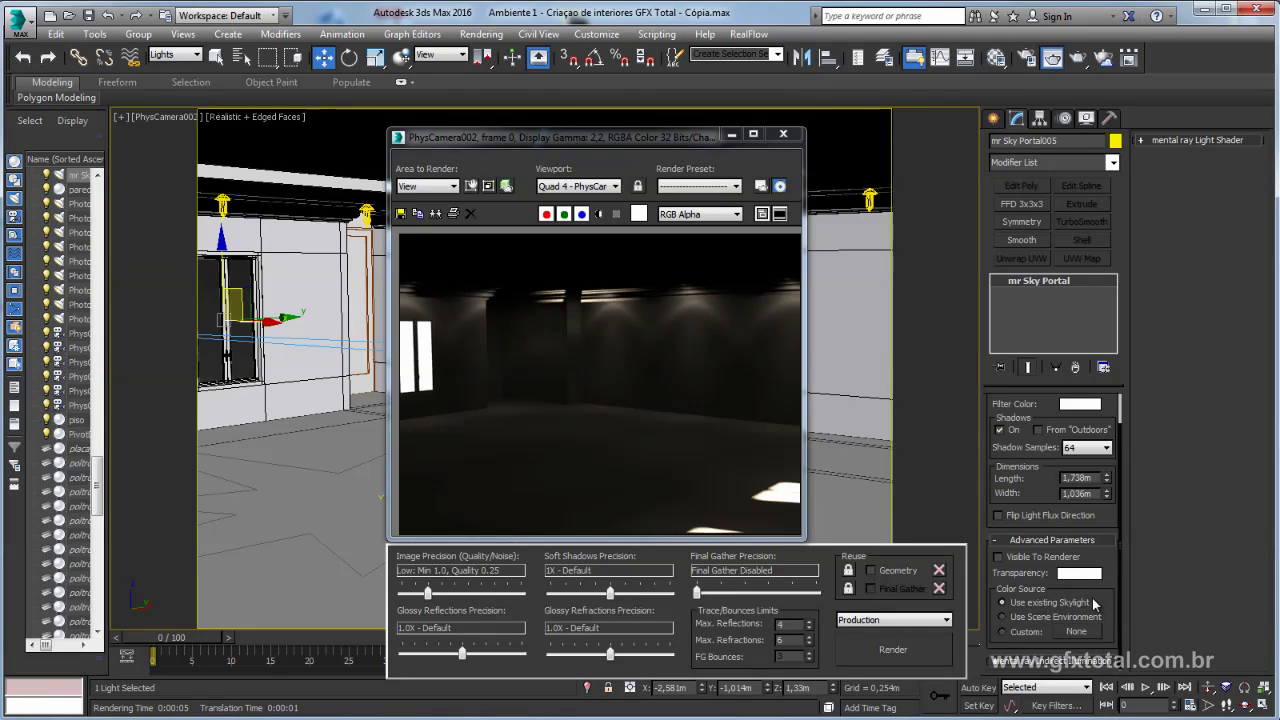
- Place a Standard Skylight (Sky003) on the room floor and test-render the camera view
left_click(783, 133)
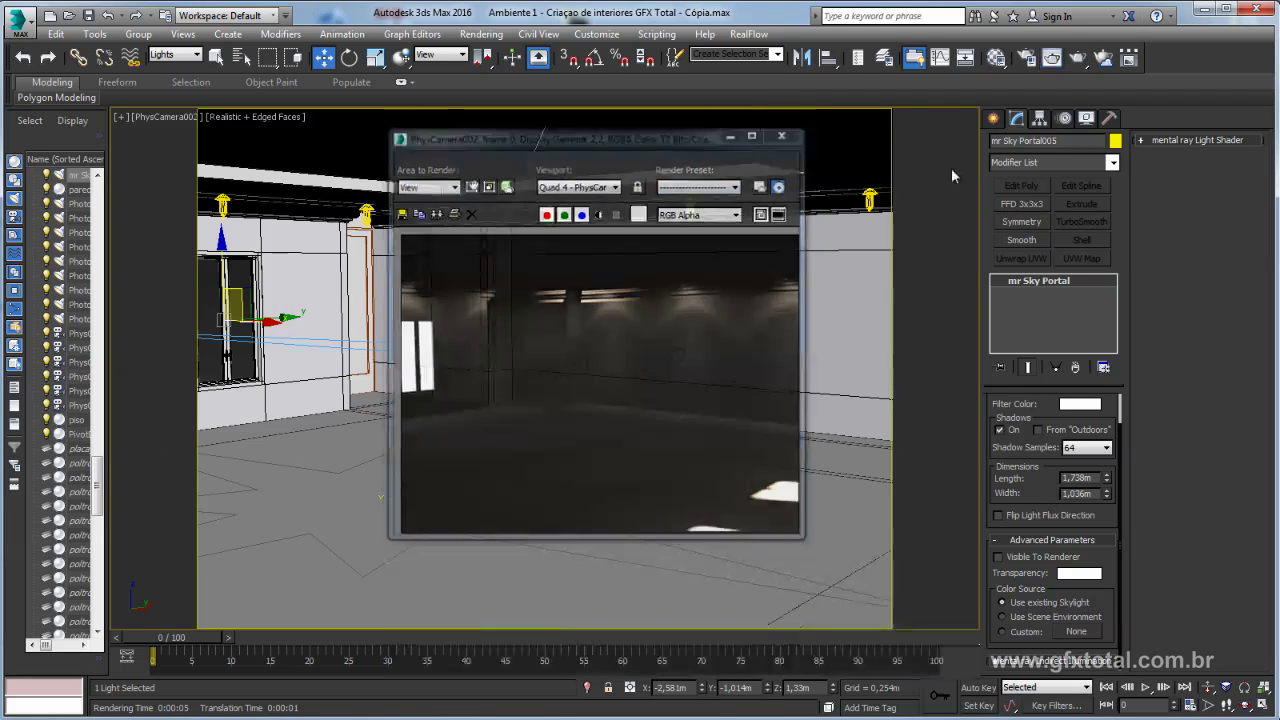
left_click(993, 118)
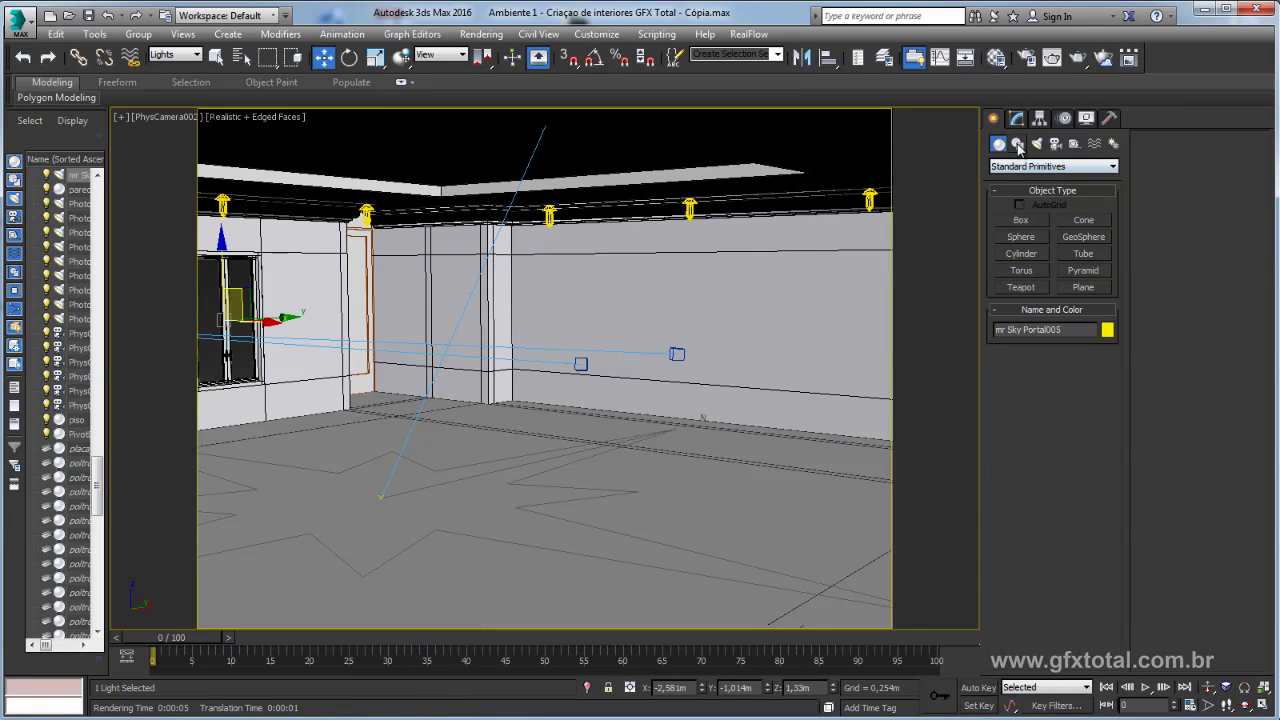
left_click(1037, 144)
left_click(1035, 168)
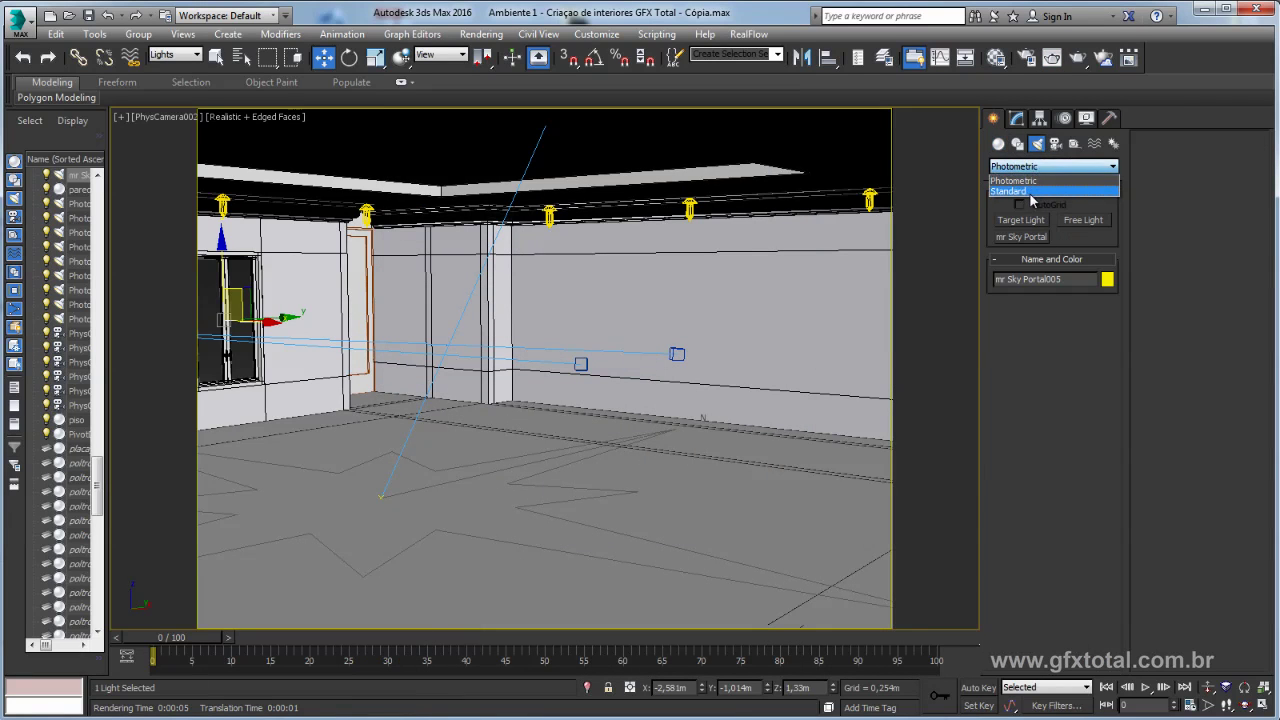
left_click(1035, 194)
left_click(1084, 254)
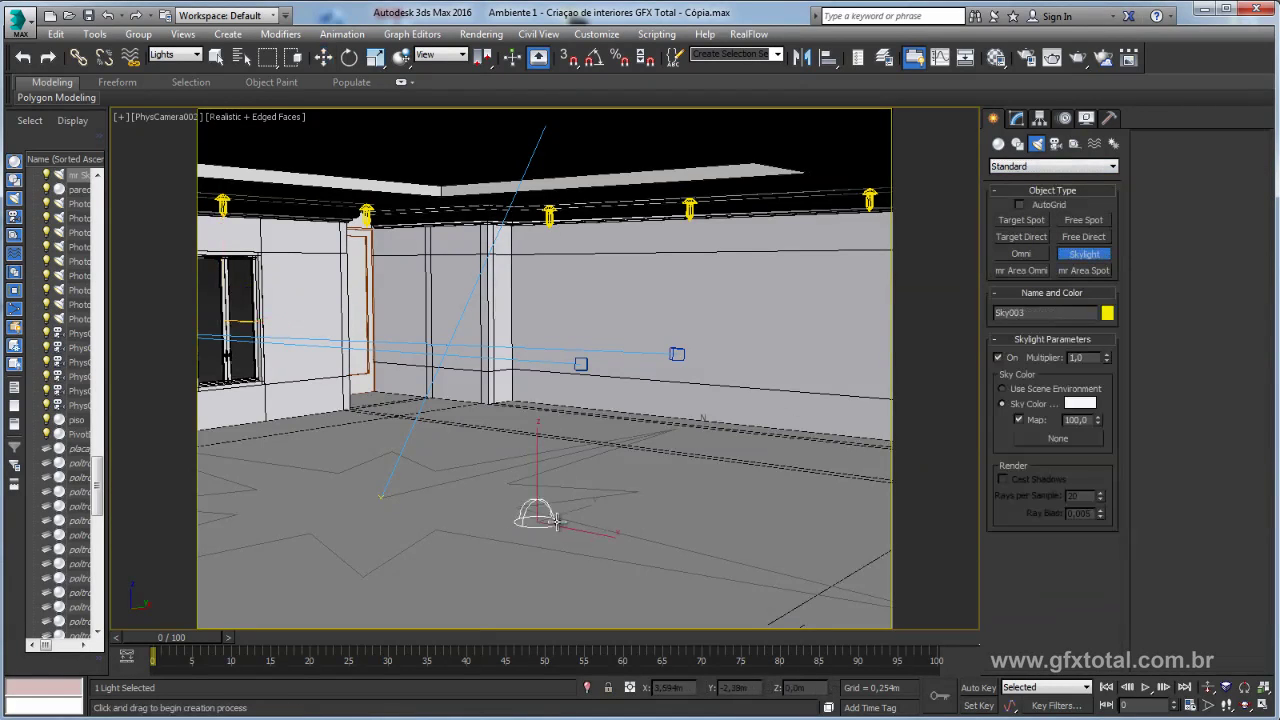
left_click_drag(528, 514, 580, 500)
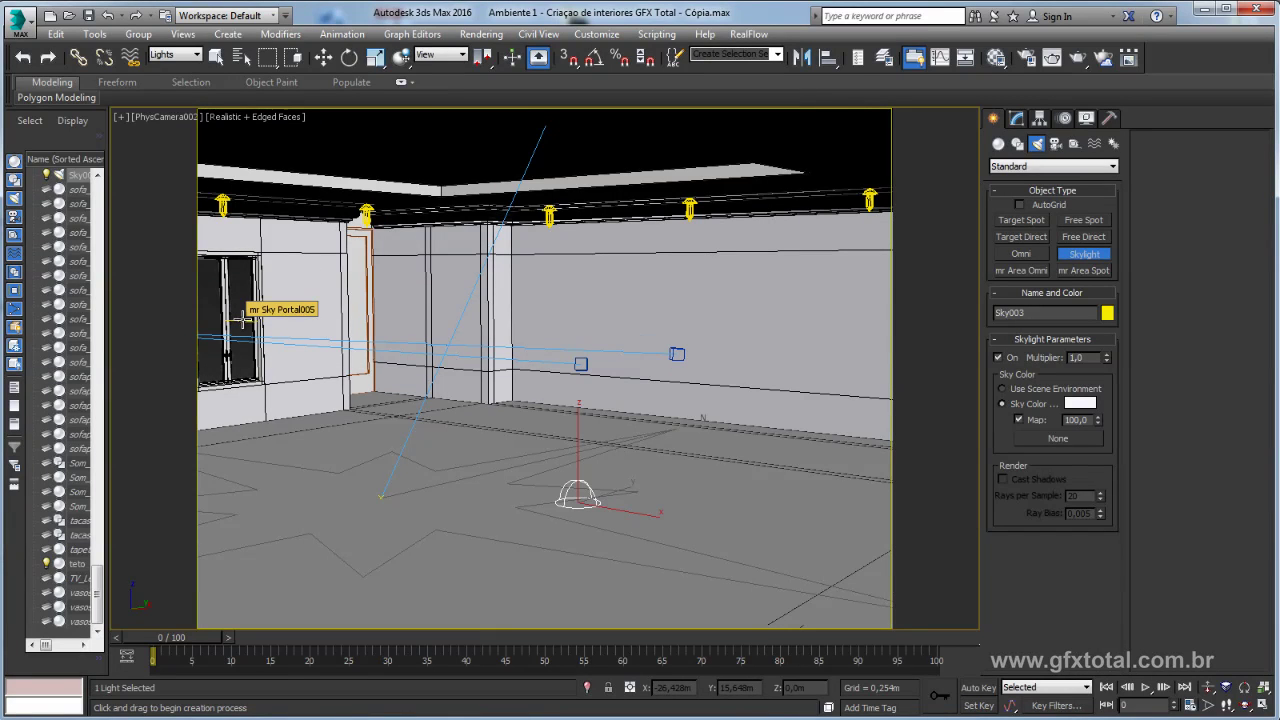
left_click(1054, 57)
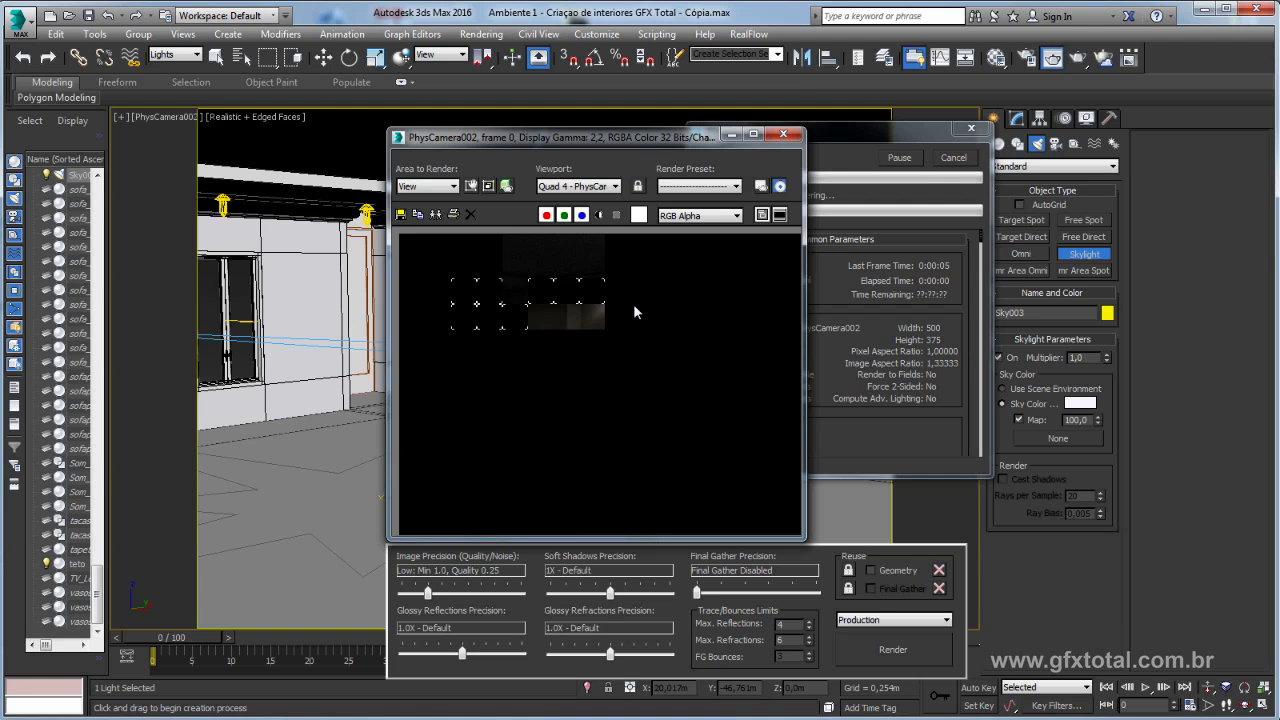
- Cancel the render, close its window, delete Sky003 and return to the Modify panel
left_click(953, 157)
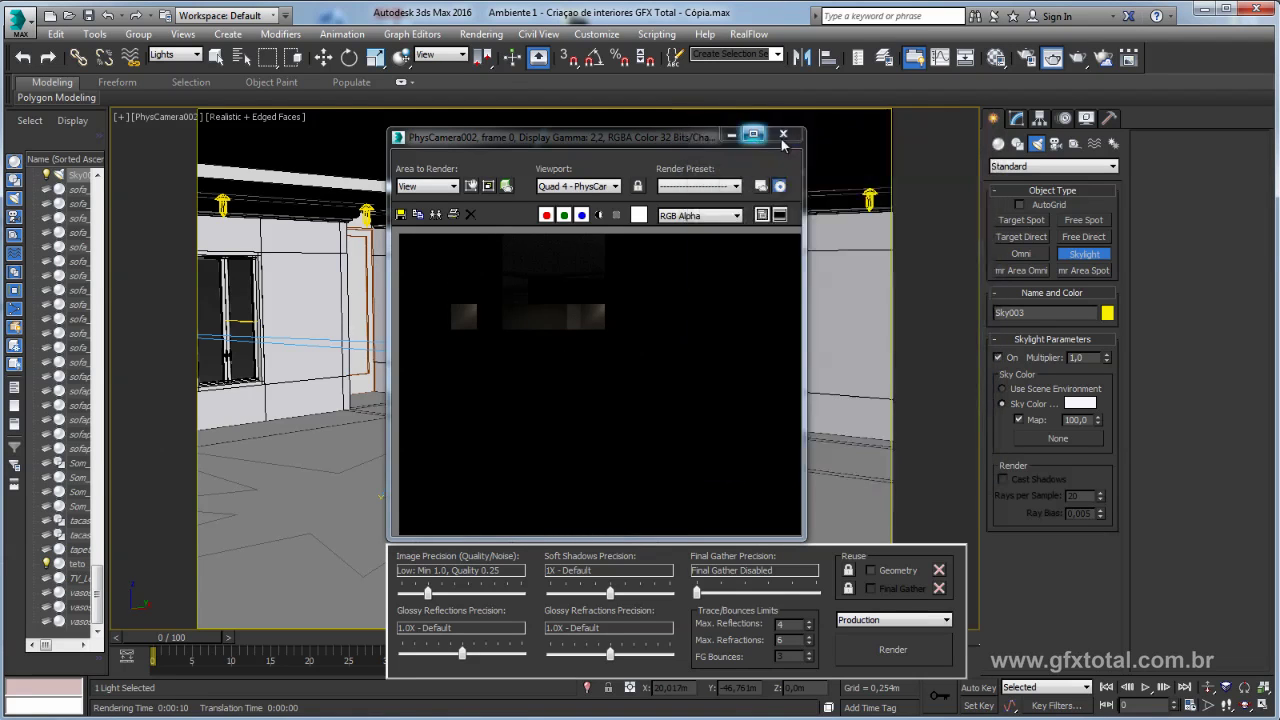
left_click(783, 134)
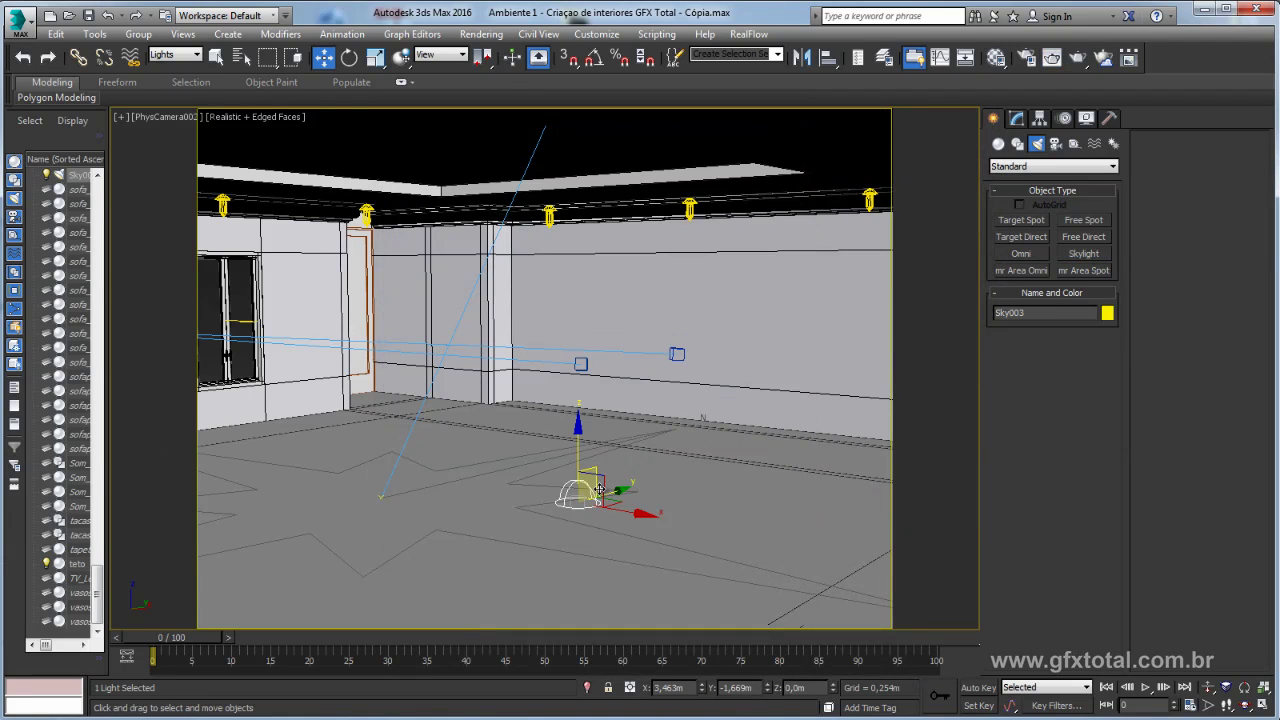
key("Delete")
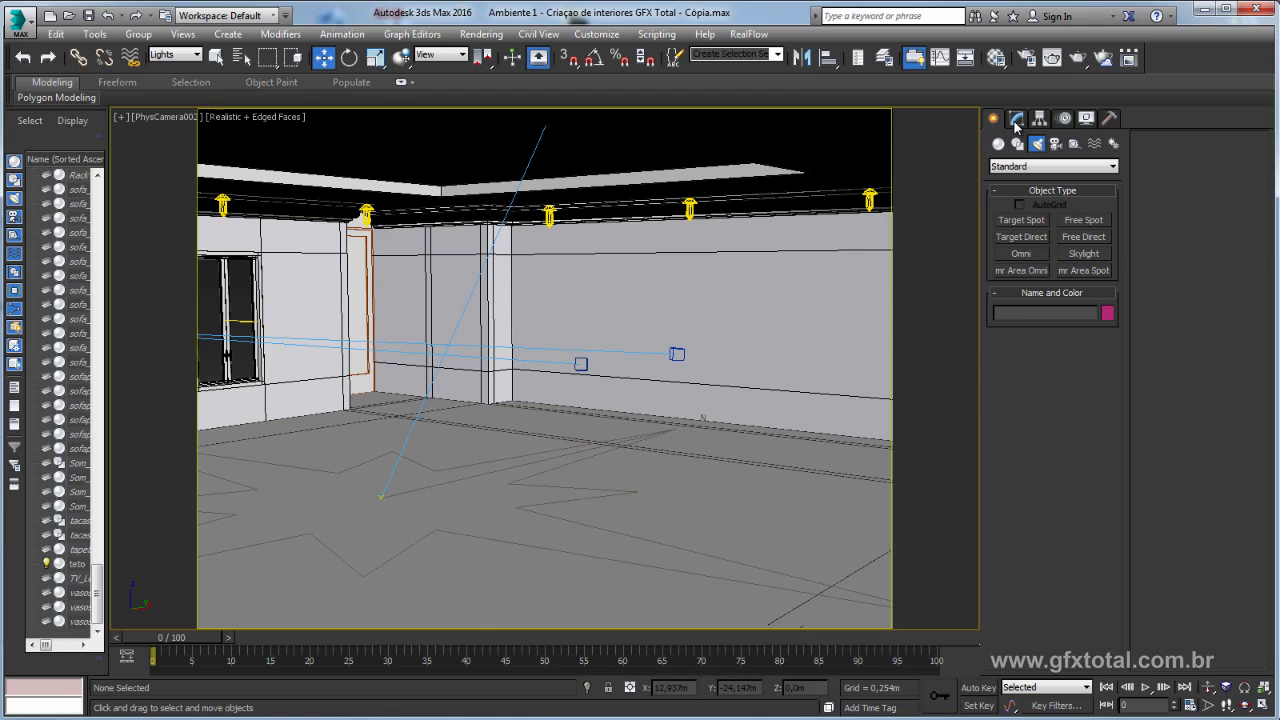
left_click(1017, 118)
- Select the mr Sky Portal, set Color Source to Custom, and re-render the camera view
left_click(257, 308)
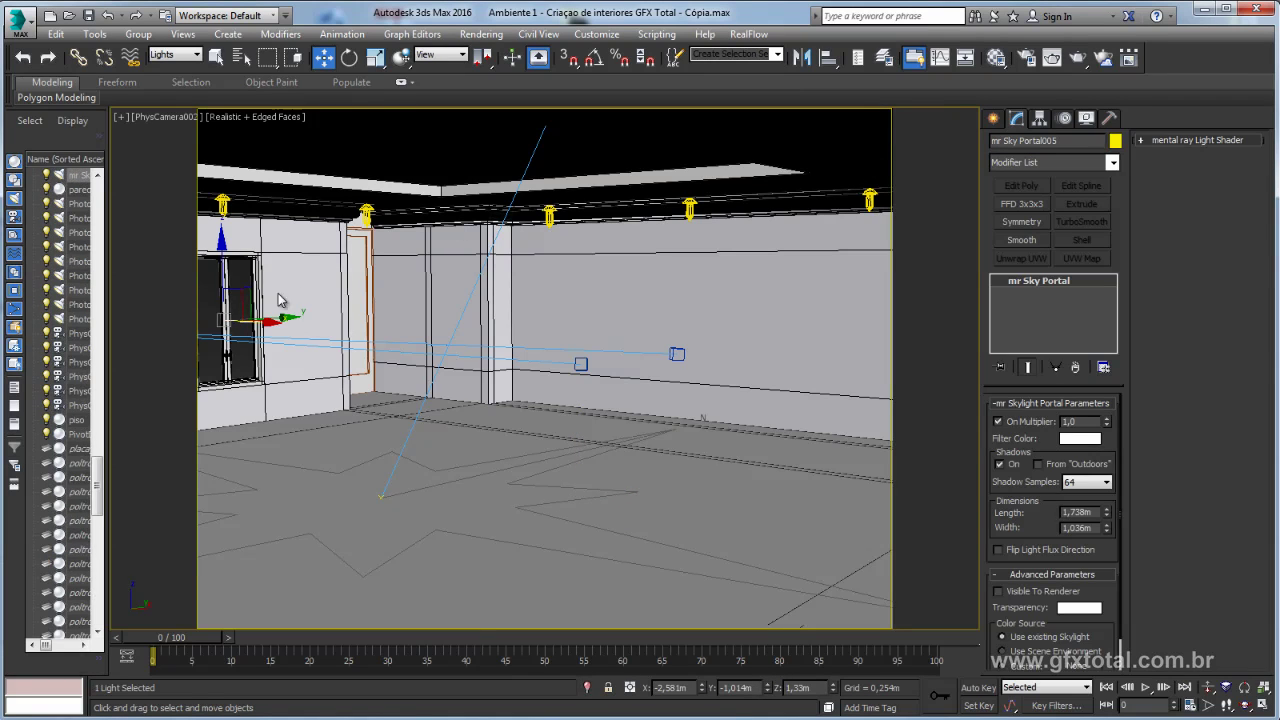
scroll(1040, 450, "down", 1)
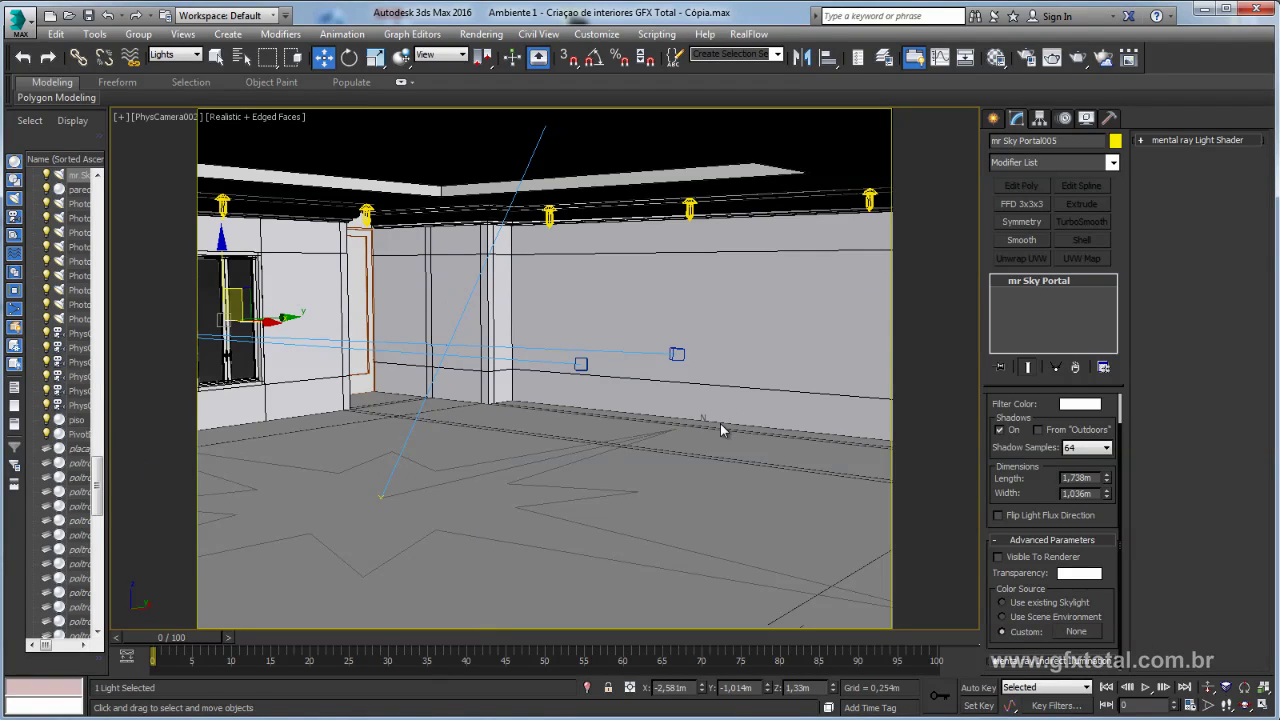
left_click(1078, 57)
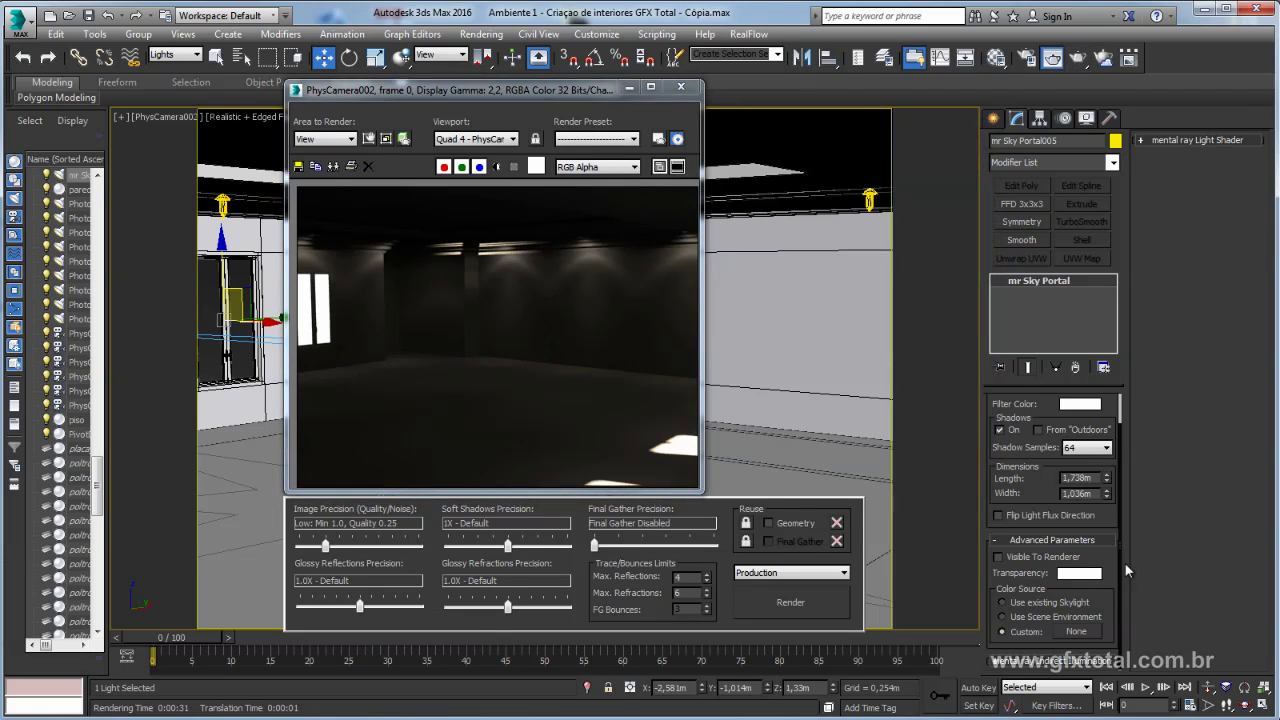
- Select PhotometricLight006 and open Rendering > Environment to the mr Photographic Exposure Control
scroll(1040, 425, "up", 1)
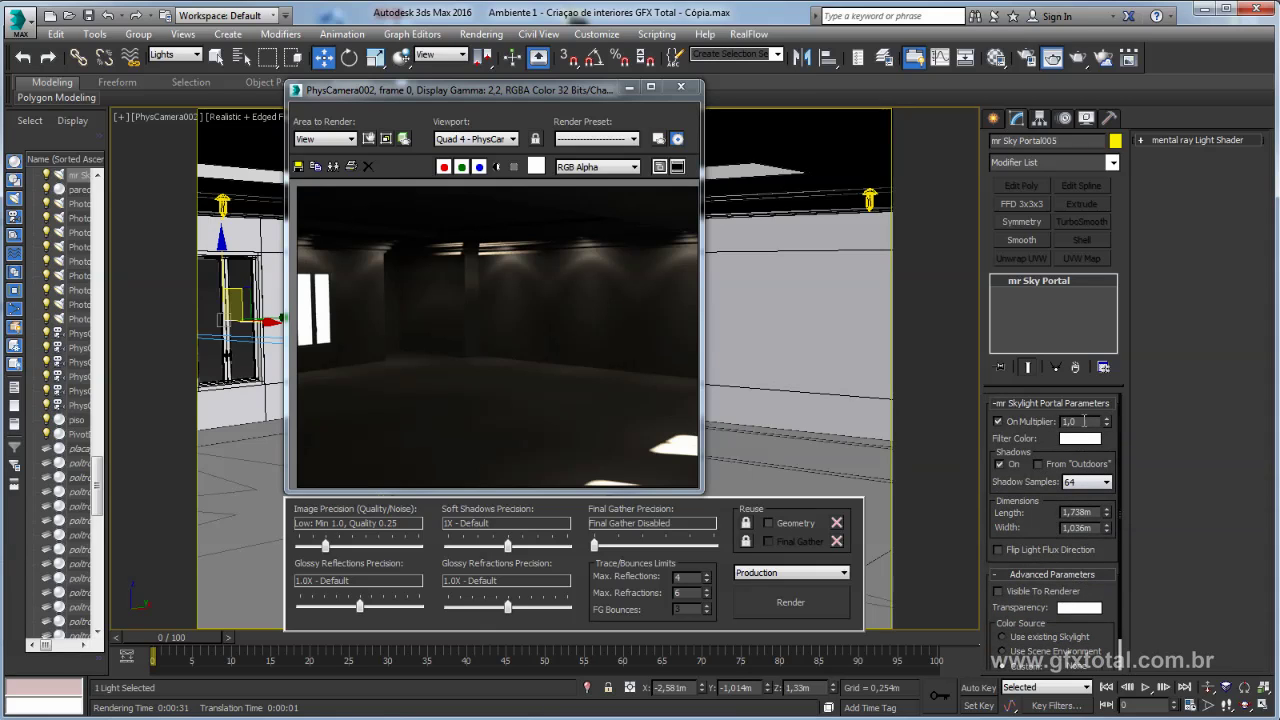
left_click(868, 205)
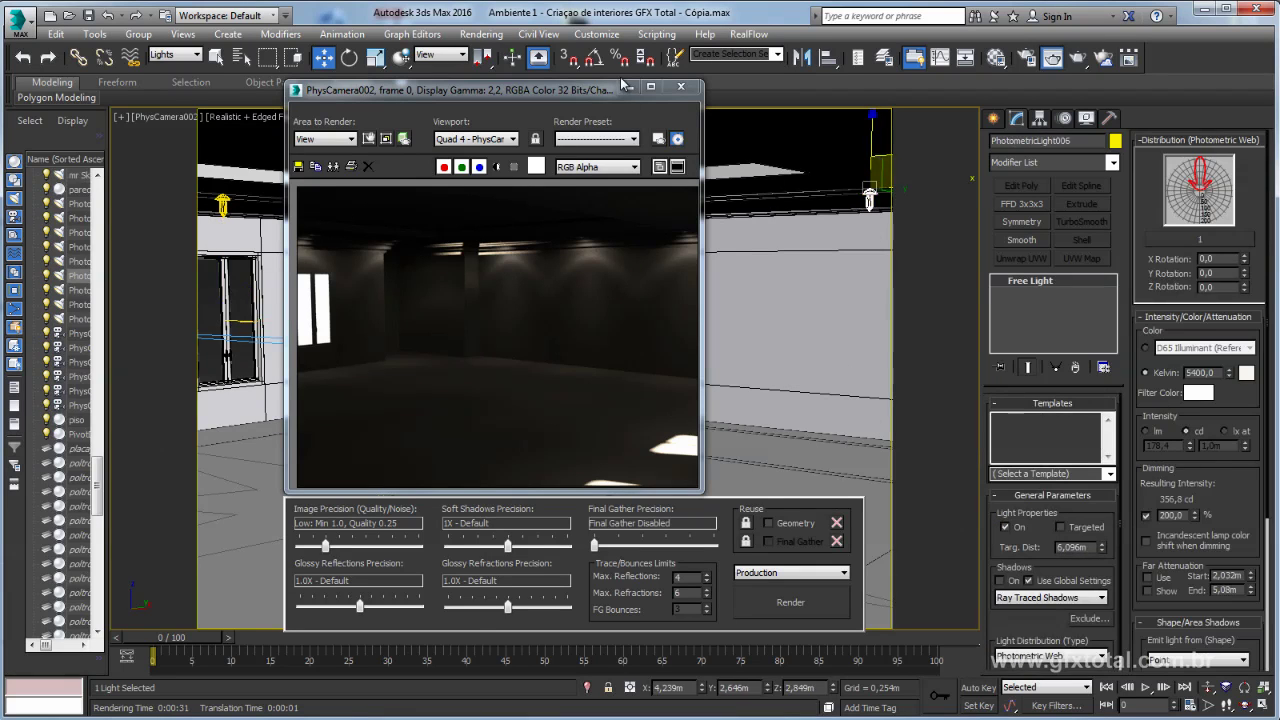
left_click_drag(535, 93, 495, 89)
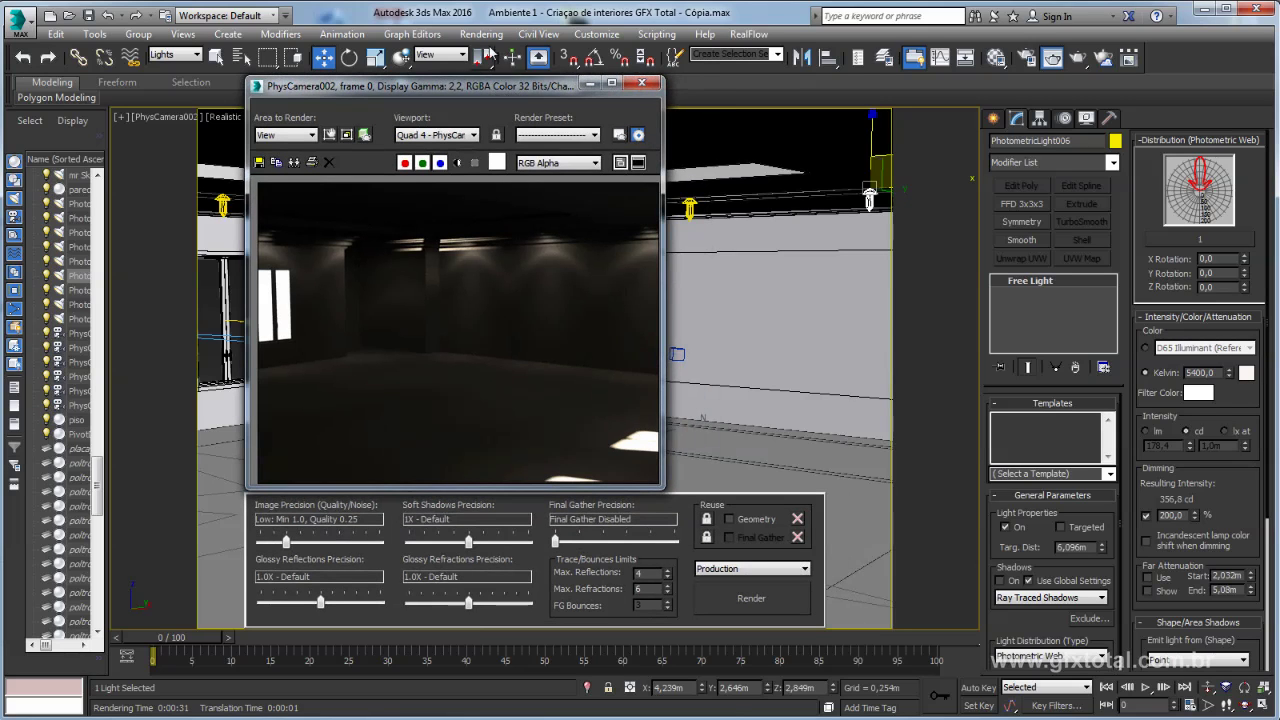
left_click(482, 34)
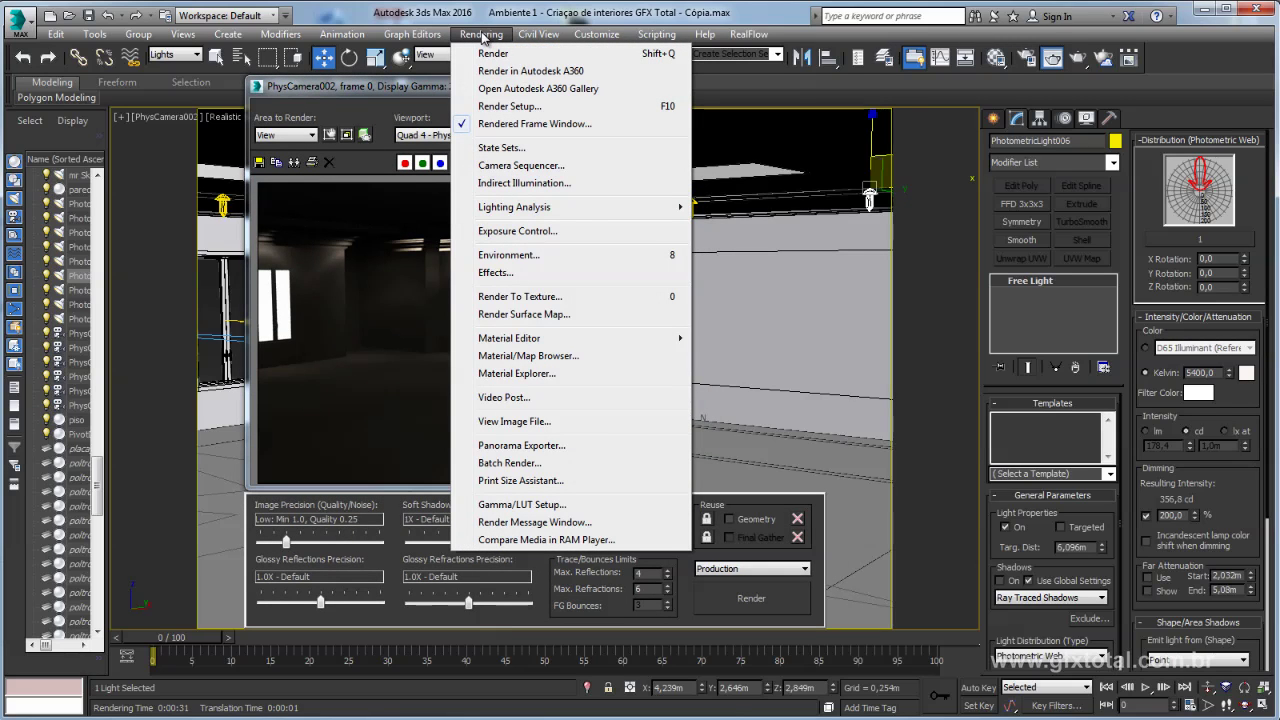
left_click(530, 231)
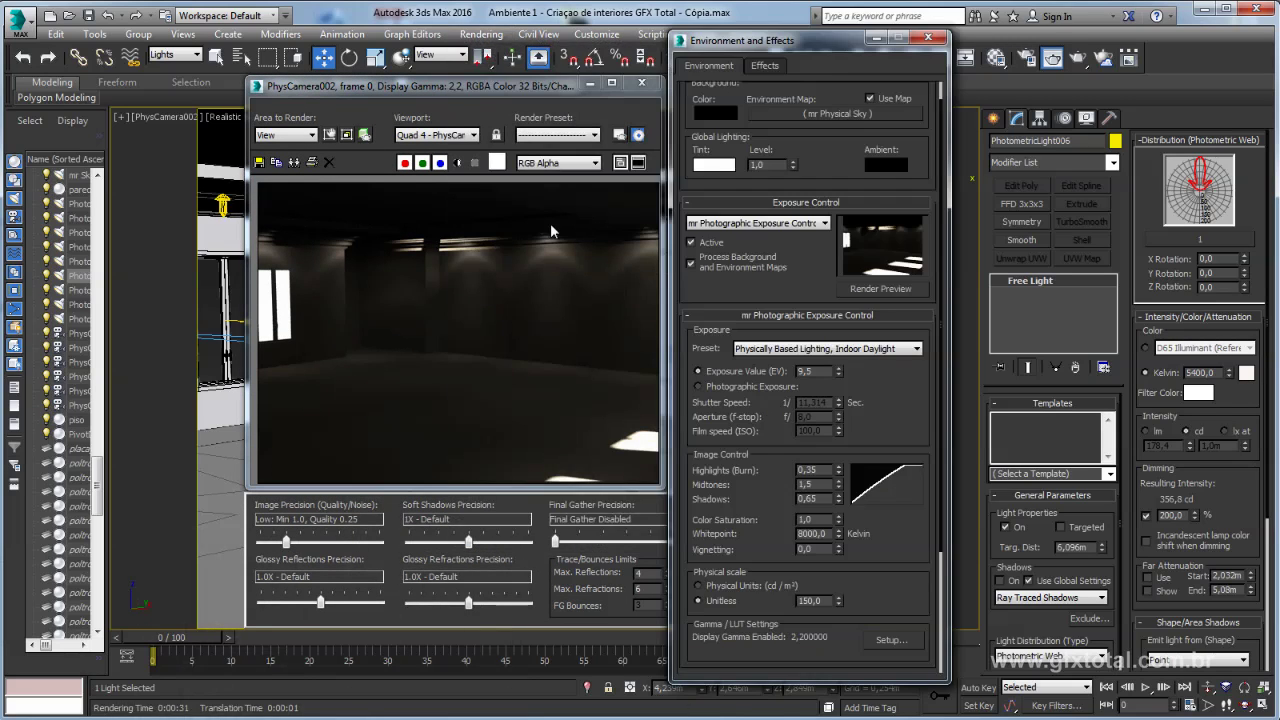
- Refresh the exposure preview, set Exposure Value to 9,0 and Unitless physical scale to 5000
left_click_drag(817, 50, 823, 57)
left_click(853, 272)
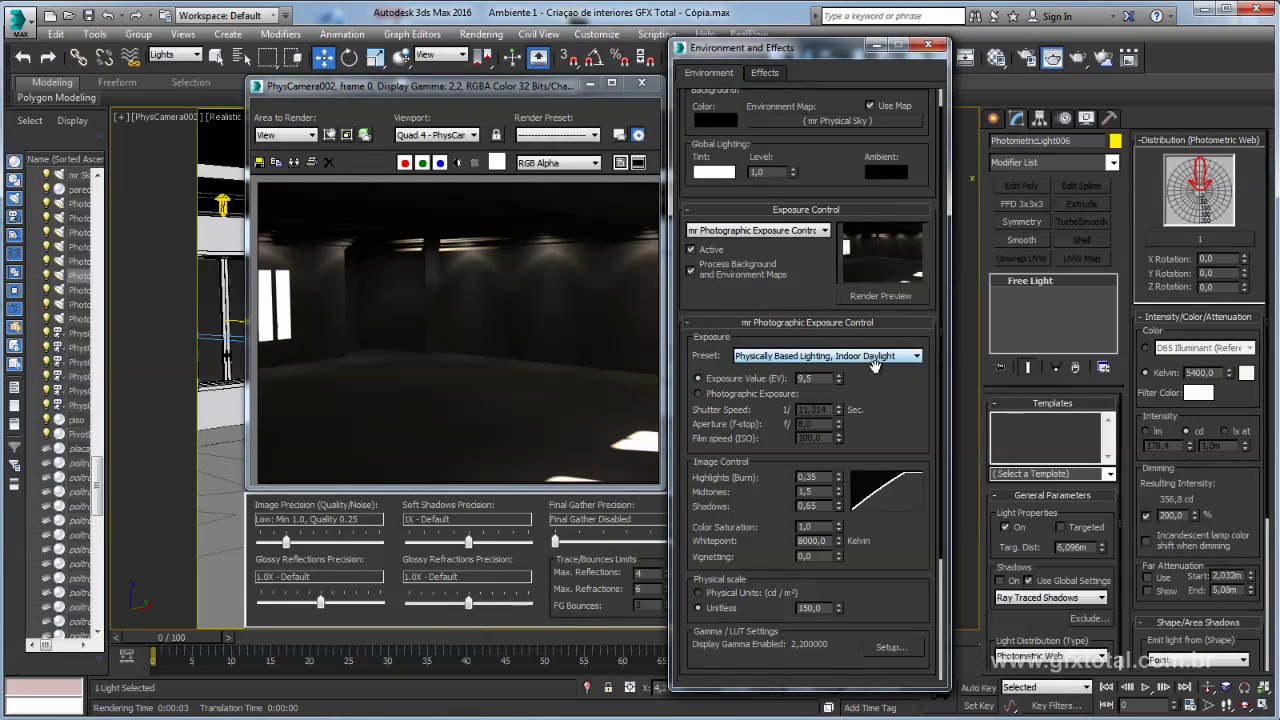
left_click(840, 377)
left_click(838, 384)
left_click(838, 384)
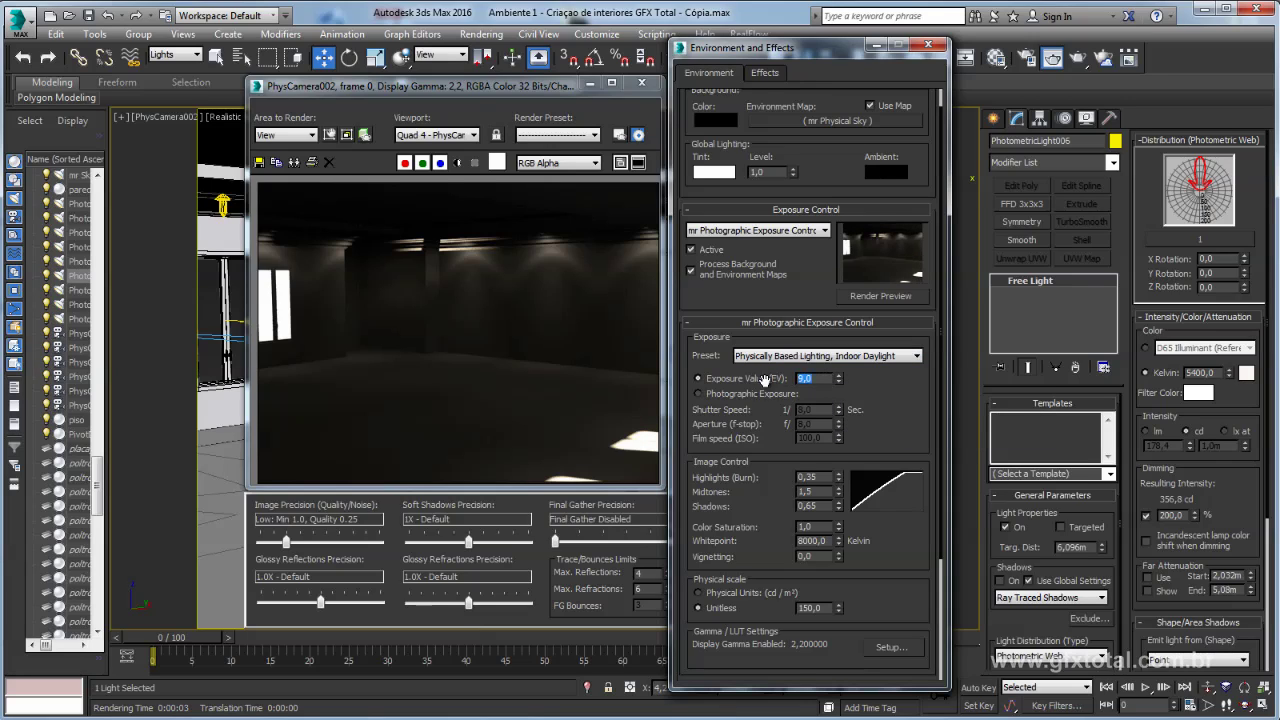
scroll(909, 396, "down", 2)
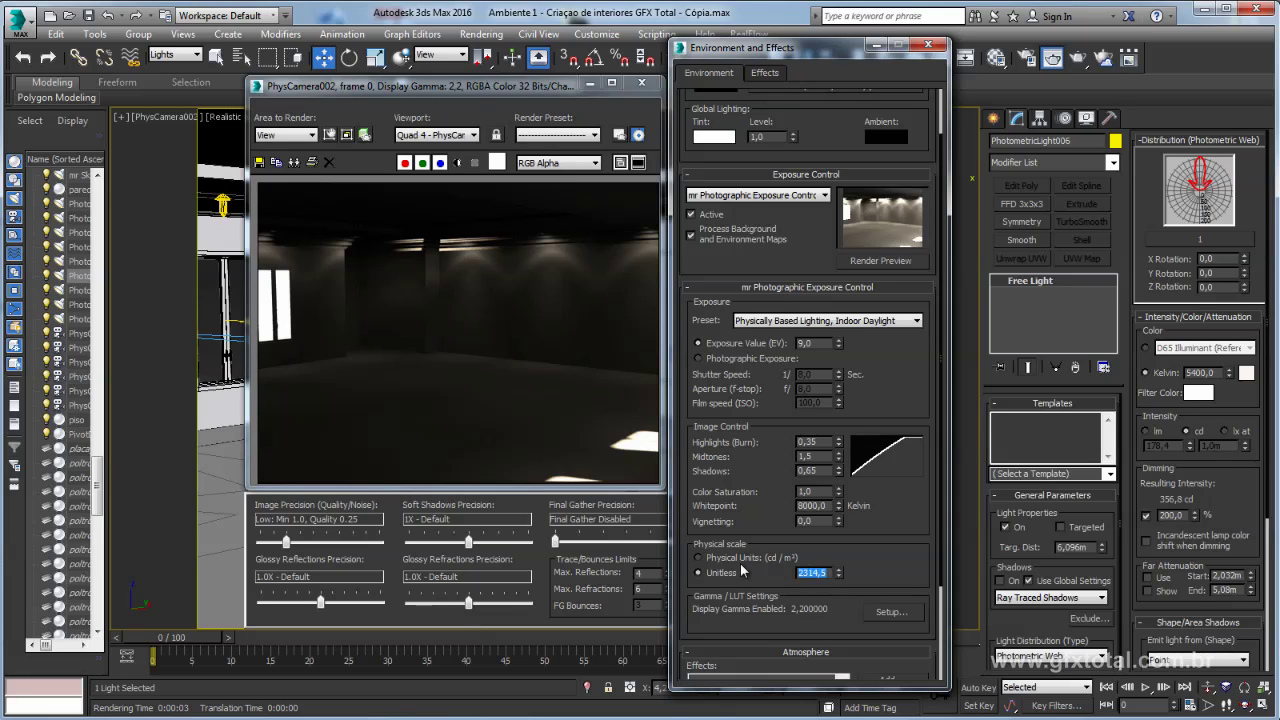
type("000")
key("Return")
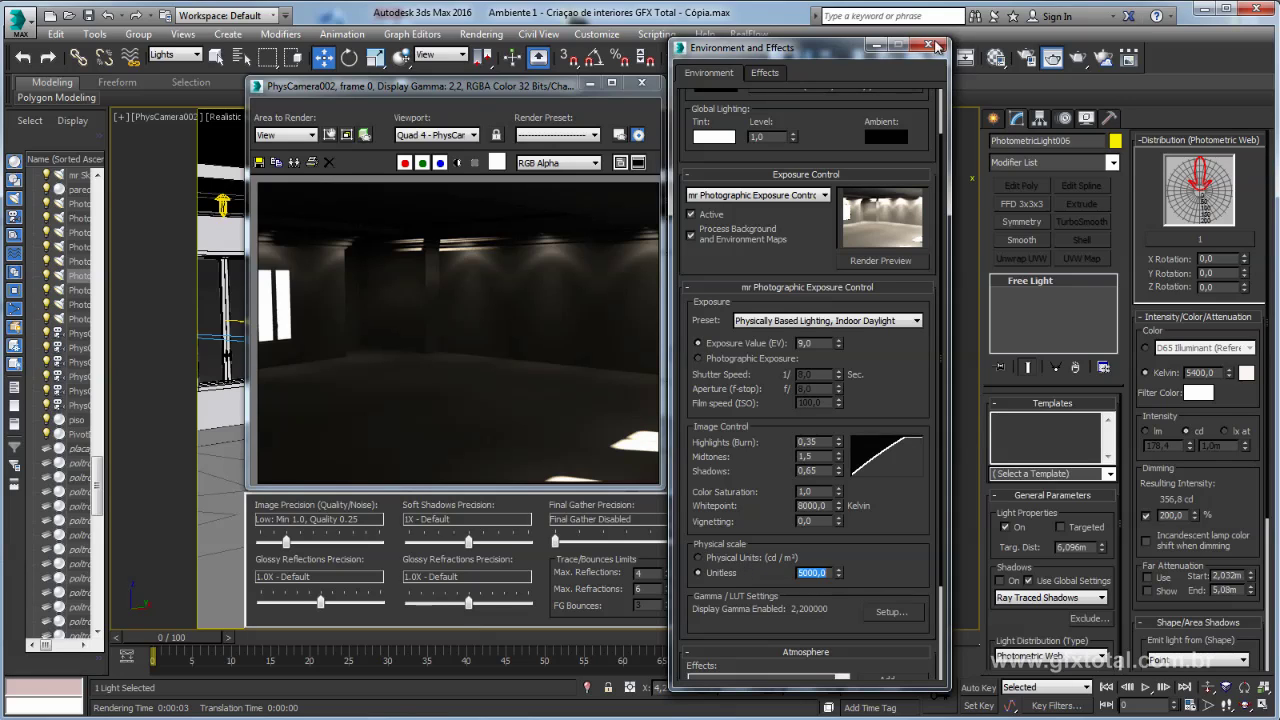
- Lower PhotometricLight005's dimming to 50% and render the room again
left_click(933, 46)
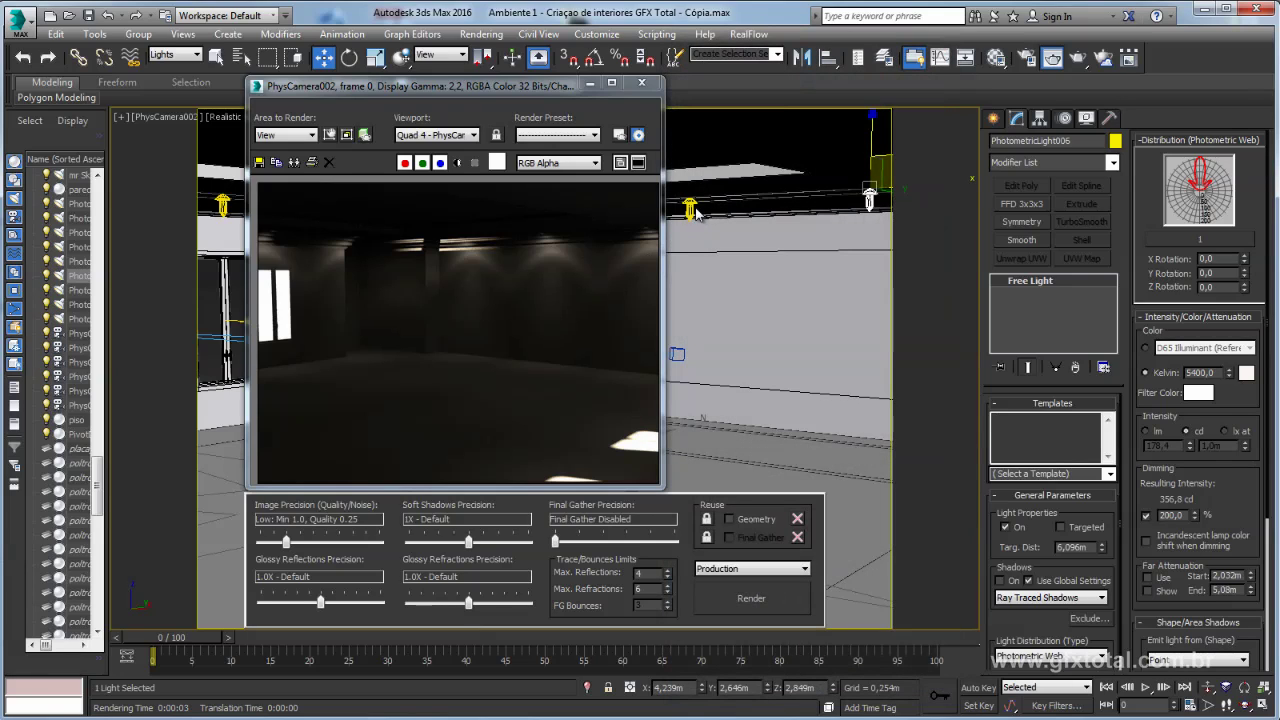
left_click(694, 209)
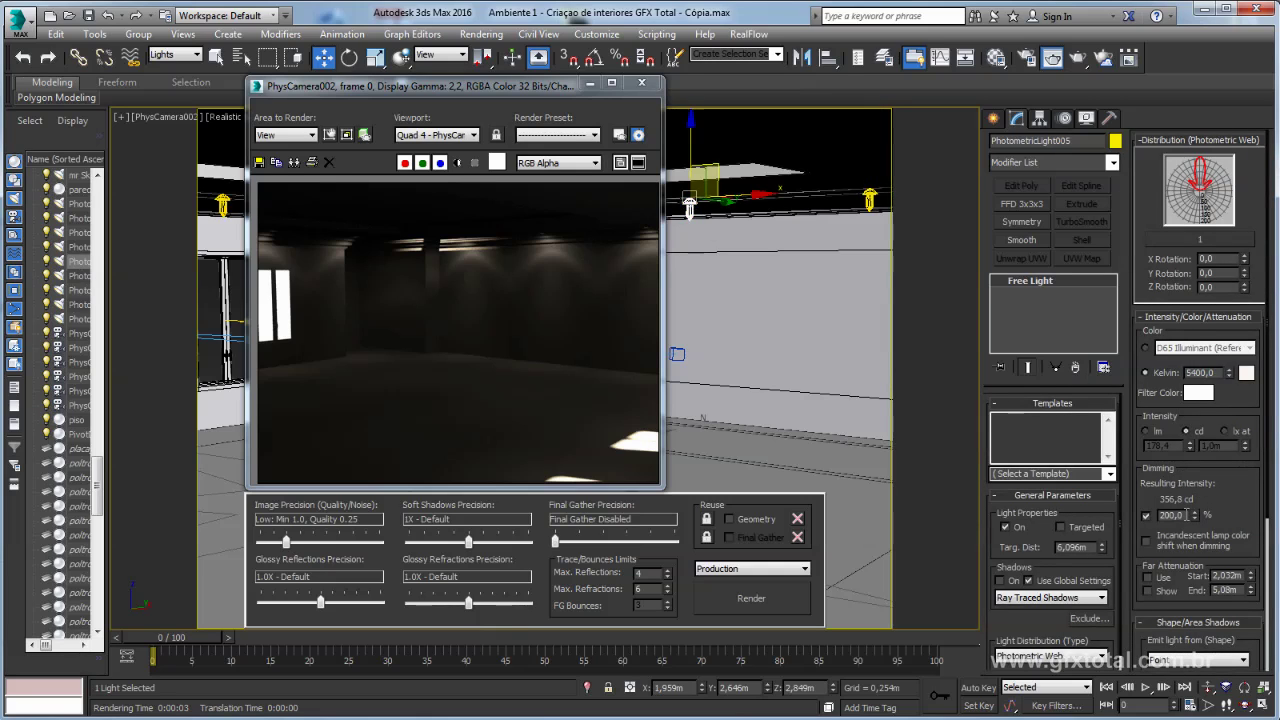
double_click(1187, 515)
type("20")
key("Return")
left_click(752, 598)
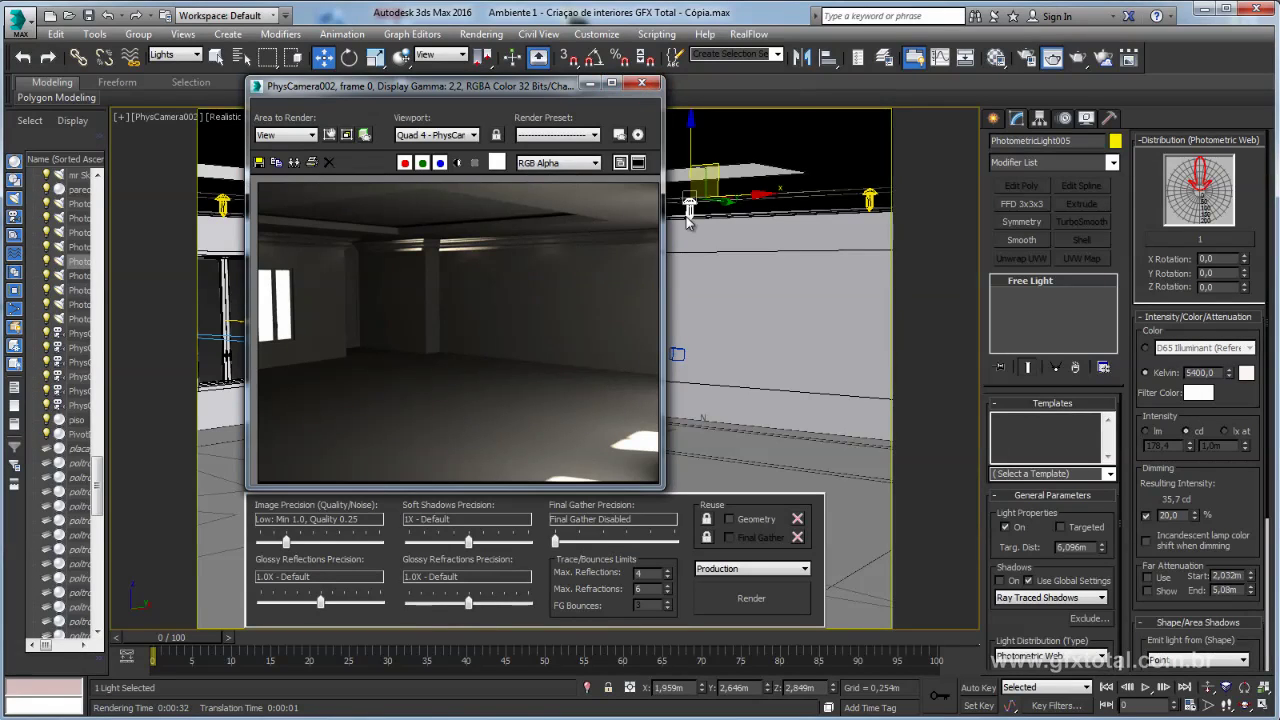
type("50")
key("Return")
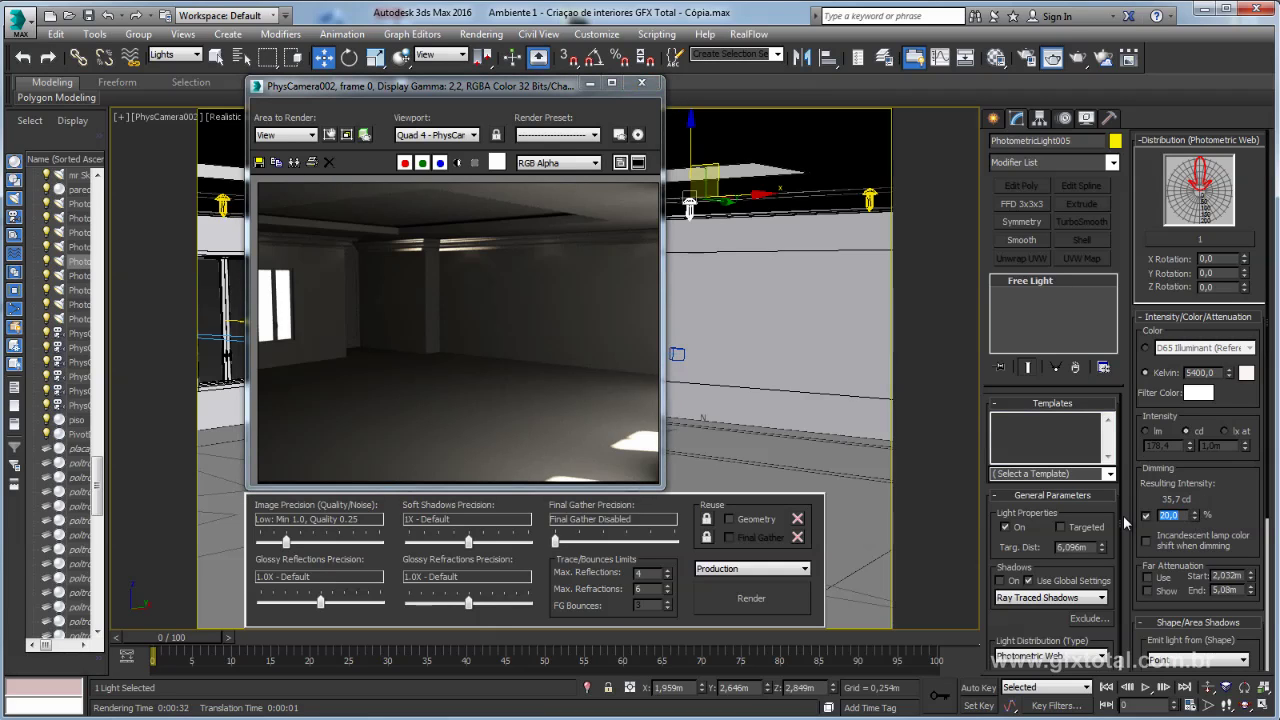
- Mark a render region at the image's upper right and render just that region
left_click(329, 134)
mouse_move(298, 467)
left_mouse_down()
mouse_move(503, 247)
mouse_move(547, 288)
left_mouse_up()
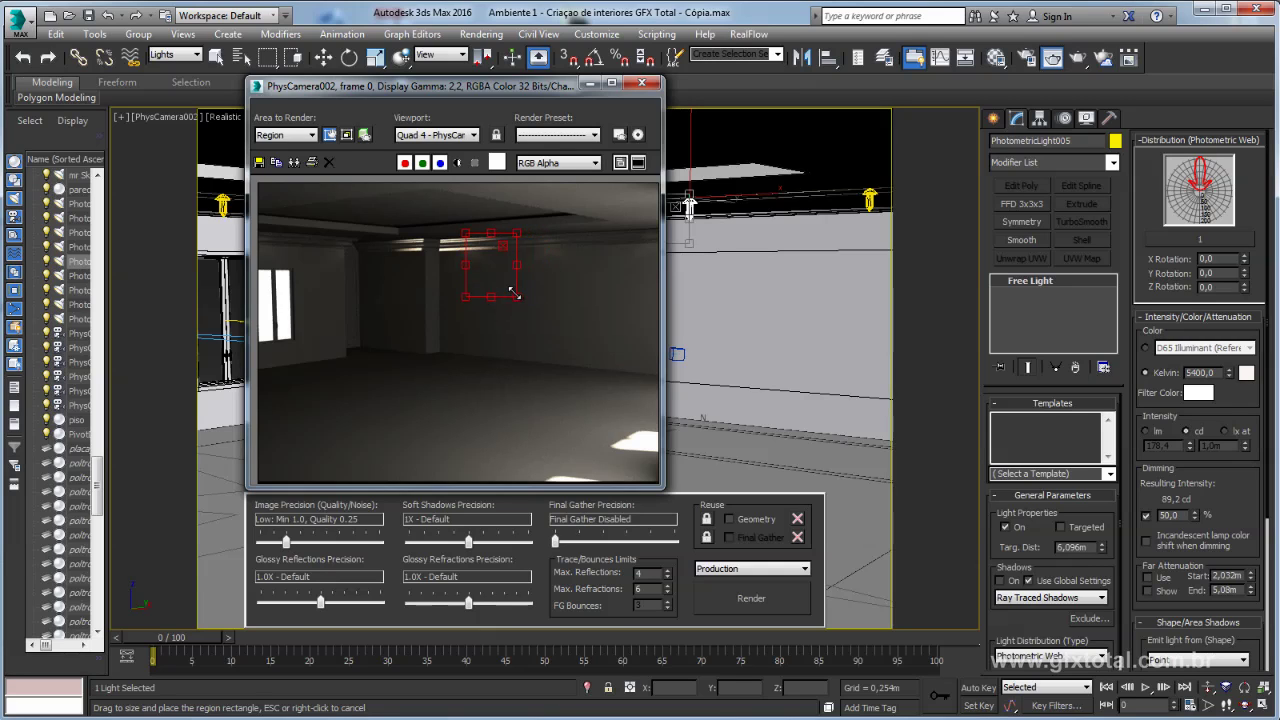
left_click(751, 598)
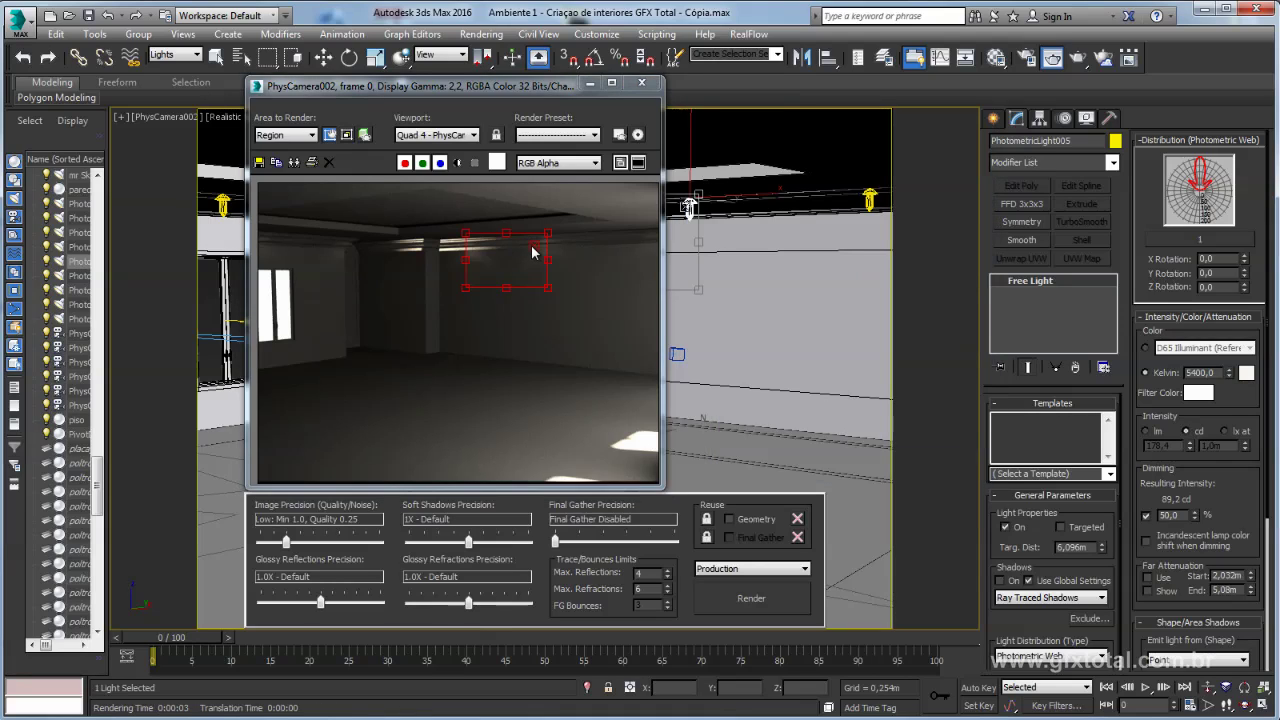
key("w")
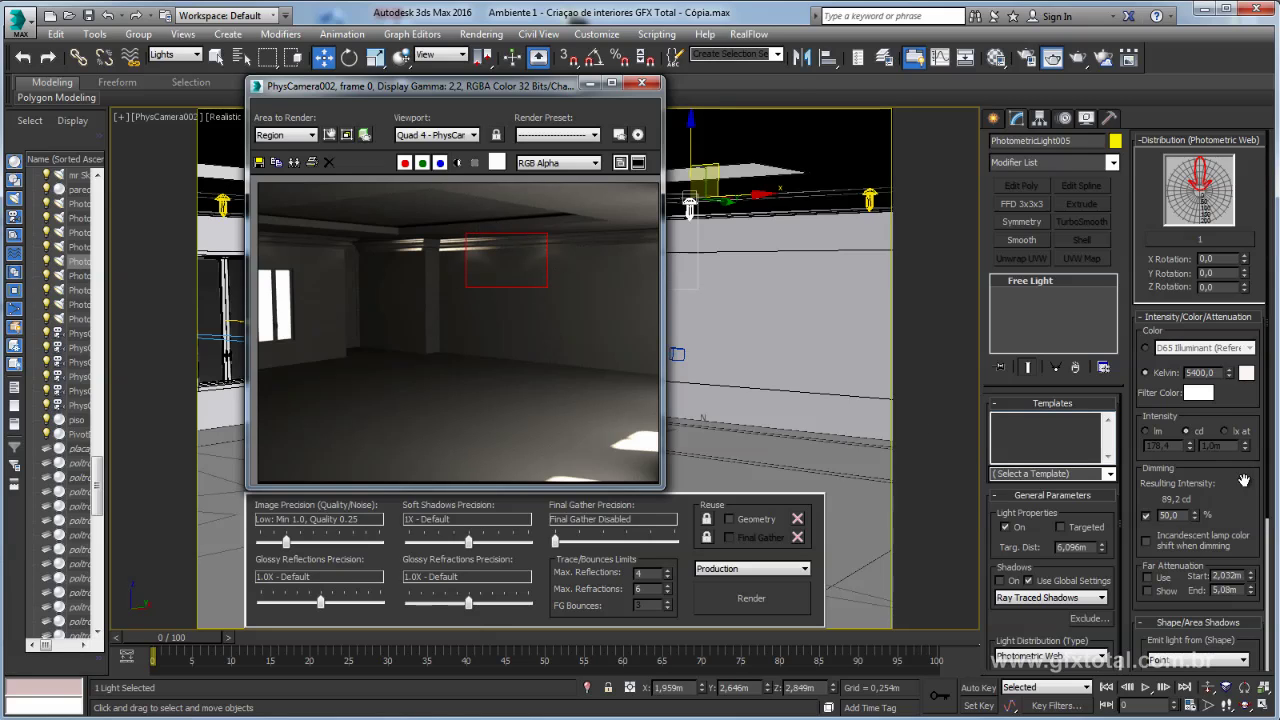
- Restore the light's dimming to 100% (178,4 cd), re-render the region, and close the window
left_click_drag(1182, 517, 1121, 523)
type("100")
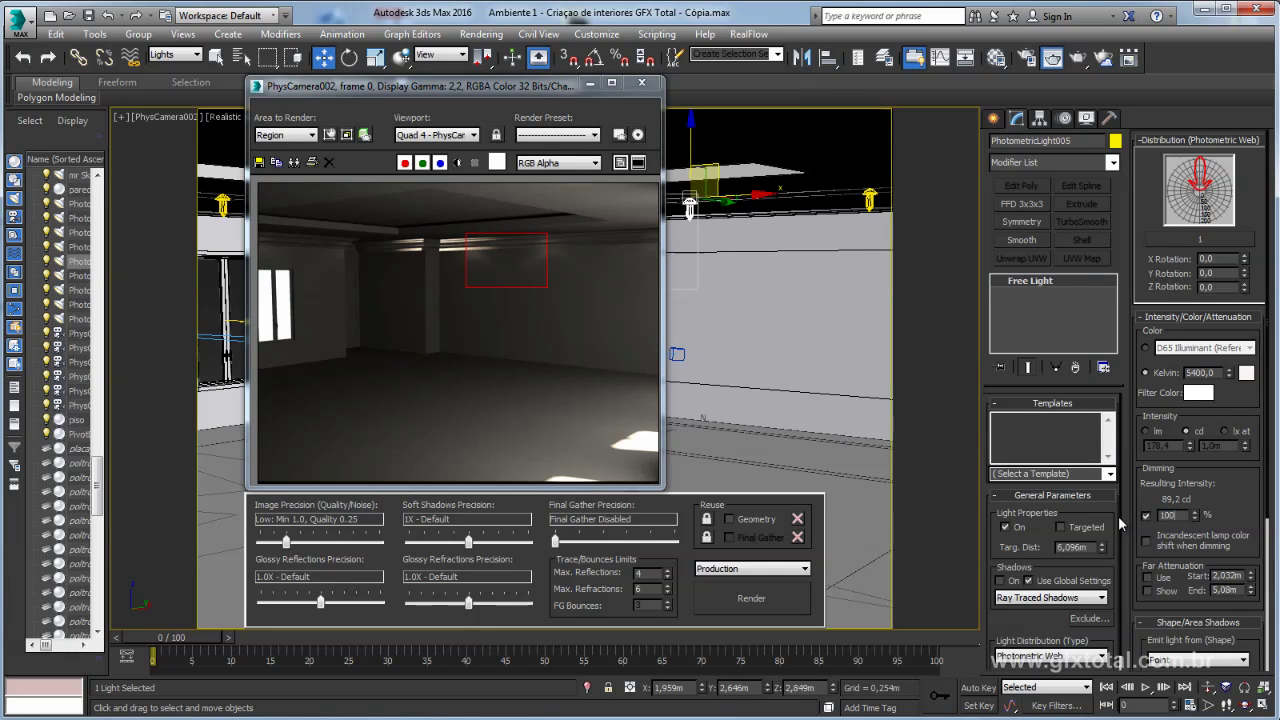
key("Return")
left_click(751, 598)
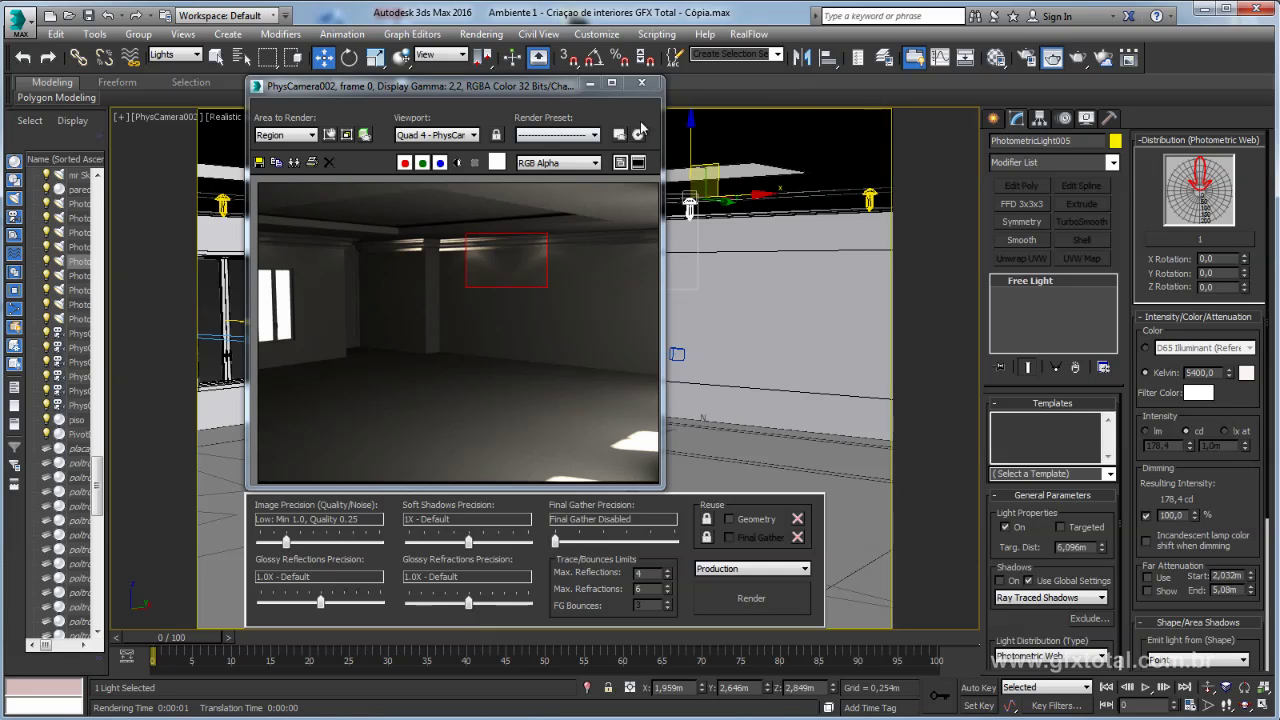
left_click(643, 84)
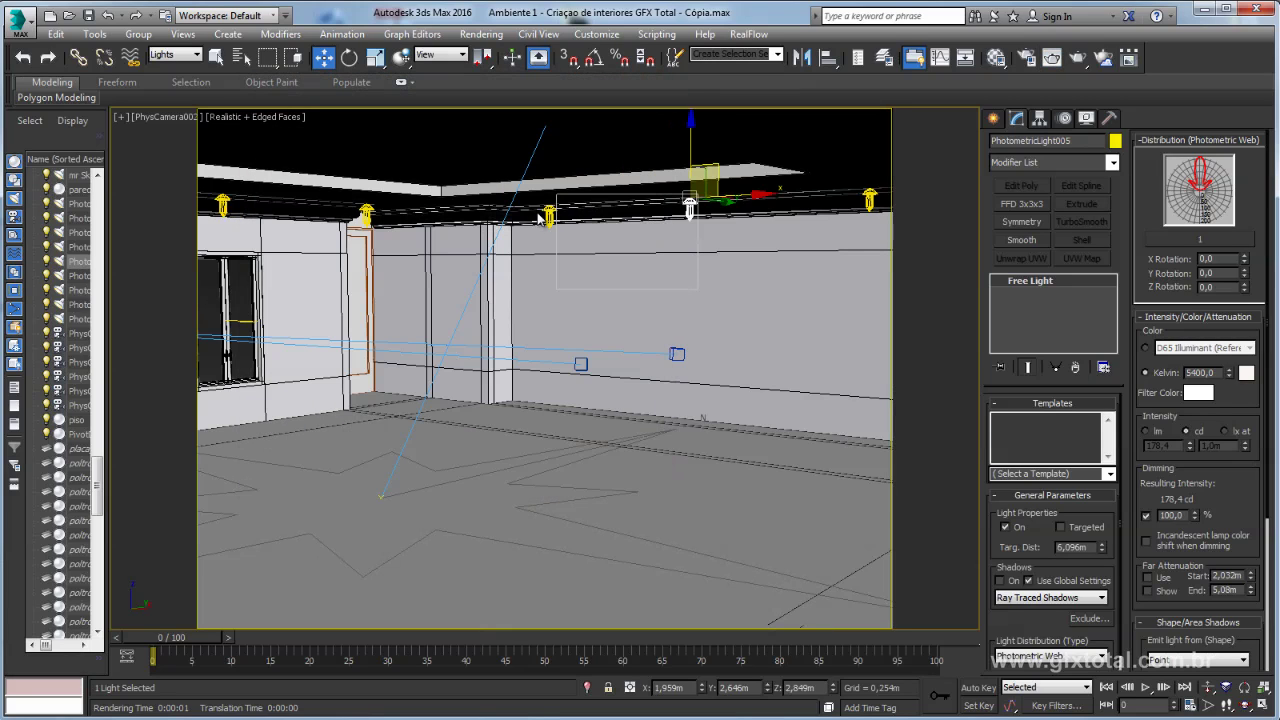
- Deselect the light and change the Area to Render option in the frame window
left_click(525, 214)
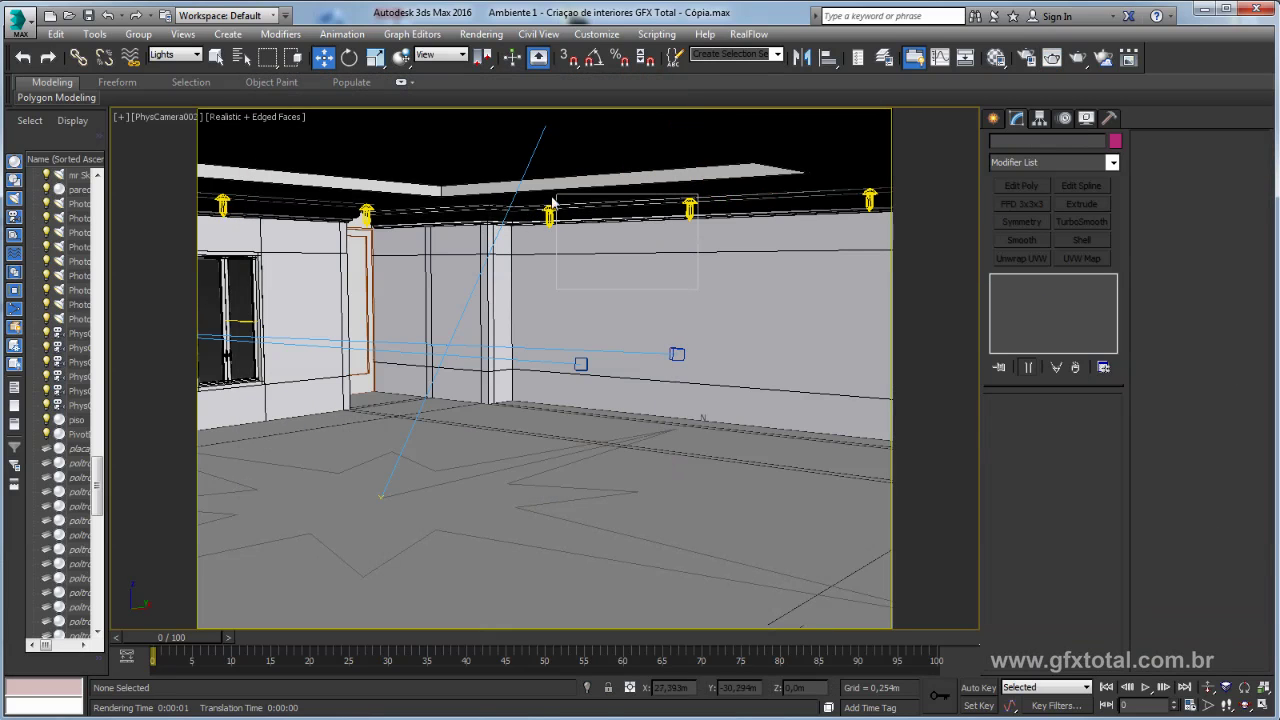
left_click(1053, 58)
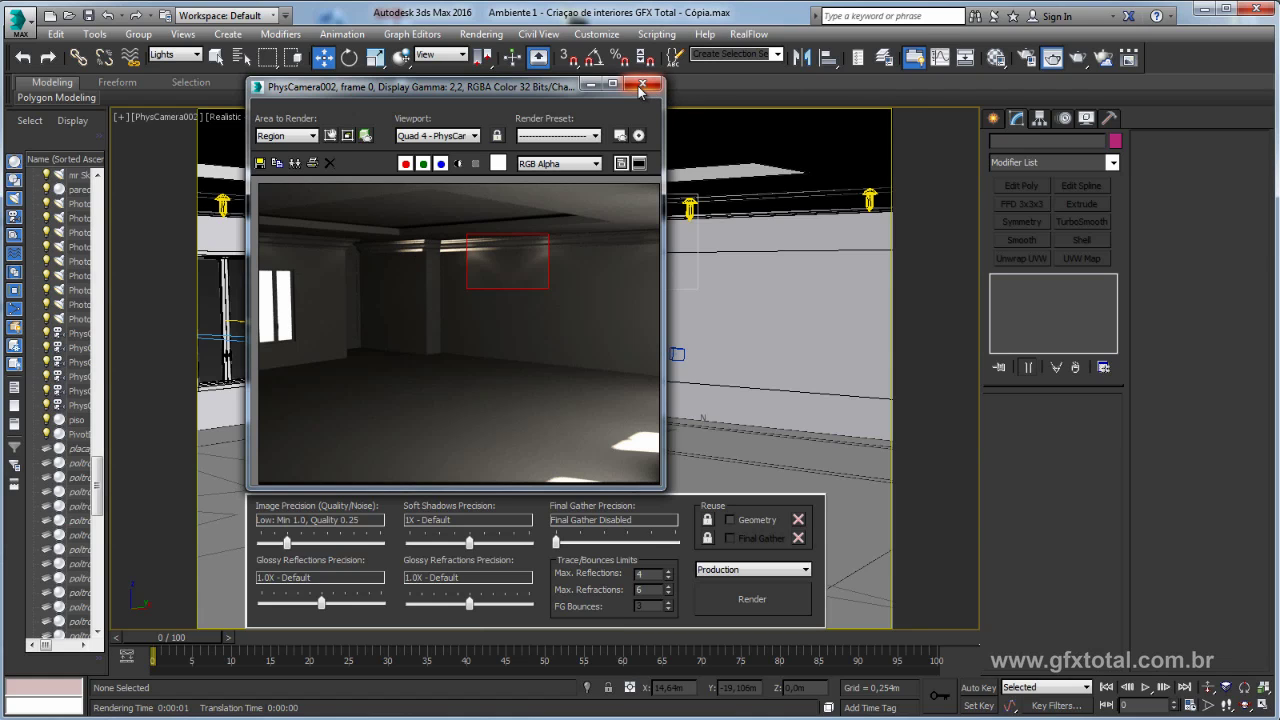
left_click(295, 138)
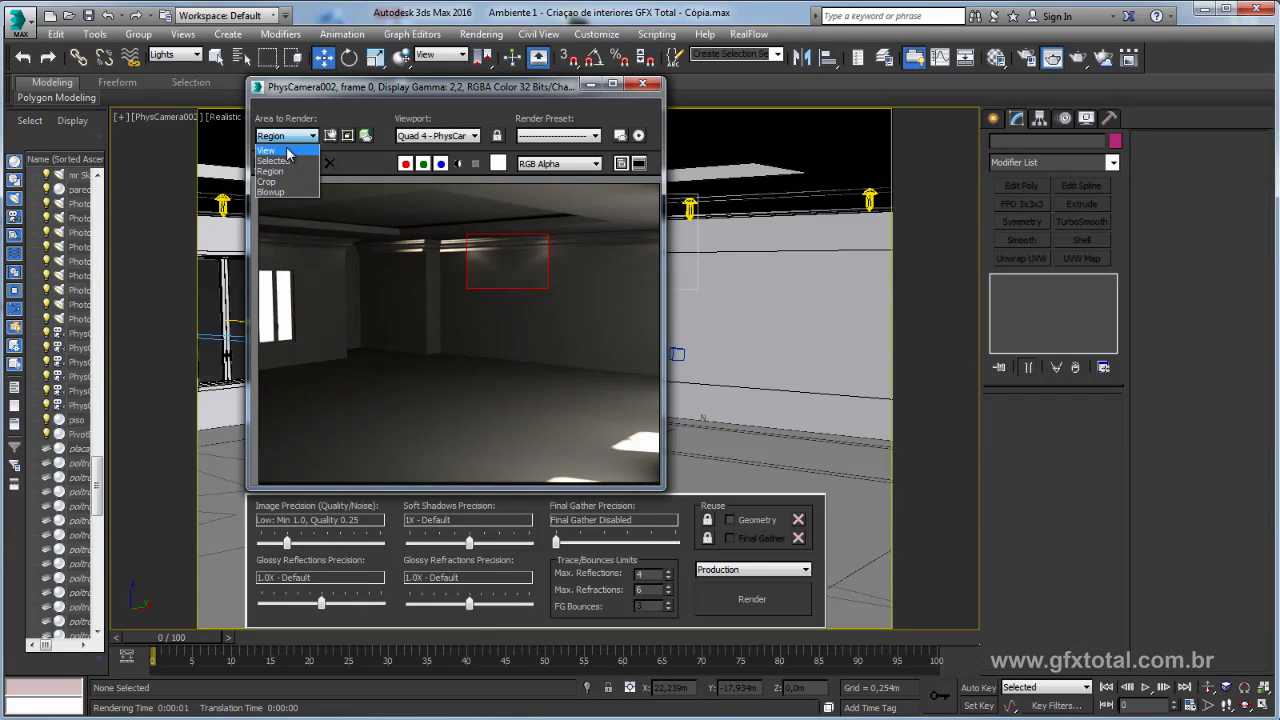
left_click(280, 148)
left_click(643, 84)
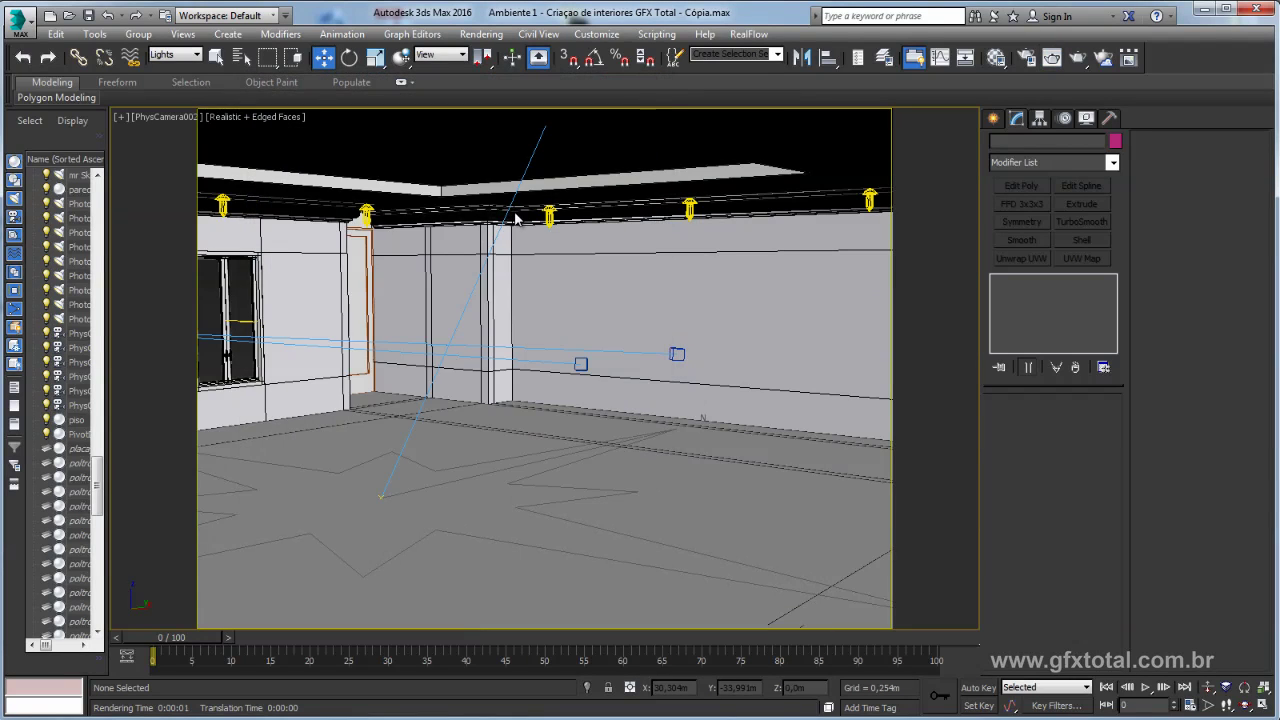
- Set the Selection Filter to Geometry, select the gesso ceiling molding, and isolate it
left_click(190, 55)
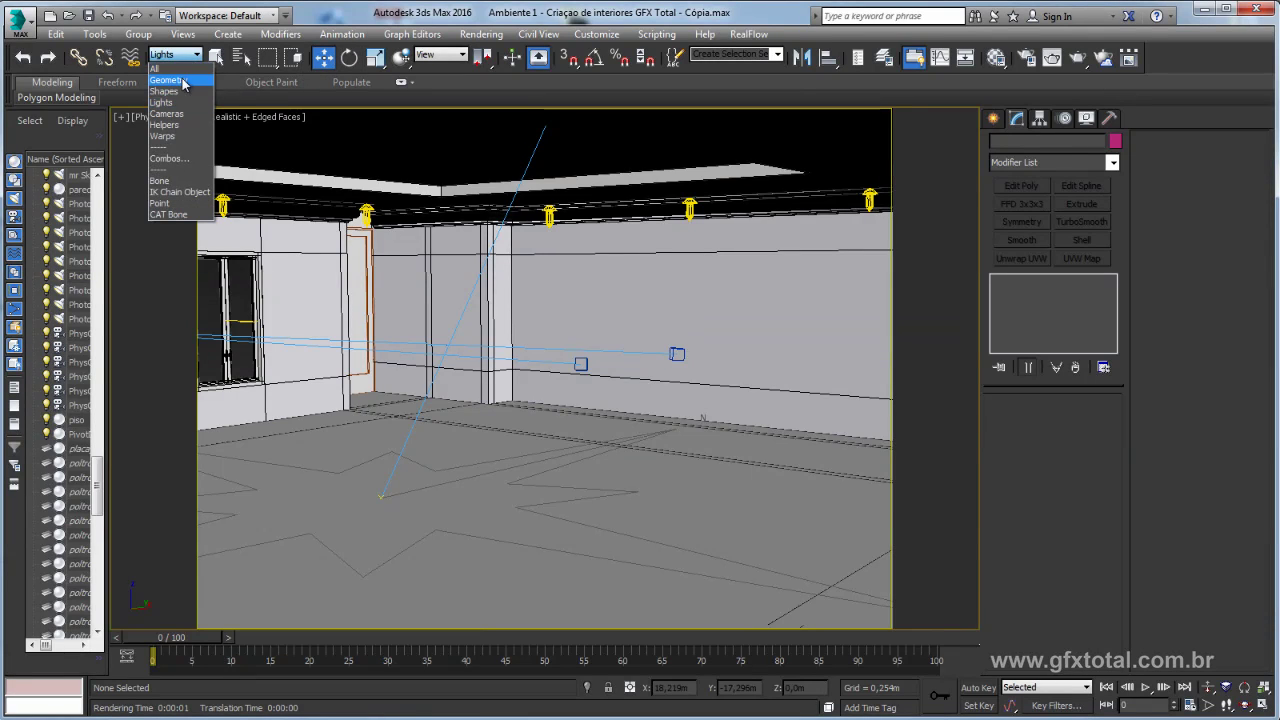
left_click(184, 80)
left_click(486, 211)
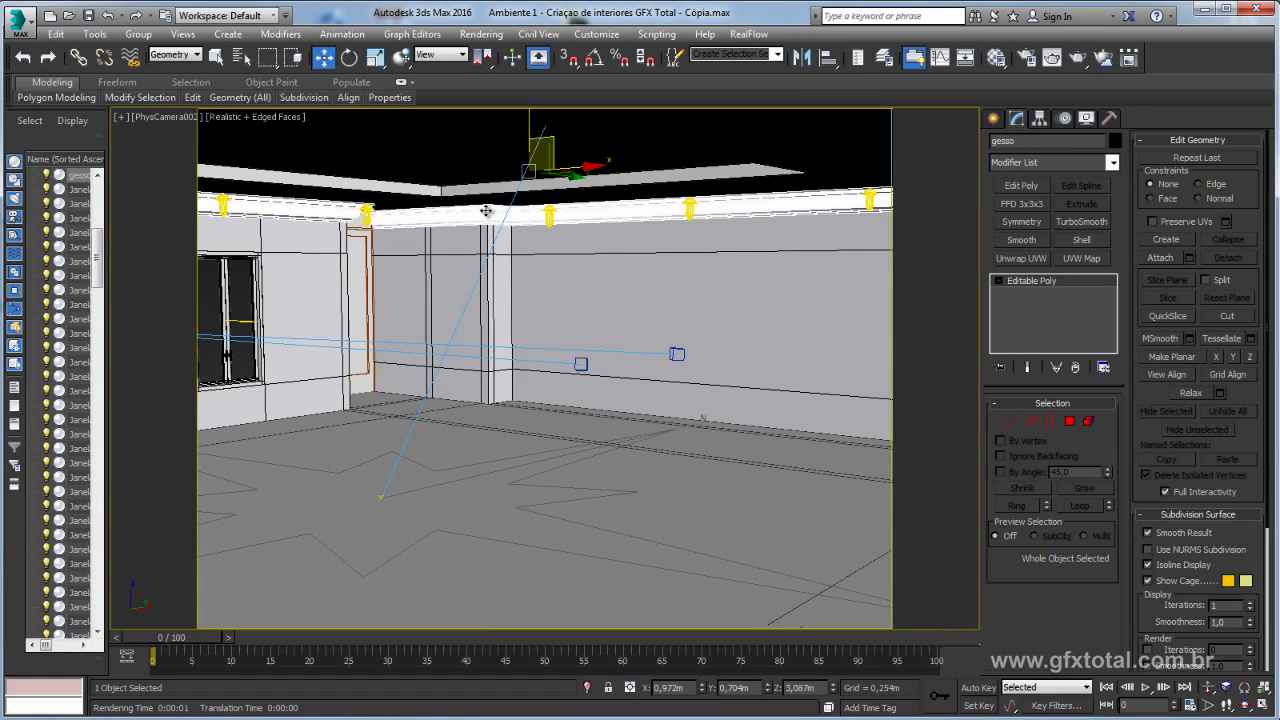
left_click(588, 687)
- Frame the gesso molding in perspective and delete a broken segment of its polygons
key("p")
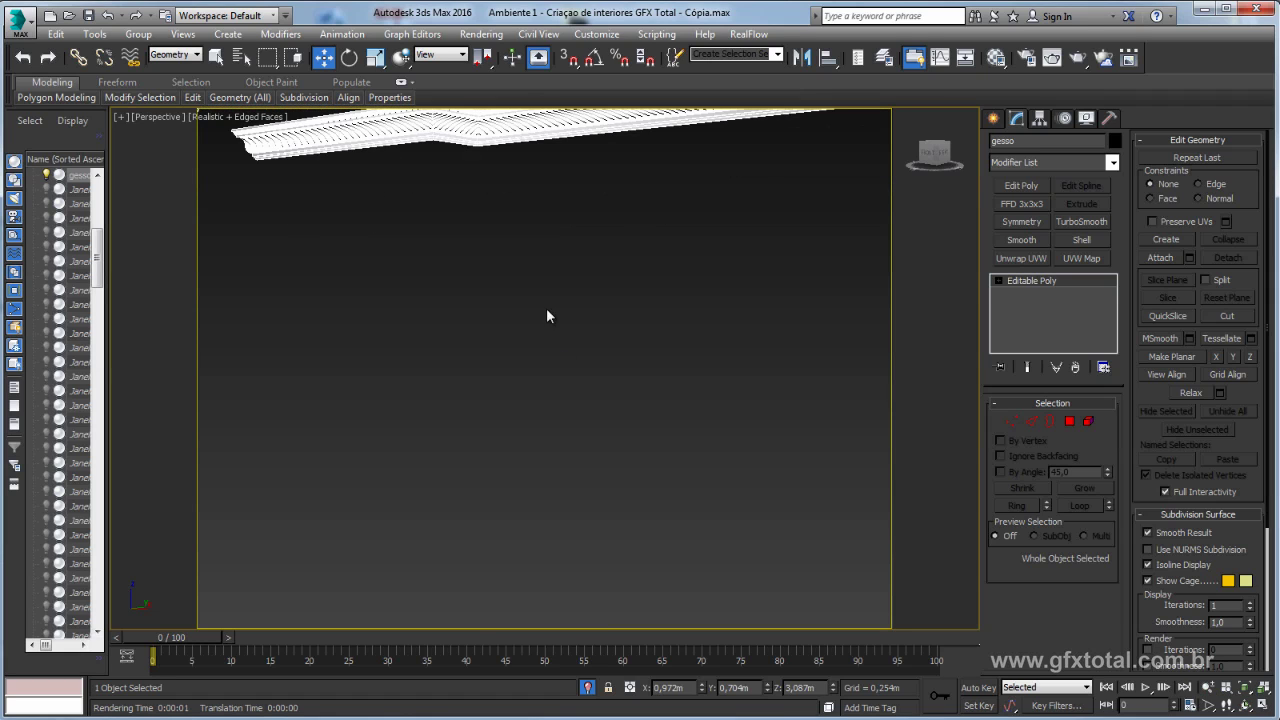
key("z")
left_click(518, 285)
scroll(540, 330, "up", 5)
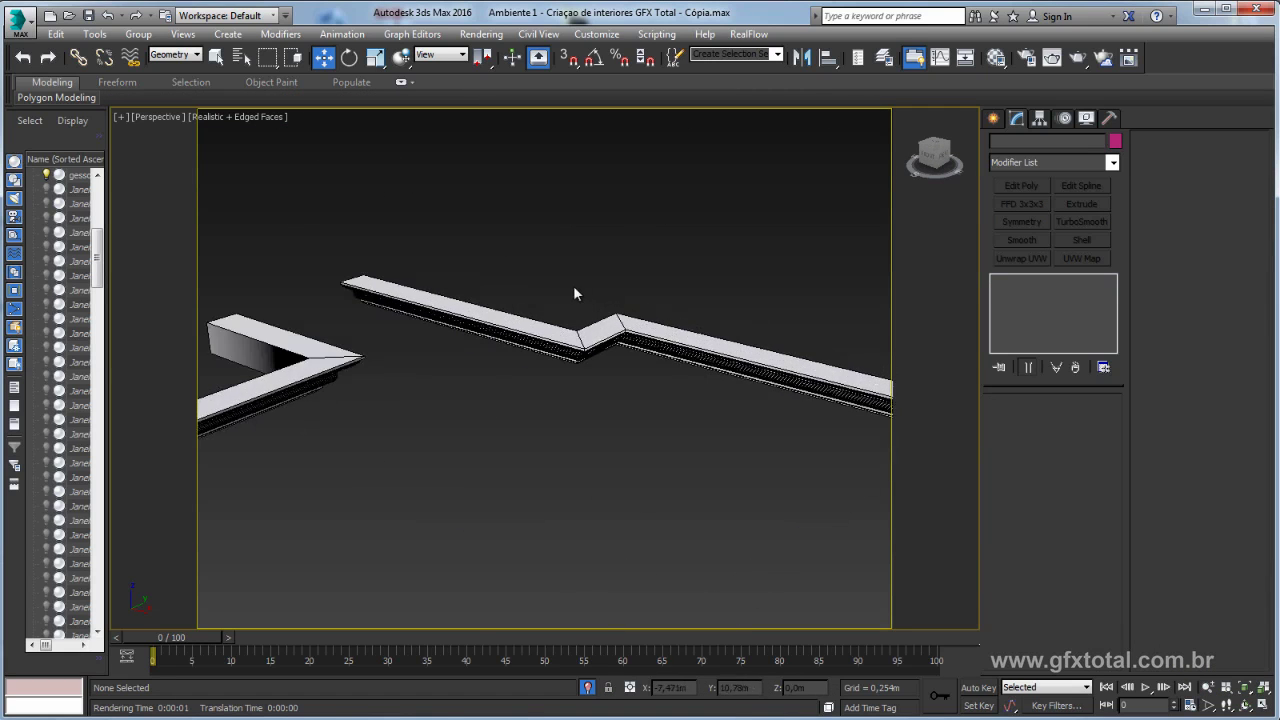
scroll(598, 365, "up", 2)
left_click(585, 340)
key("z")
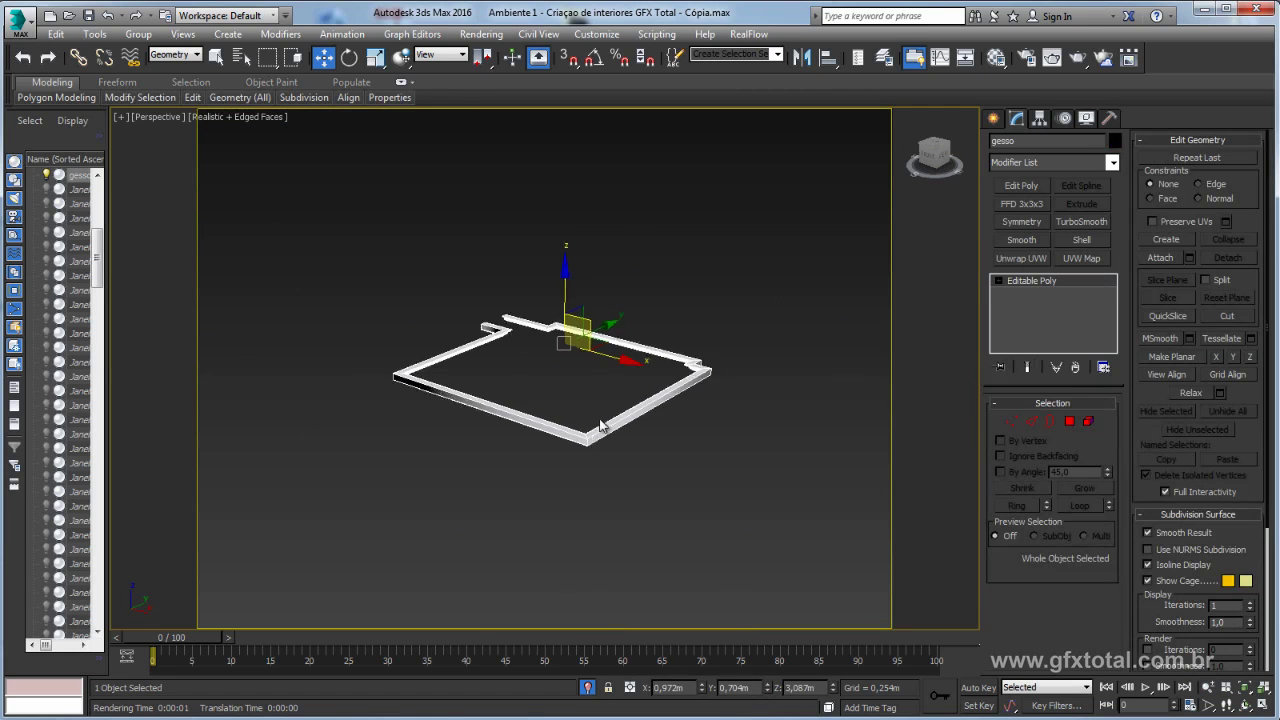
middle_click_drag(581, 389, 700, 470, "alt")
scroll(743, 512, "up", 5)
mouse_move(743, 512)
middle_mouse_down("alt")
mouse_move(789, 500)
mouse_move(771, 429)
mouse_move(631, 357)
mouse_move(674, 412)
mouse_move(694, 215)
middle_mouse_up("alt")
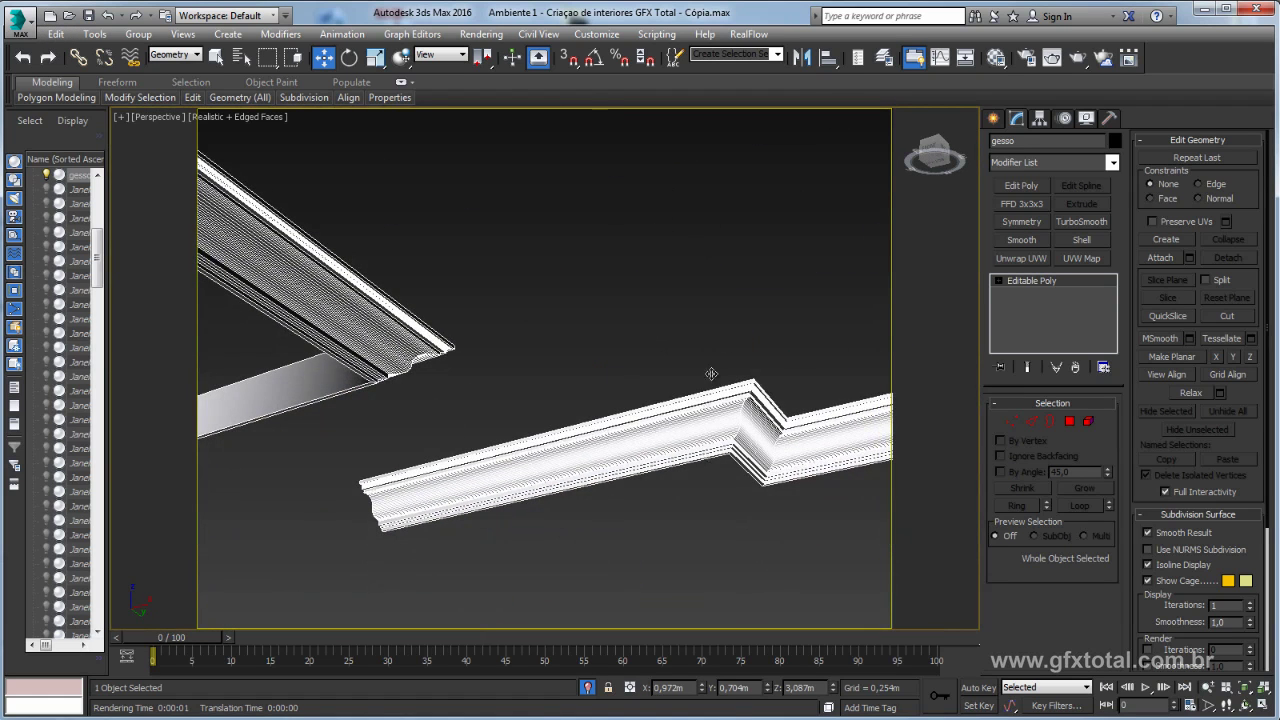
left_click(1069, 422)
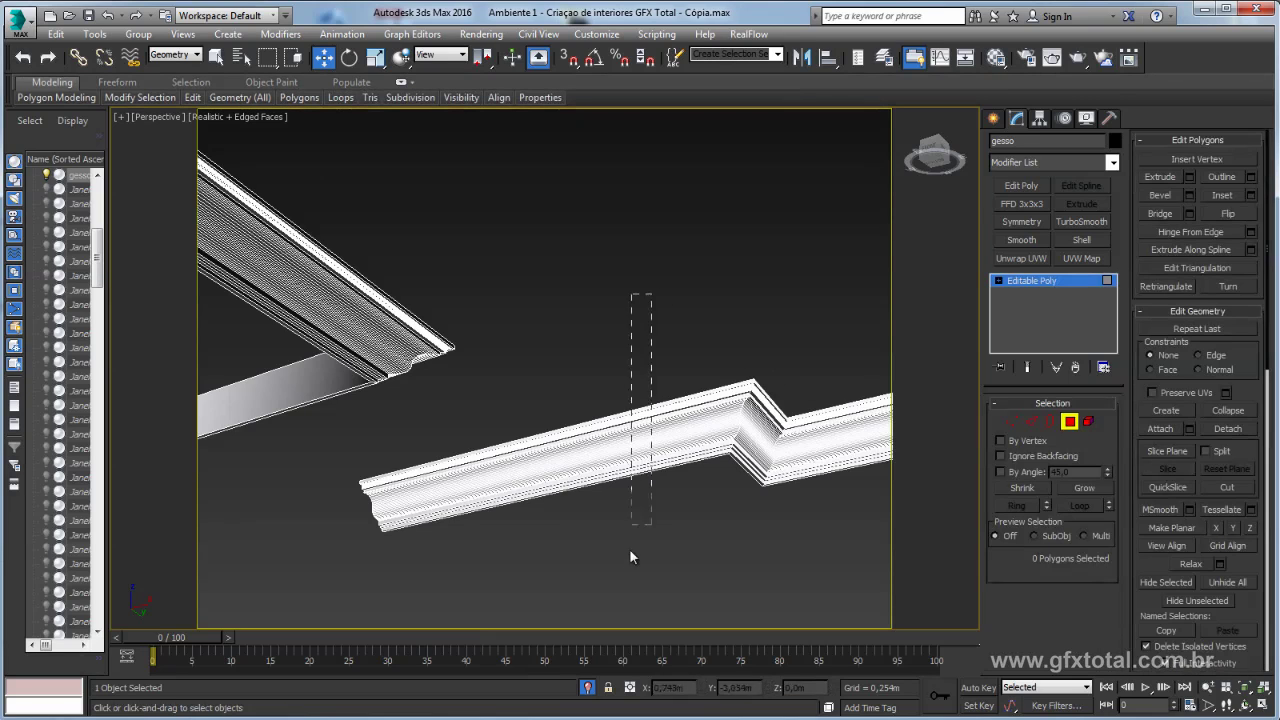
left_click_drag(661, 287, 628, 553)
key("Delete")
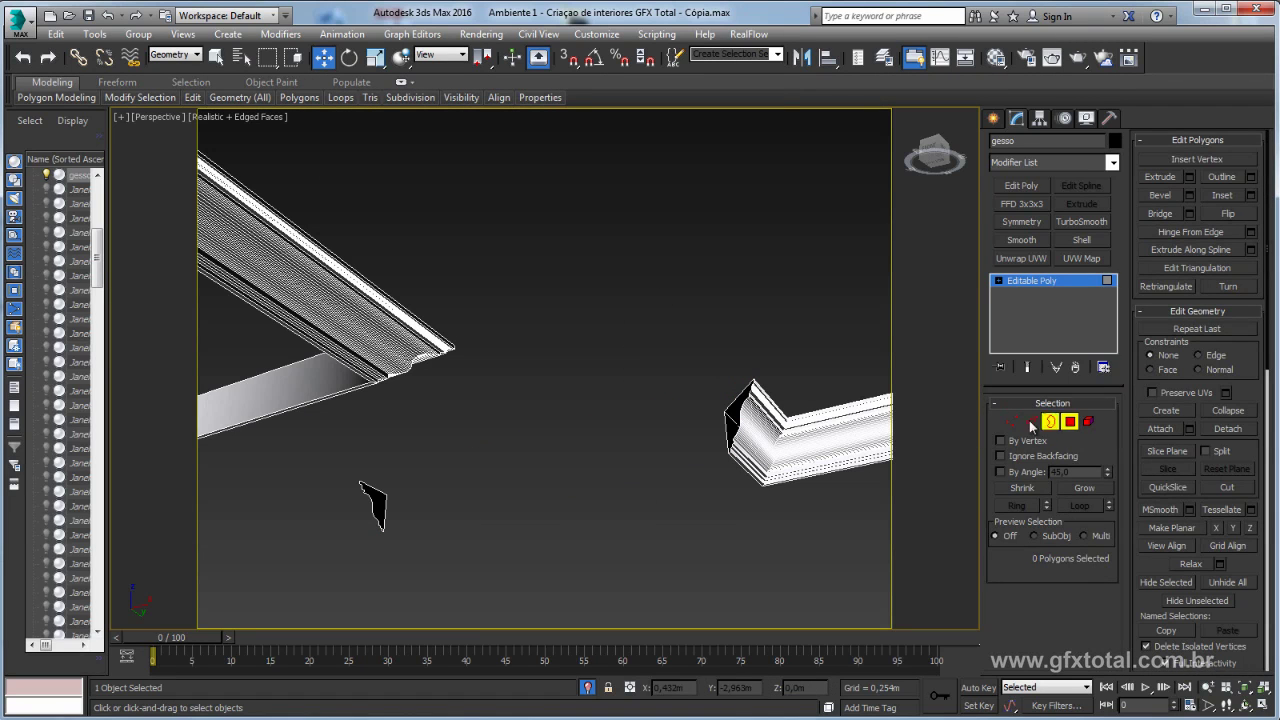
- Bridge the open borders on both sides of the gap with new geometry
left_click(1049, 421)
left_click_drag(651, 337, 760, 455)
mouse_move(748, 410)
left_mouse_down("shift")
mouse_move(551, 451)
mouse_move(397, 505)
left_mouse_up("shift")
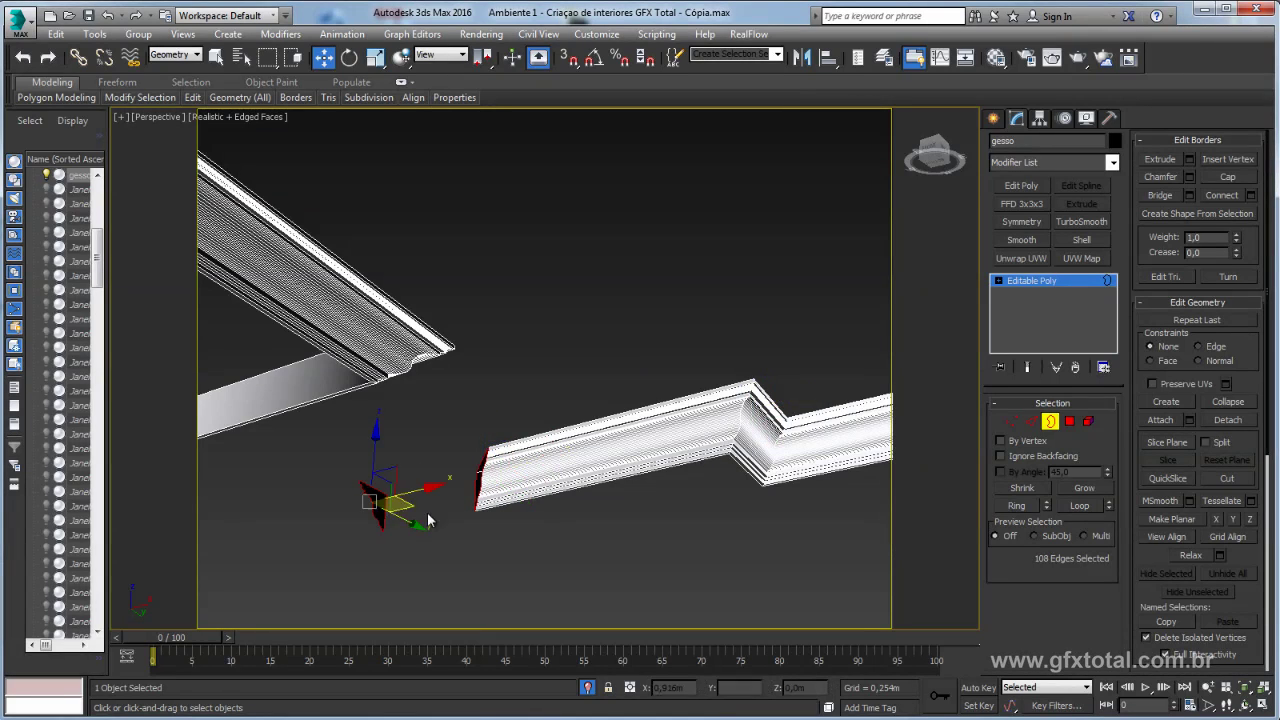
left_click(1160, 195)
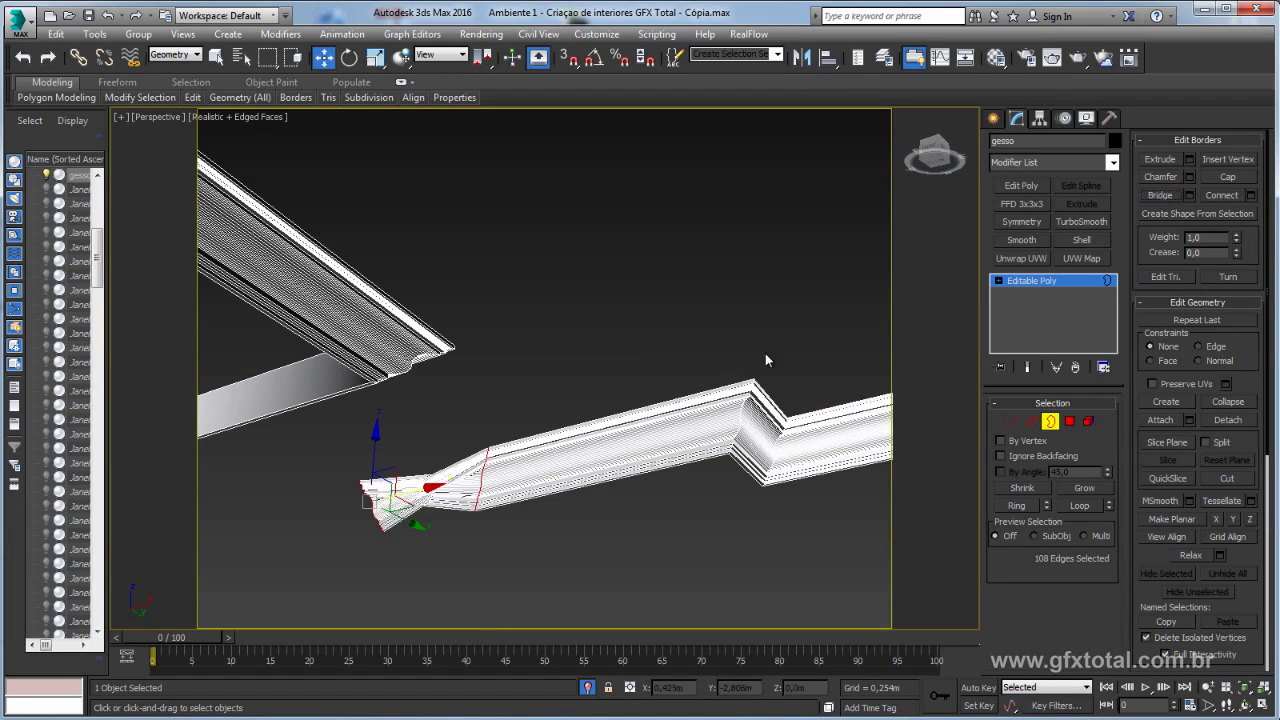
- Select the molding's end border, scale it into a flat cut, and slide it left
mouse_move(765, 353)
middle_mouse_down("alt")
mouse_move(587, 376)
mouse_move(555, 409)
middle_mouse_up("alt")
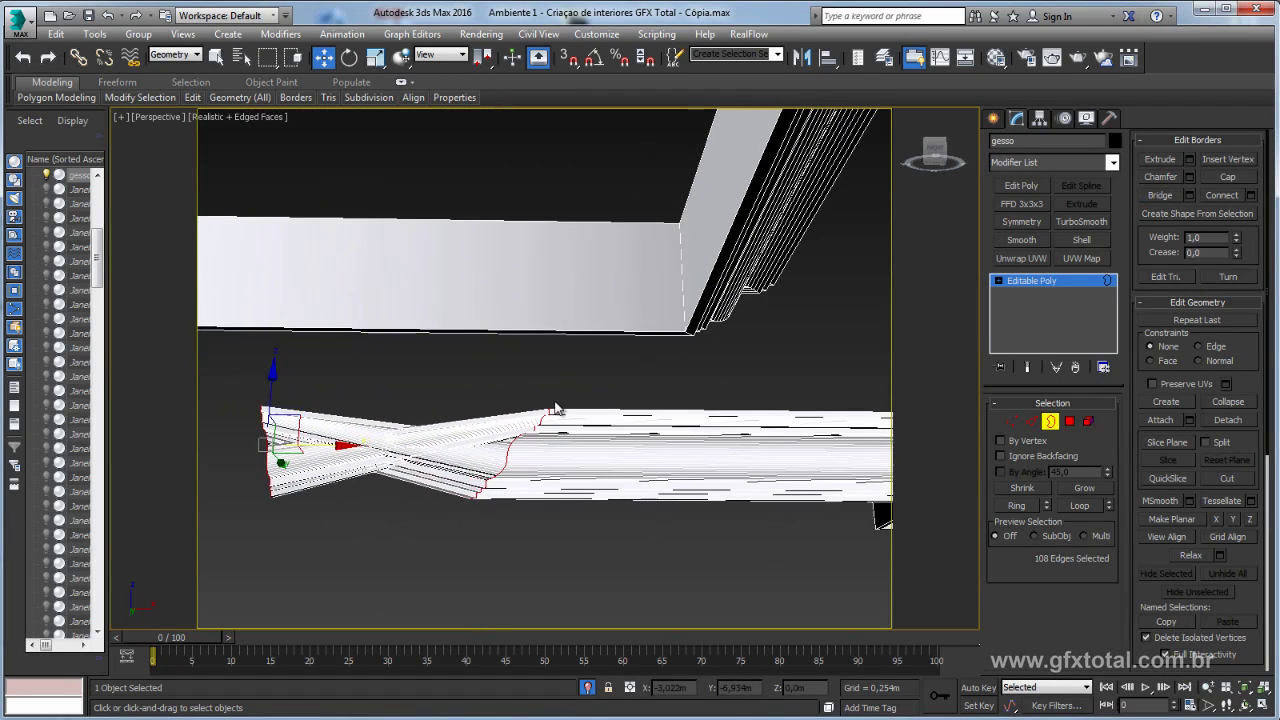
mouse_move(363, 483)
middle_mouse_down("alt")
mouse_move(423, 503)
mouse_move(371, 531)
mouse_move(315, 484)
mouse_move(418, 442)
middle_mouse_up("alt")
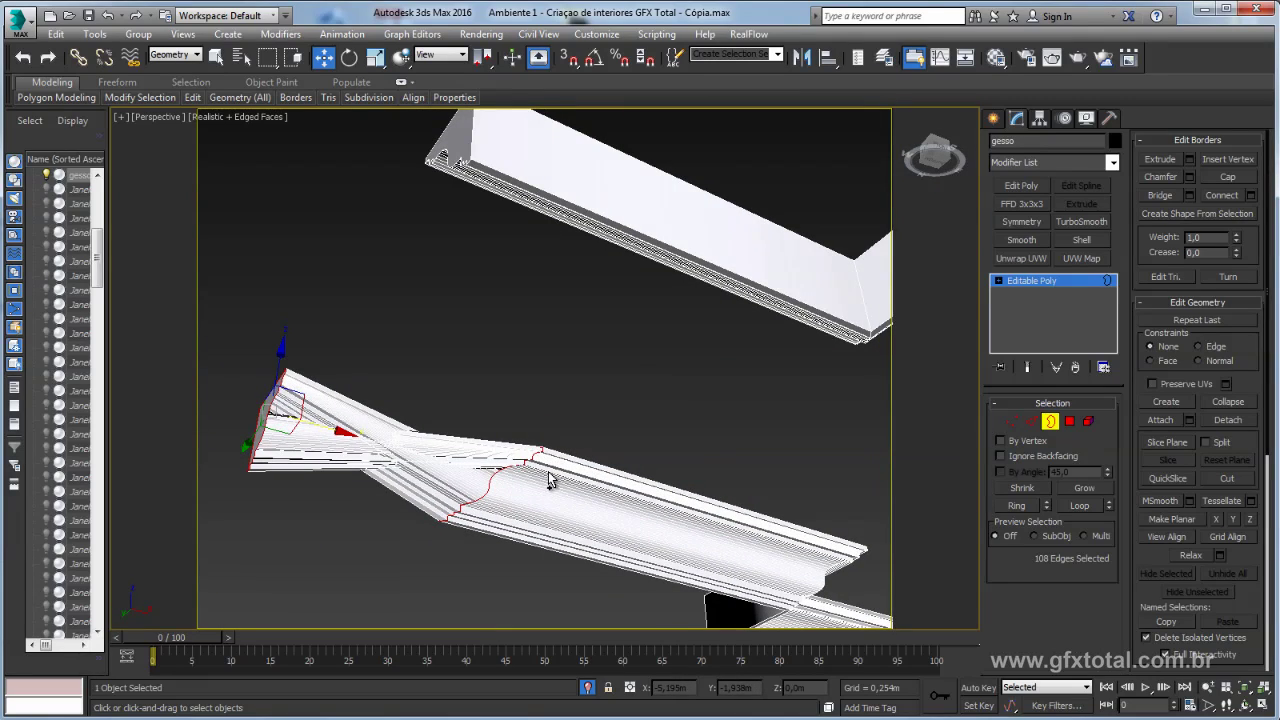
mouse_move(548, 480)
middle_mouse_down("alt")
mouse_move(491, 494)
mouse_move(491, 423)
mouse_move(540, 480)
middle_mouse_up("alt")
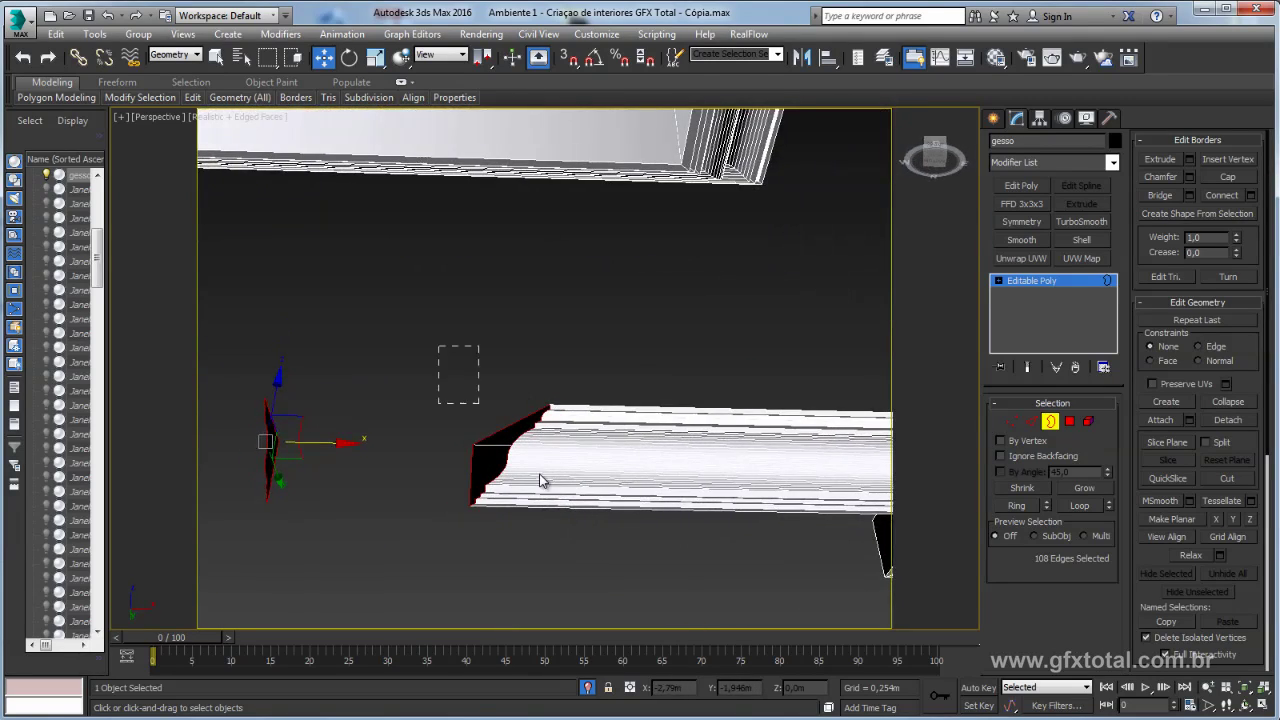
left_click(540, 481)
key("e")
key("r")
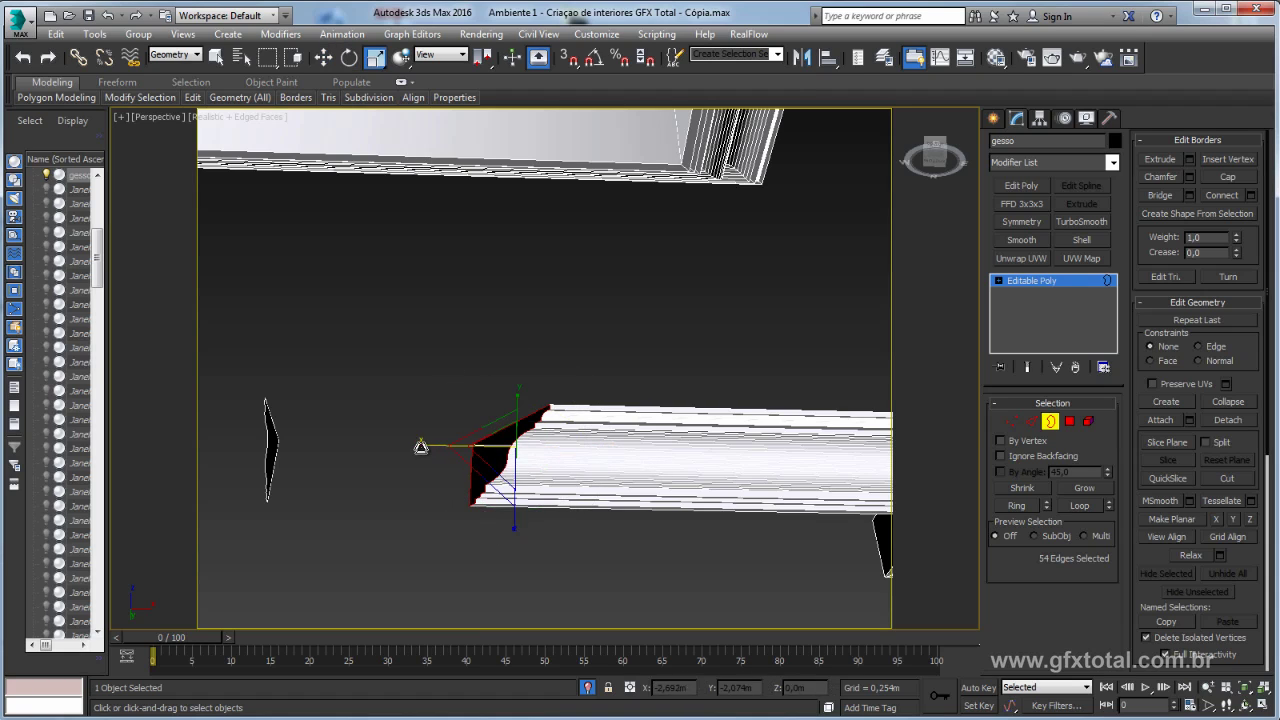
left_click_drag(421, 446, 226, 508)
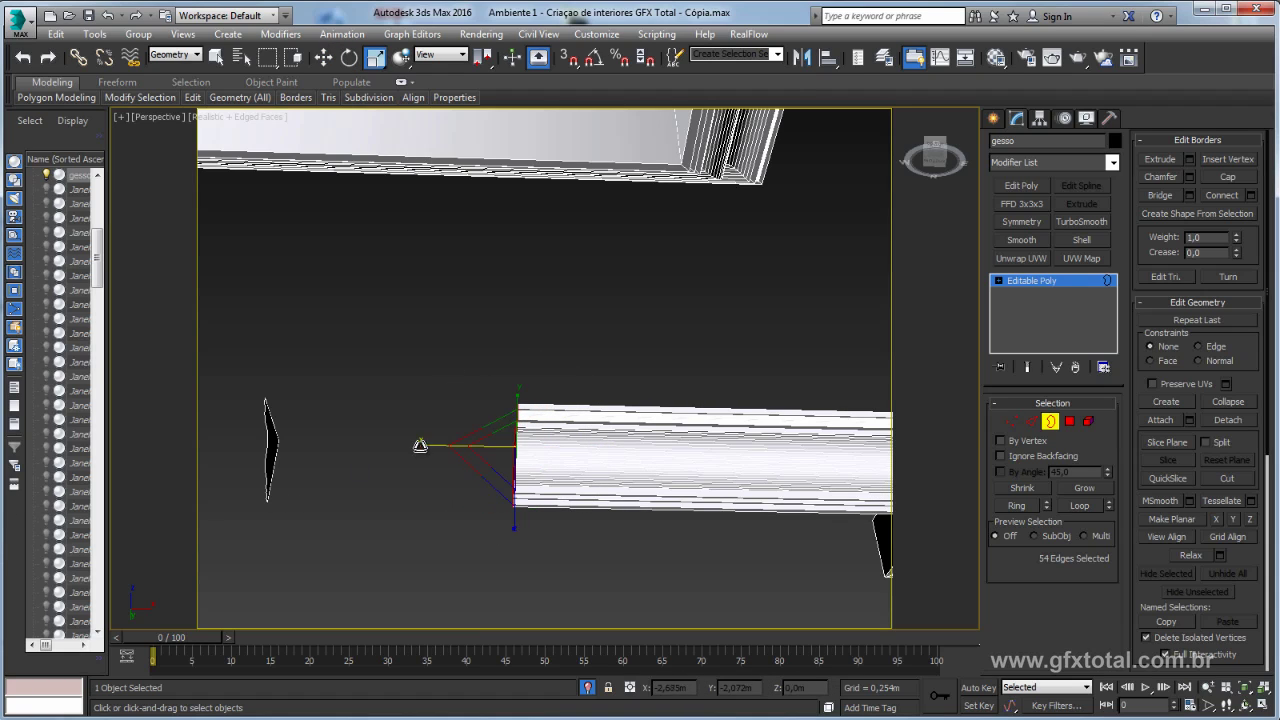
key("w")
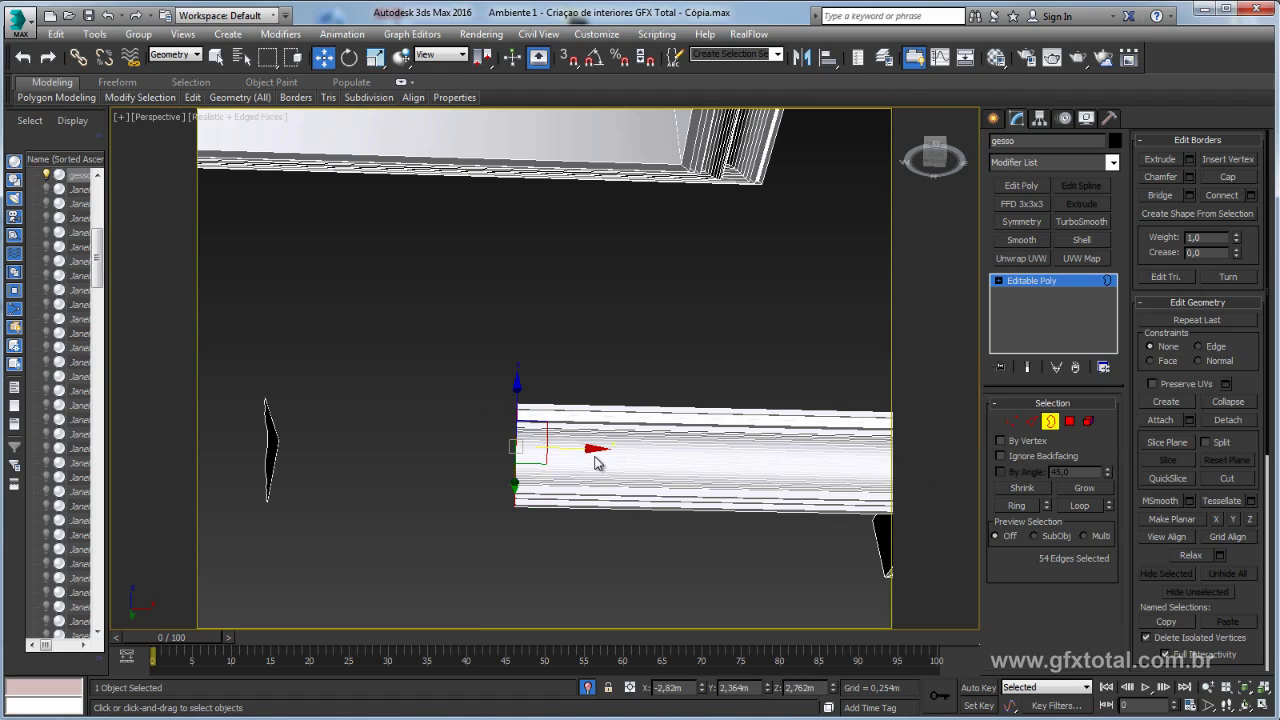
left_click_drag(595, 462, 333, 449)
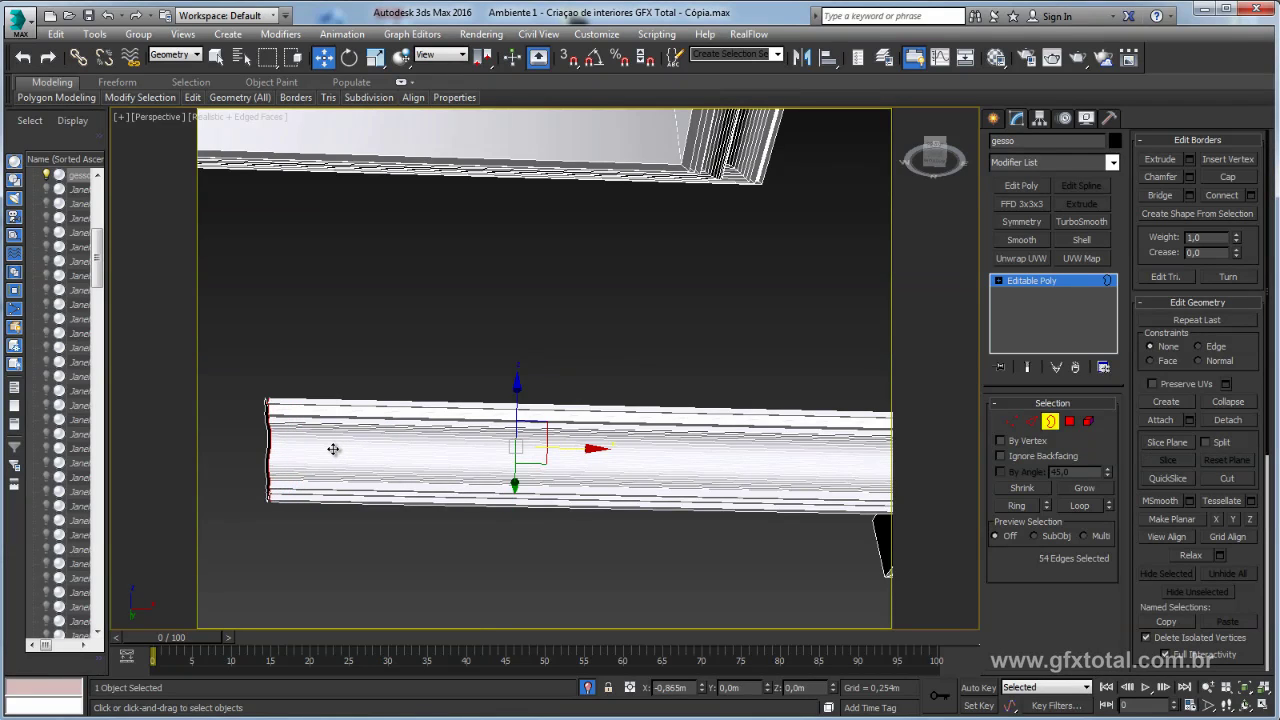
middle_click_drag(333, 449, 657, 420, "alt")
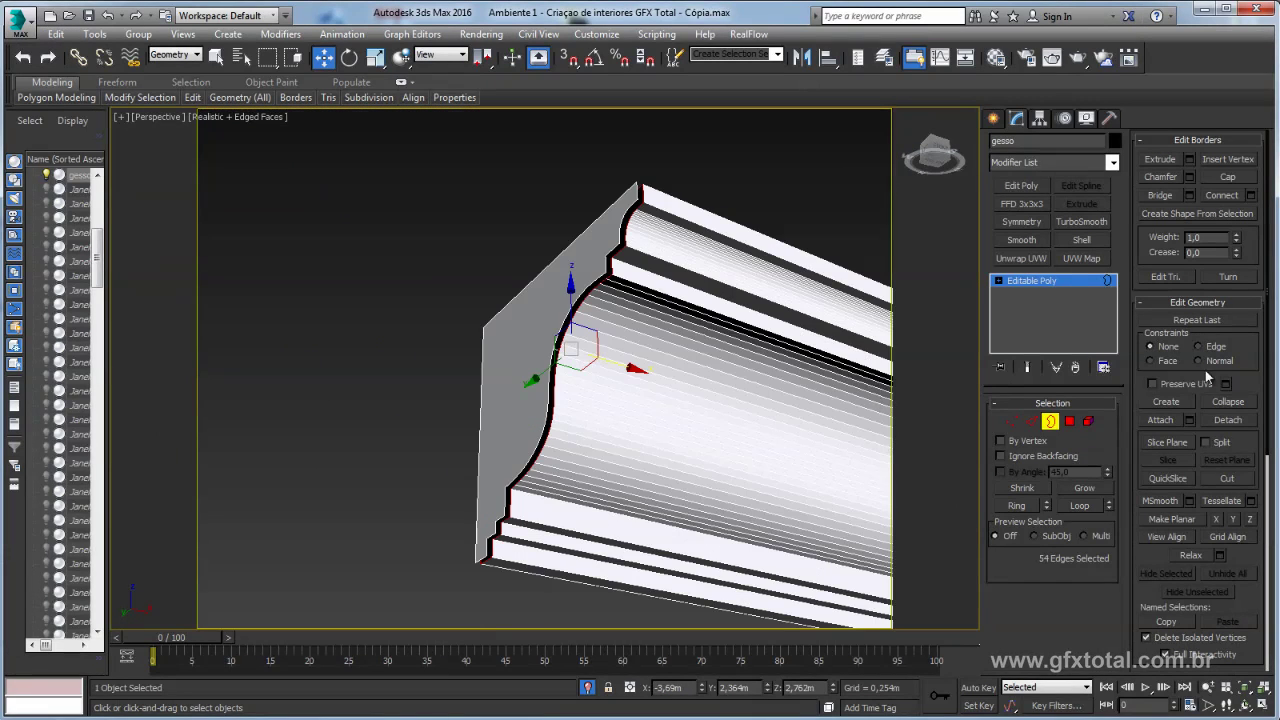
- Cap the molding's open border with a face and clear the cap selection
left_click(1228, 176)
left_click(1088, 421)
left_click(508, 316)
key("ctrl+d")
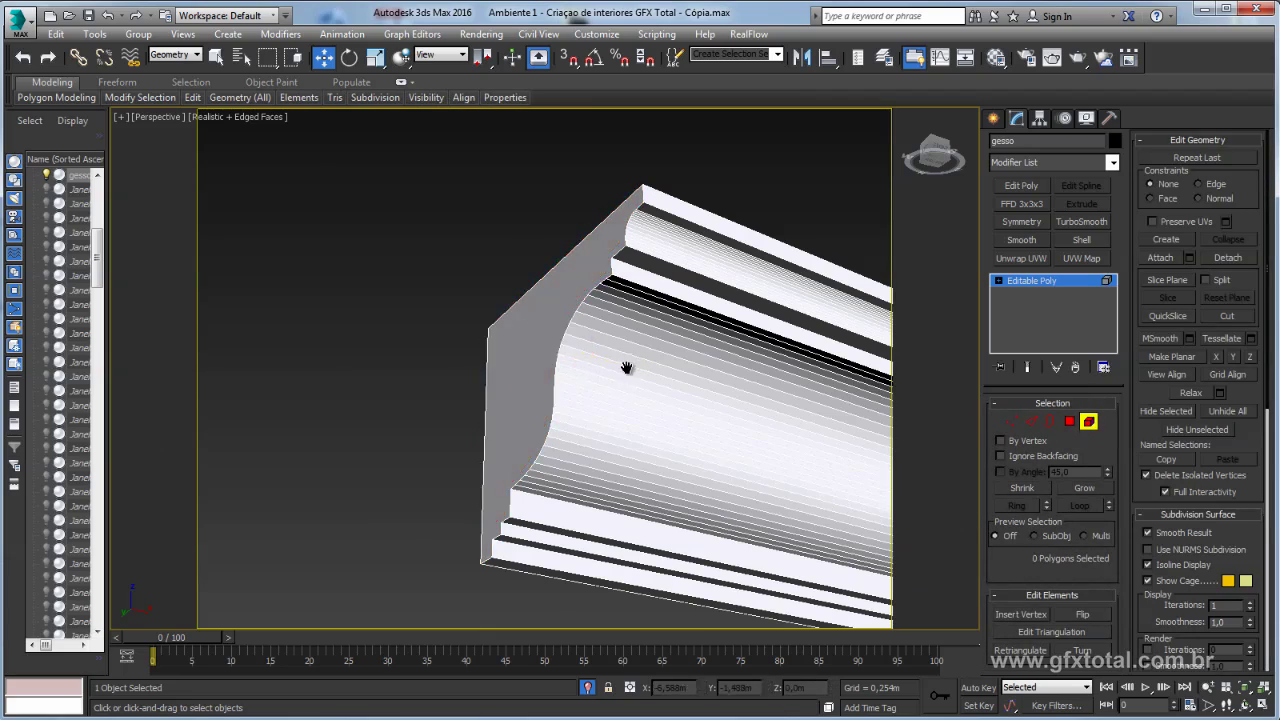
scroll(623, 366, "down", 5)
mouse_move(608, 466)
middle_mouse_down("alt")
mouse_move(623, 423)
mouse_move(570, 286)
middle_mouse_up("alt")
scroll(570, 286, "up", 4)
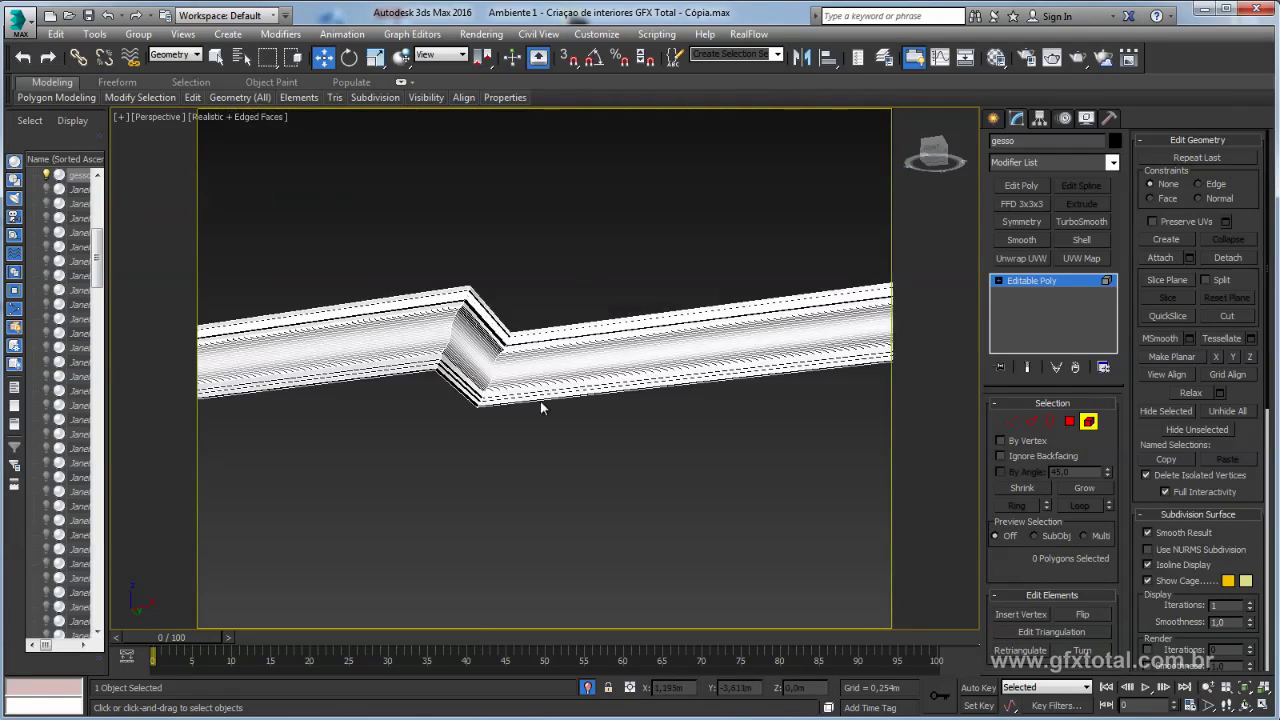
mouse_move(540, 401)
middle_mouse_down("alt")
mouse_move(571, 423)
mouse_move(677, 399)
mouse_move(602, 332)
middle_mouse_up("alt")
- Delete the 54-polygon molding section and select the resulting 54-edge open border
left_click(1069, 421)
scroll(402, 268, "up", 3)
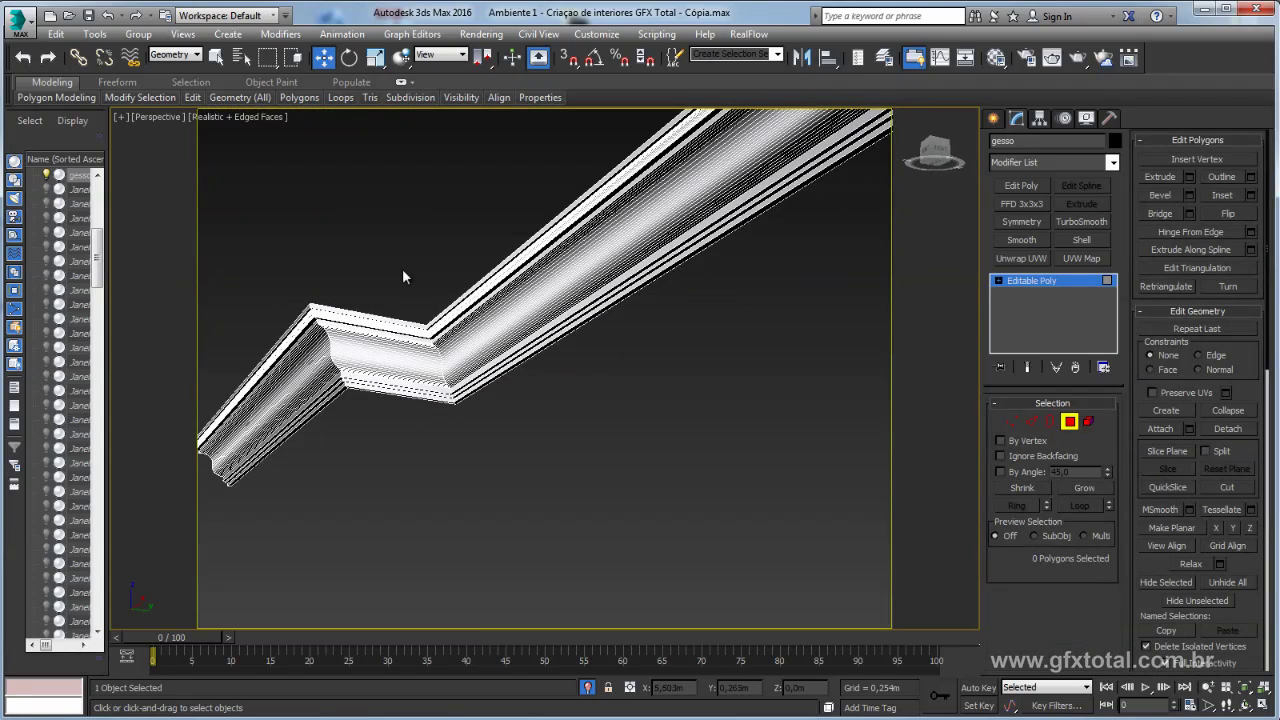
scroll(450, 260, "up", 2)
scroll(440, 158, "up", 2)
key("ctrl+a")
scroll(450, 405, "down", 2)
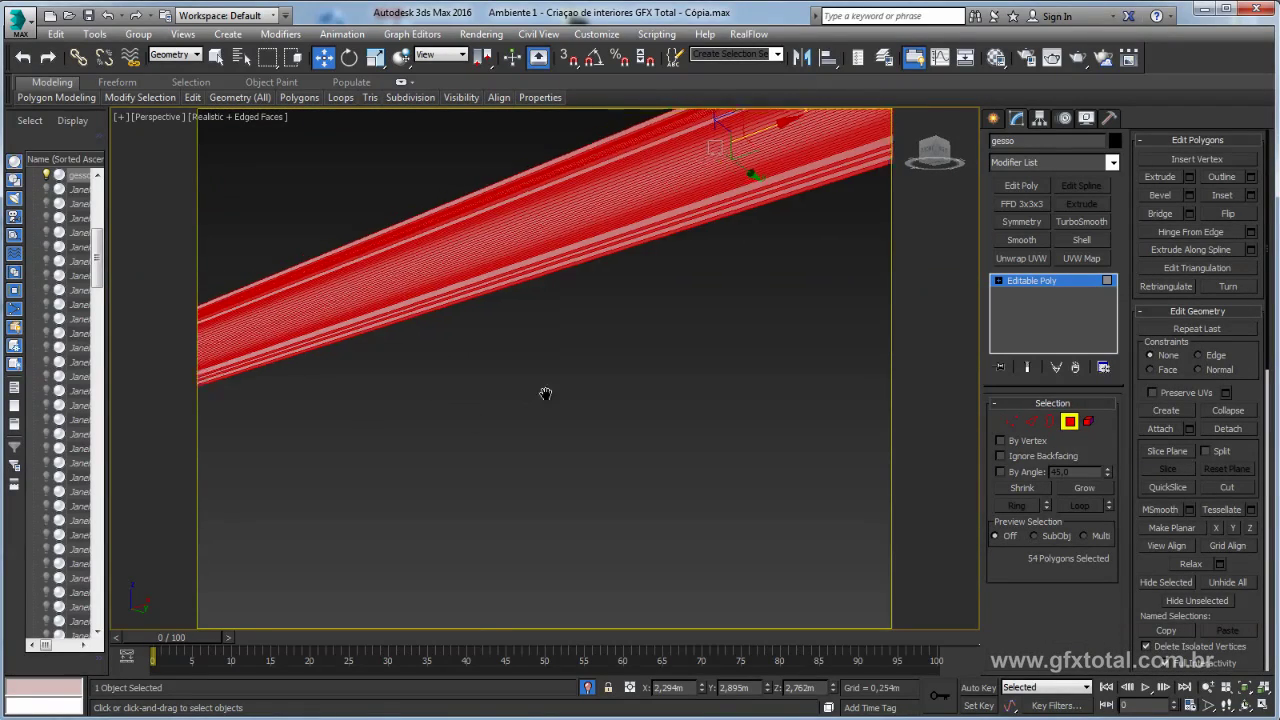
scroll(543, 394, "down", 3)
left_click(603, 397)
scroll(879, 397, "down", 2)
left_click(1047, 422)
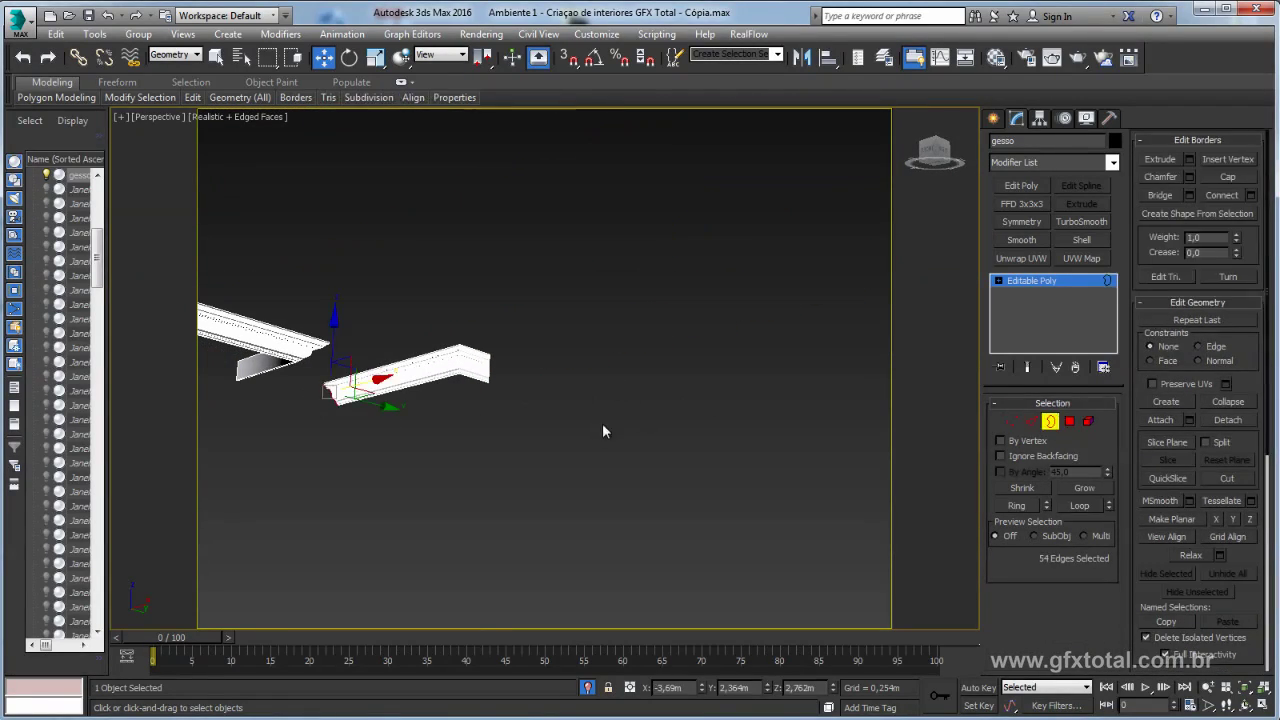
mouse_move(485, 355)
middle_mouse_down("alt")
mouse_move(603, 403)
mouse_move(563, 380)
mouse_move(566, 420)
mouse_move(537, 393)
middle_mouse_up("alt")
- Stretch the cut molding end toward the other piece and scale it flat
left_click_drag(545, 377, 690, 377)
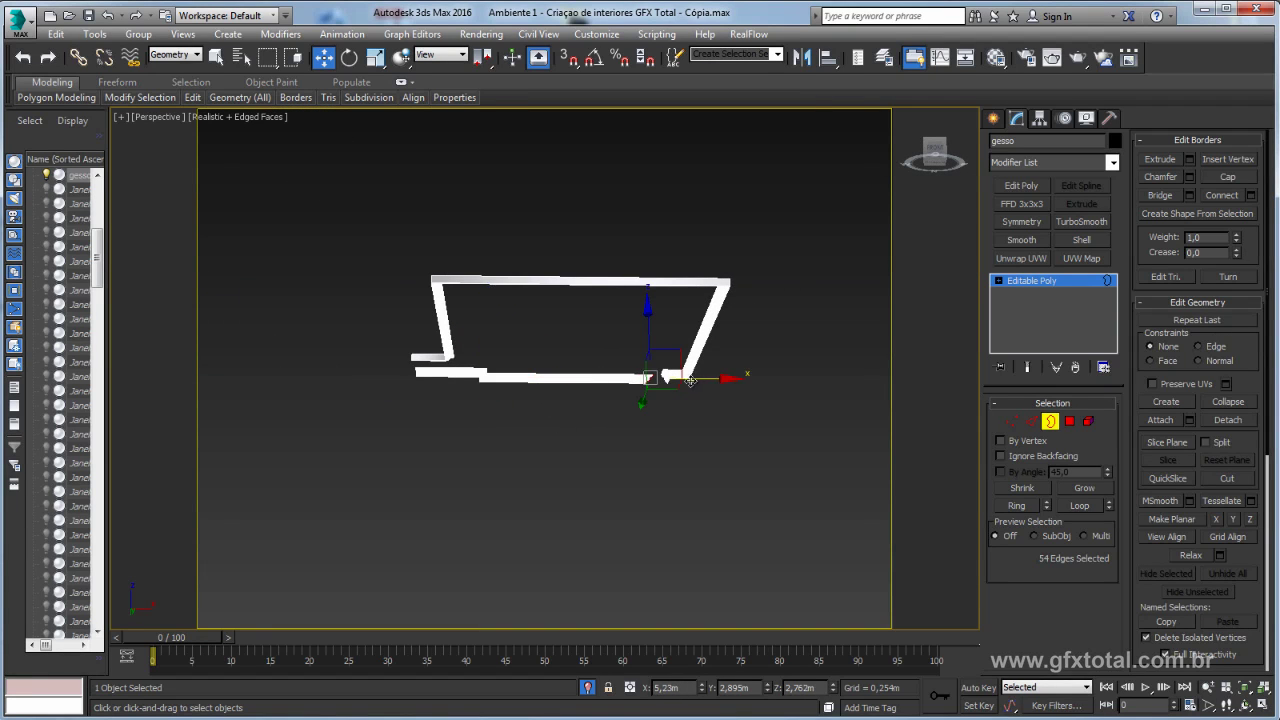
scroll(690, 378, "up", 5)
middle_click_drag(580, 390, 625, 307, "alt")
key("r")
left_click_drag(608, 316, 284, 321)
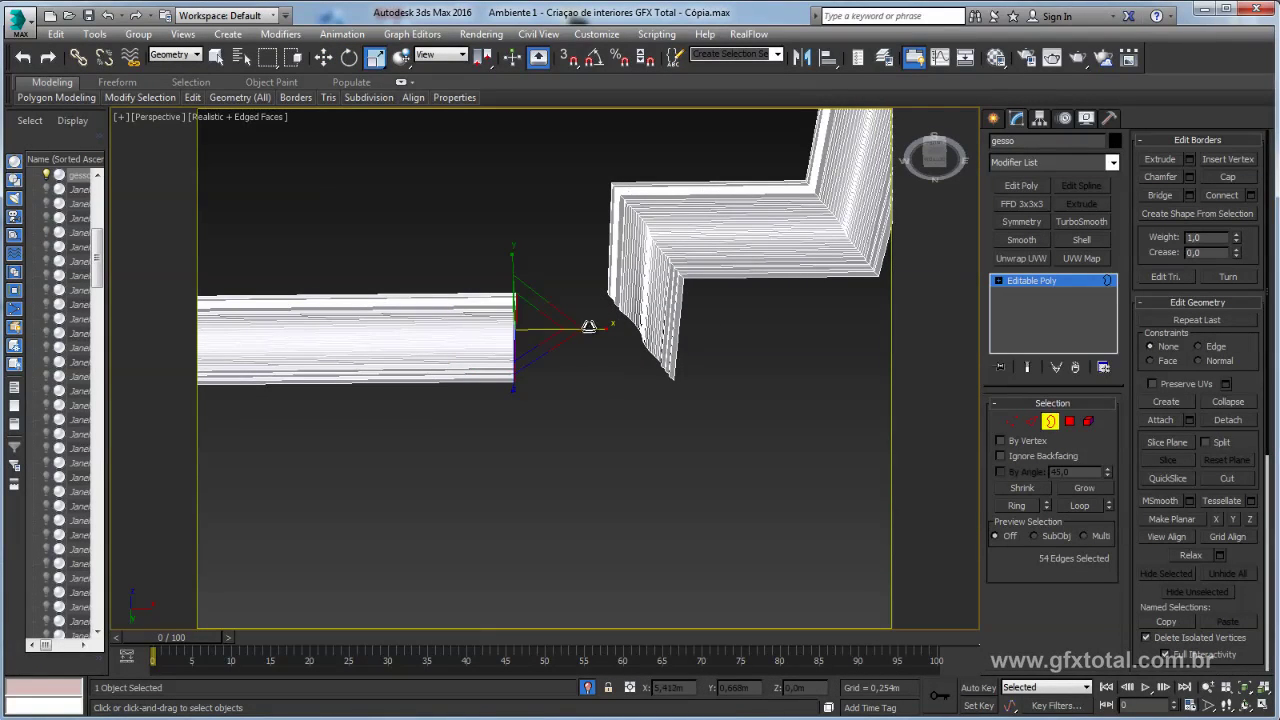
left_click_drag(586, 326, 474, 321)
key("w")
left_click_drag(577, 330, 647, 343)
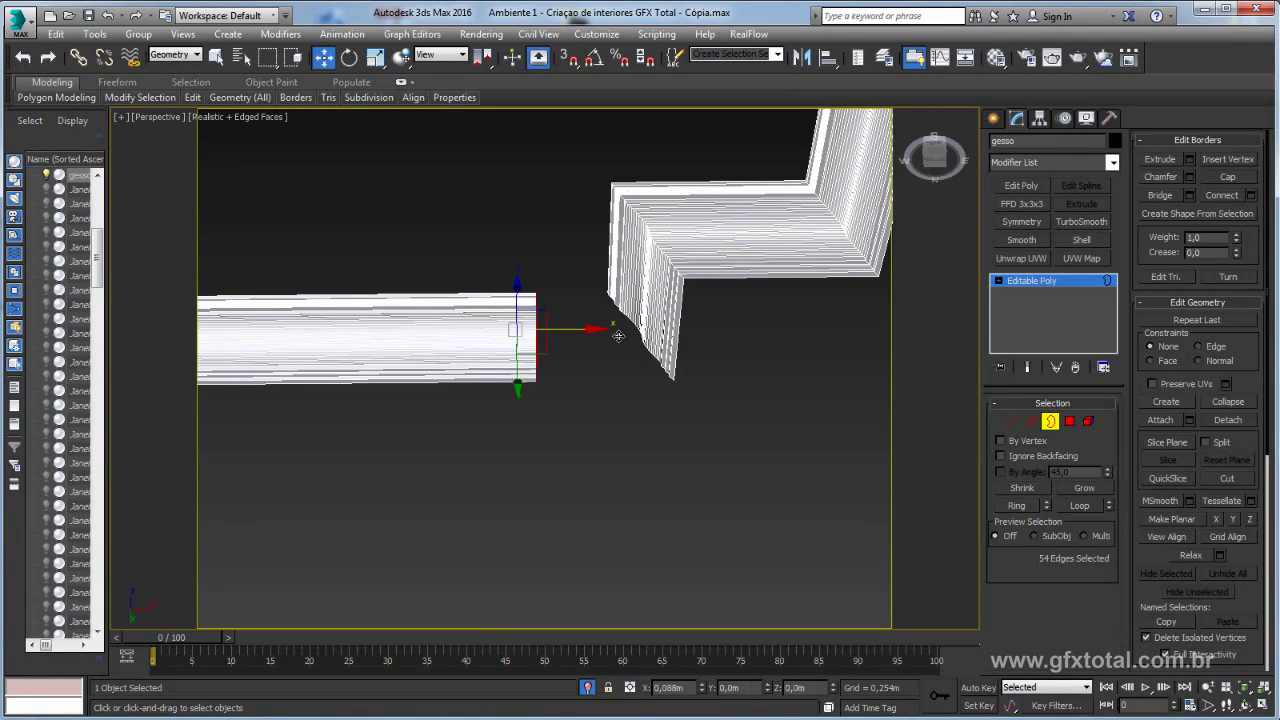
- Bridge both open molding borders so the gap at the step closes
middle_click_drag(647, 343, 734, 343, "alt")
left_click_drag(725, 338, 588, 380, "ctrl")
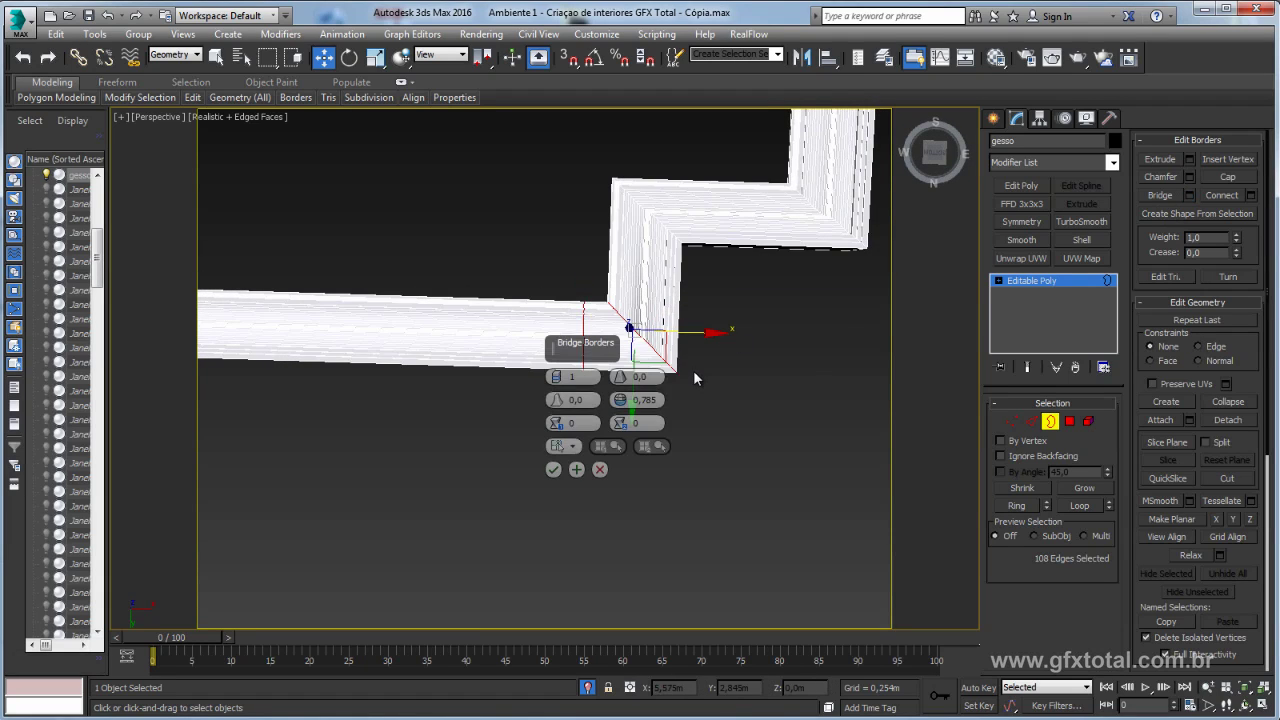
scroll(692, 370, "up", 2)
scroll(680, 346, "up", 2)
scroll(425, 300, "up", 3)
mouse_move(436, 383)
middle_mouse_down("alt")
mouse_move(449, 371)
mouse_move(440, 323)
middle_mouse_up("alt")
left_click(553, 472)
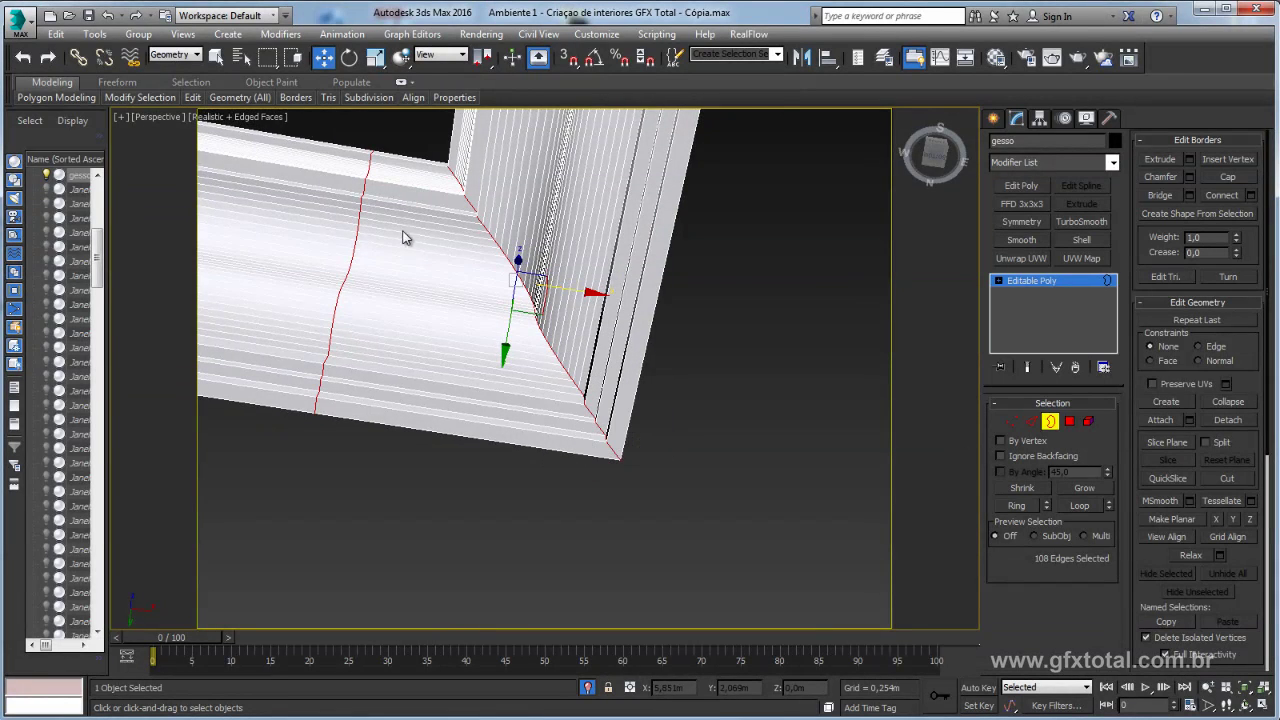
scroll(410, 240, "down", 3)
scroll(470, 254, "up", 1)
middle_click_drag(550, 243, 620, 330)
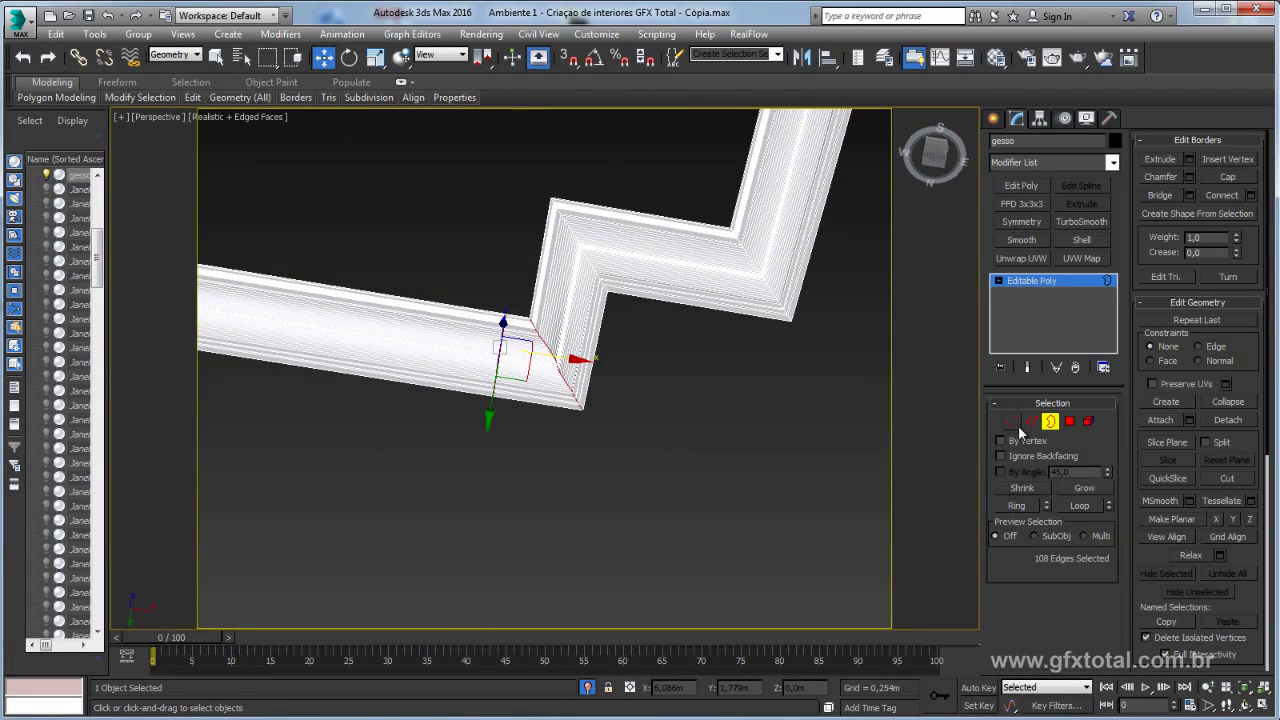
scroll(846, 397, "down", 1)
scroll(686, 382, "down", 2)
scroll(529, 386, "down", 2)
middle_click_drag(529, 386, 560, 410, "alt")
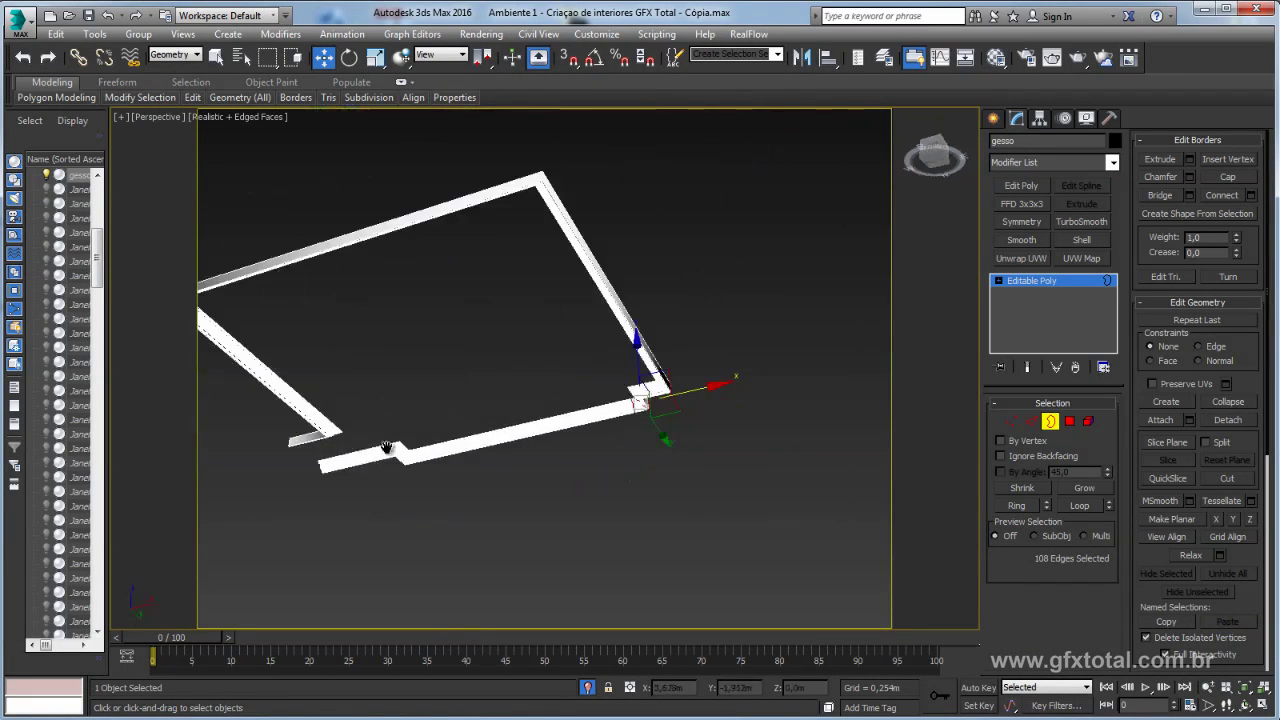
scroll(570, 420, "up", 3)
scroll(575, 424, "up", 3)
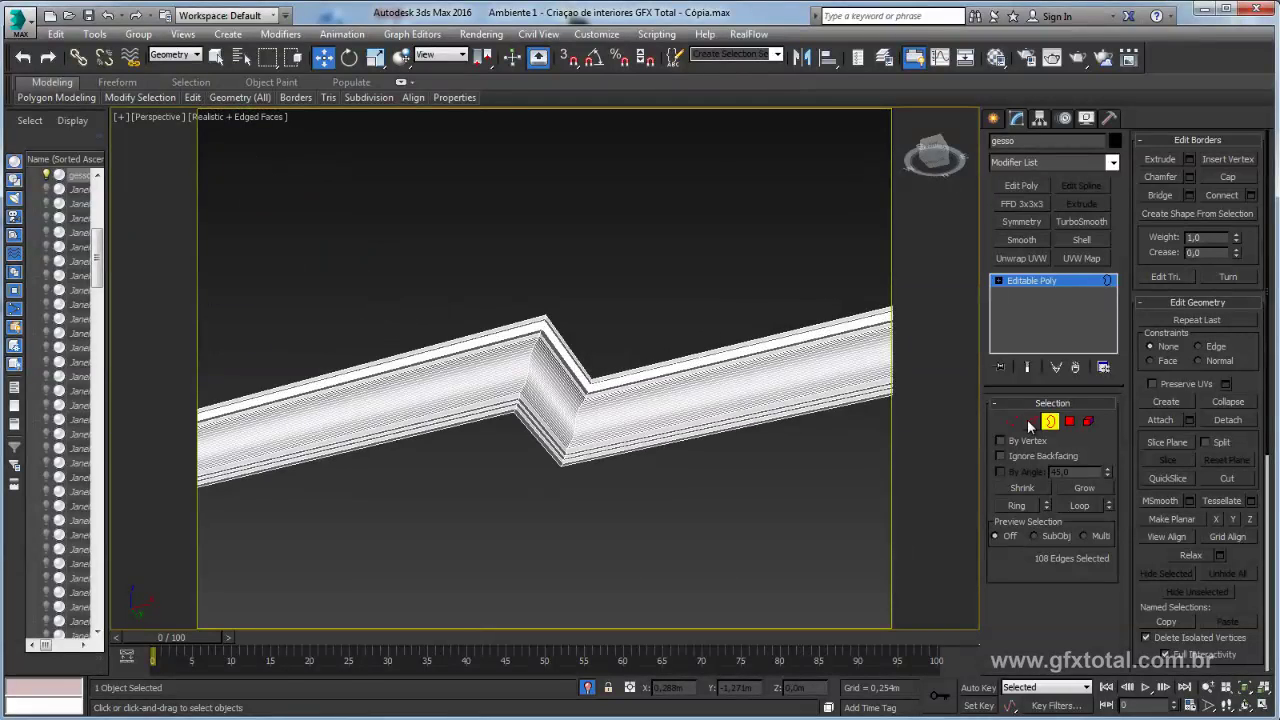
- Delete the 54 polygons at the molding's other corner
left_click(1069, 421)
mouse_move(700, 409)
middle_mouse_down("alt")
mouse_move(626, 366)
mouse_move(546, 383)
middle_mouse_up("alt")
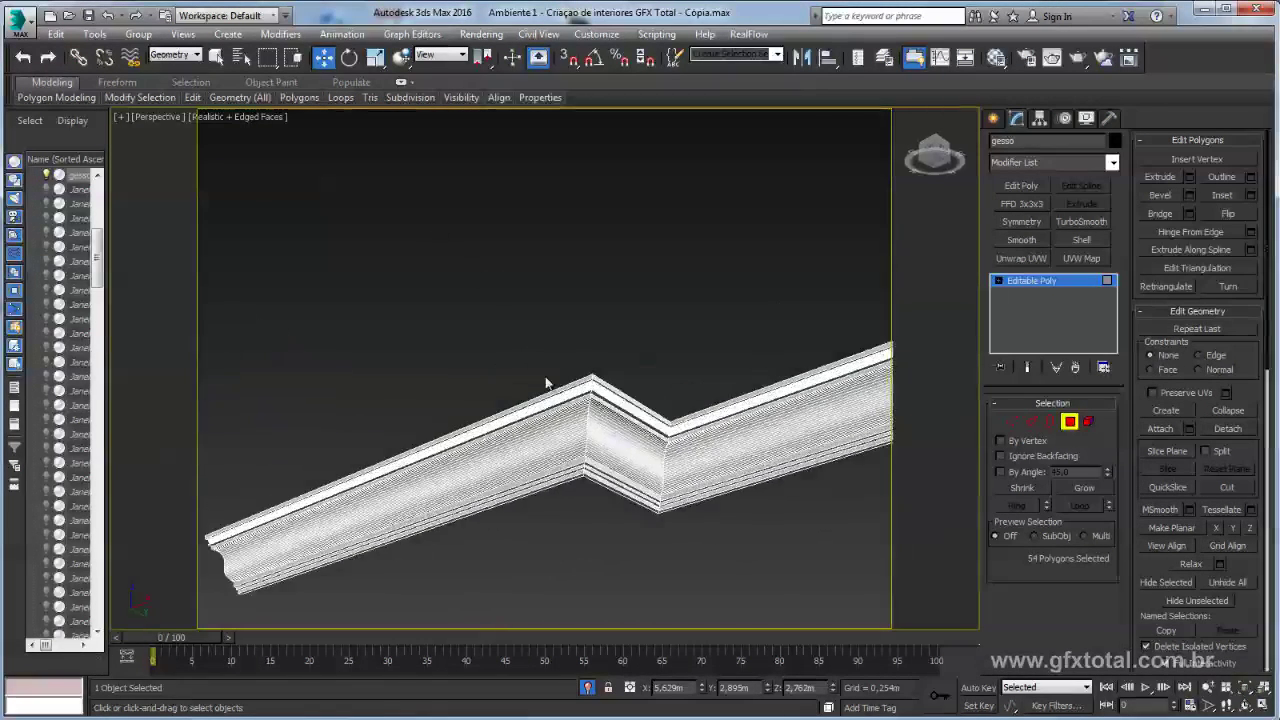
left_click_drag(654, 343, 651, 563)
key("Delete")
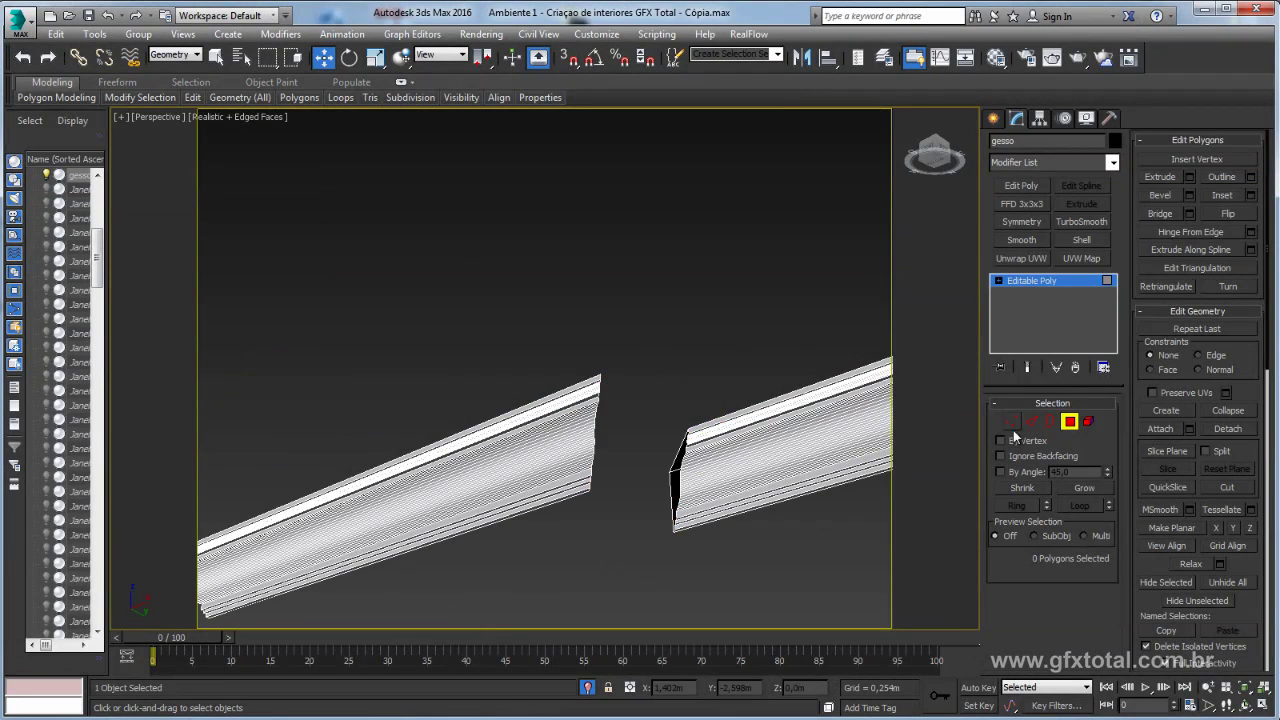
- Extend one open border across the gap, bridge both borders, and exit sub-object level
left_click(1050, 421)
left_click(590, 462)
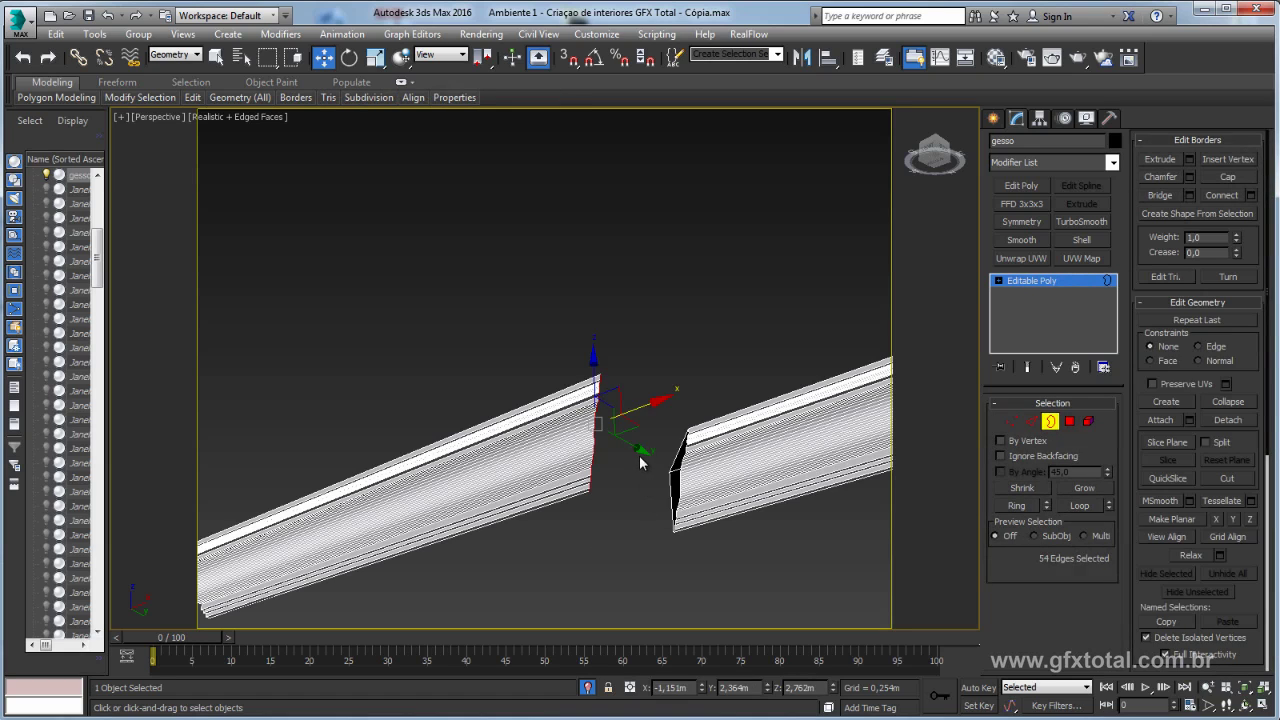
left_click_drag(639, 455, 709, 563, "shift")
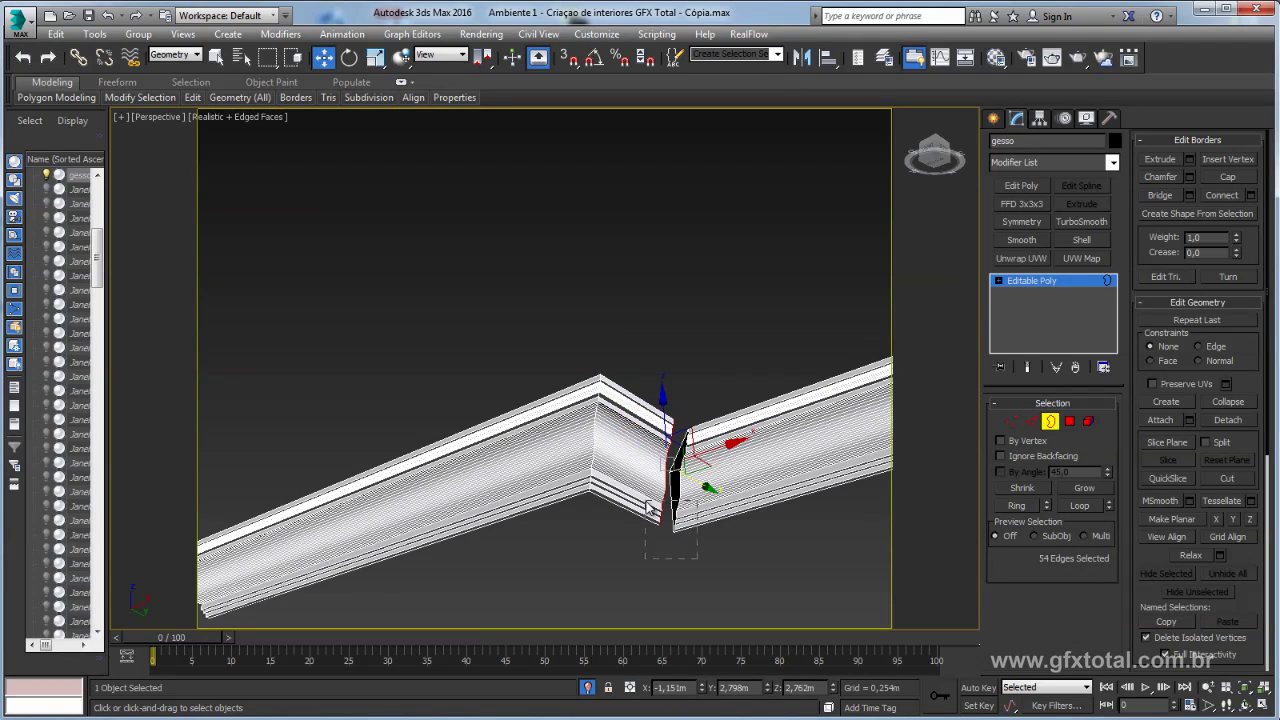
left_click_drag(651, 509, 646, 501)
left_click(1170, 195)
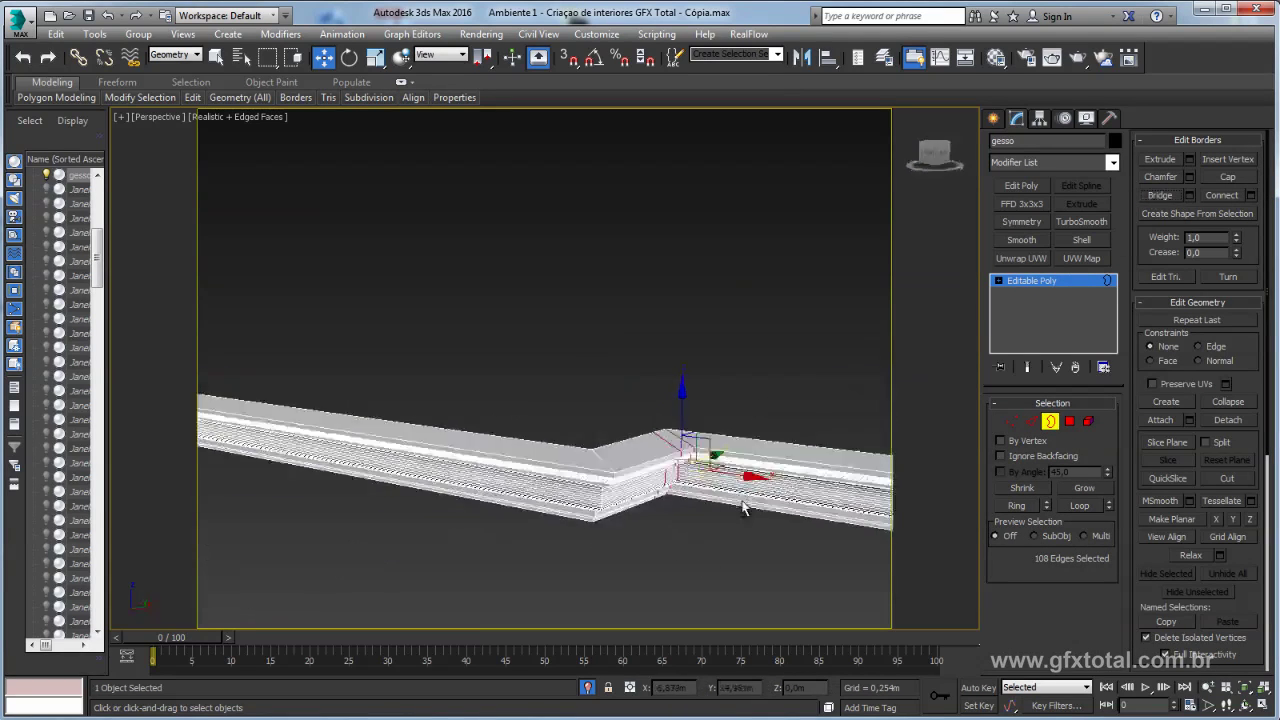
middle_click_drag(850, 300, 850, 260, "alt")
left_click(1003, 283)
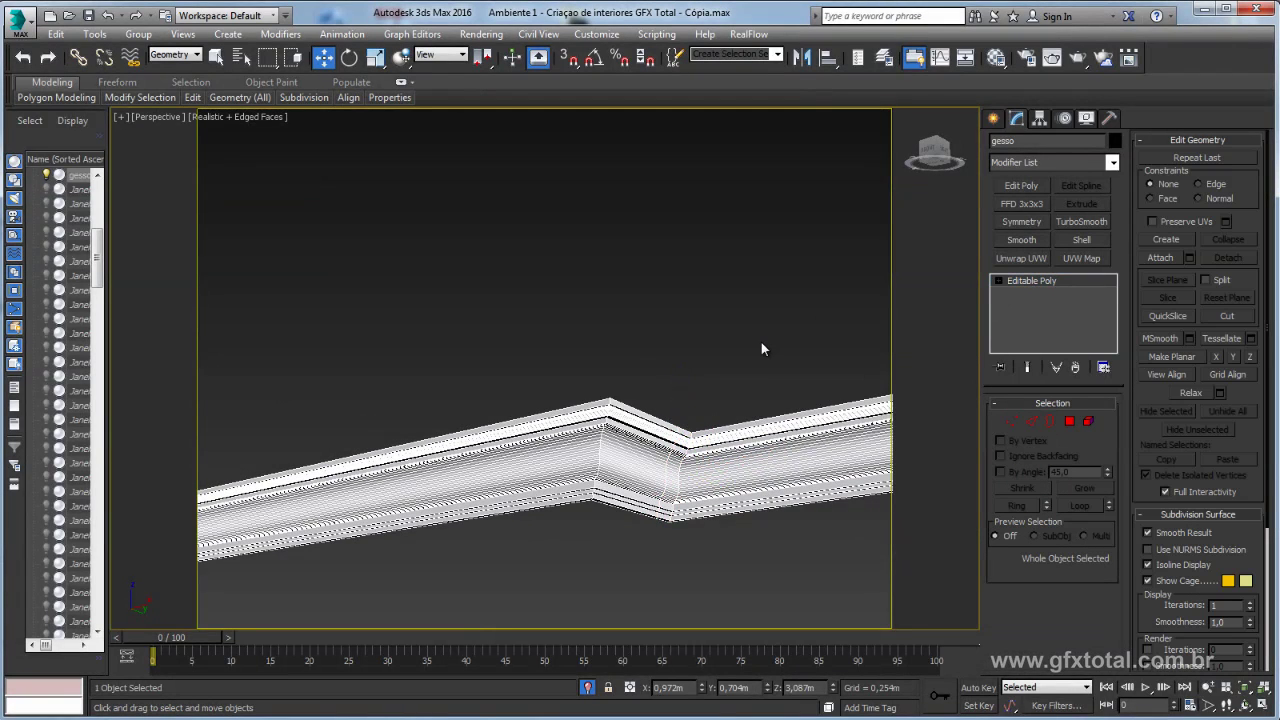
- Switch the view to PhysCamera002 and turn off Isolate Selection to show the whole room
key("c")
double_click(610, 254)
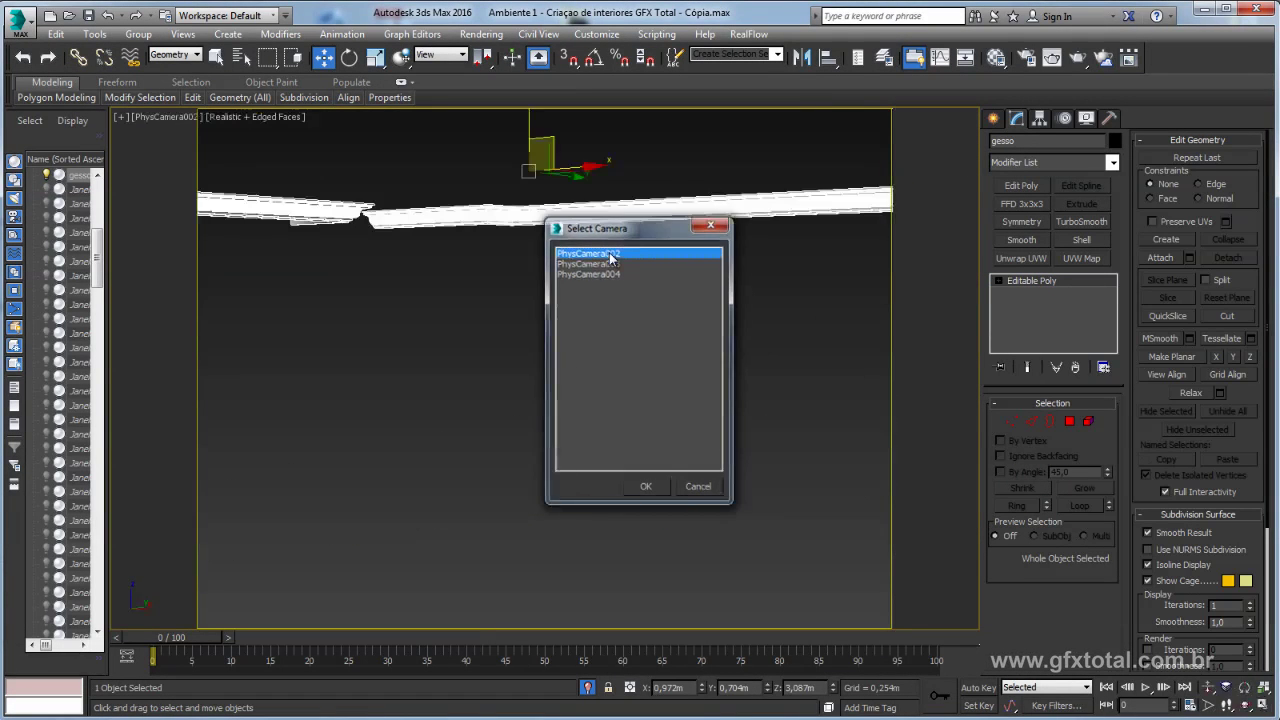
left_click(590, 687)
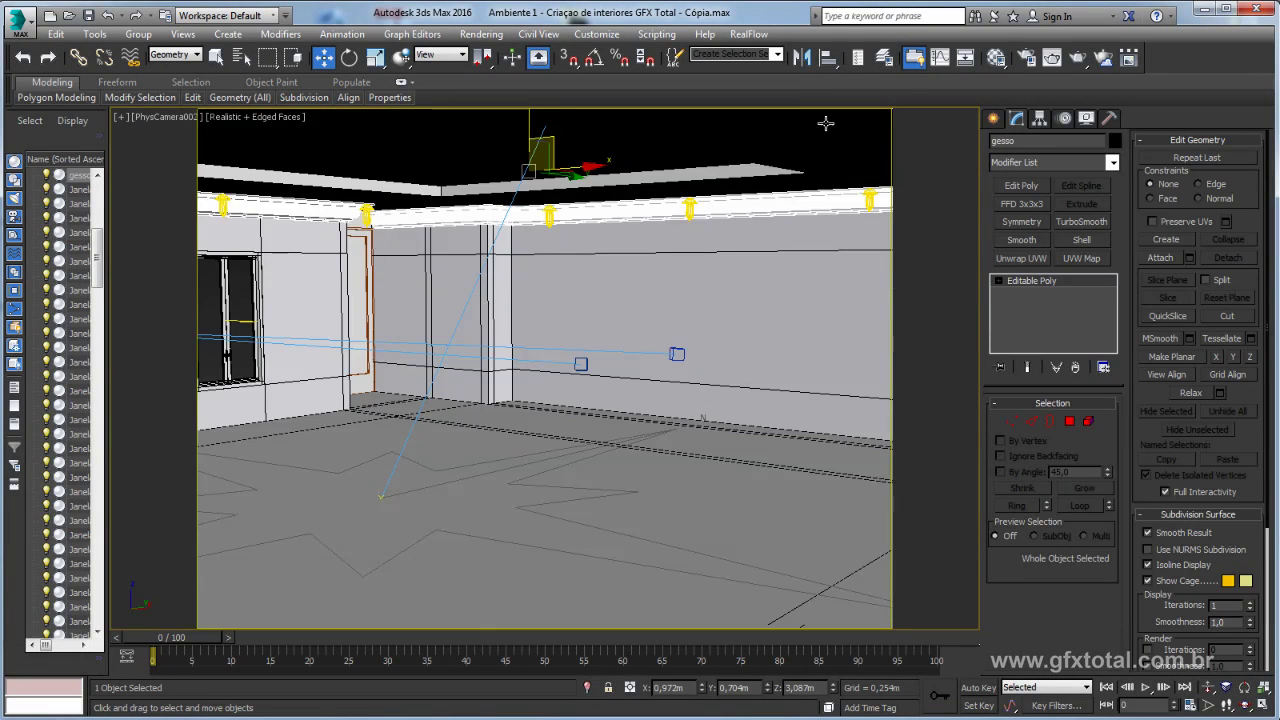
- Start a test render, cancel it, and close the frame buffer window
left_click(1077, 59)
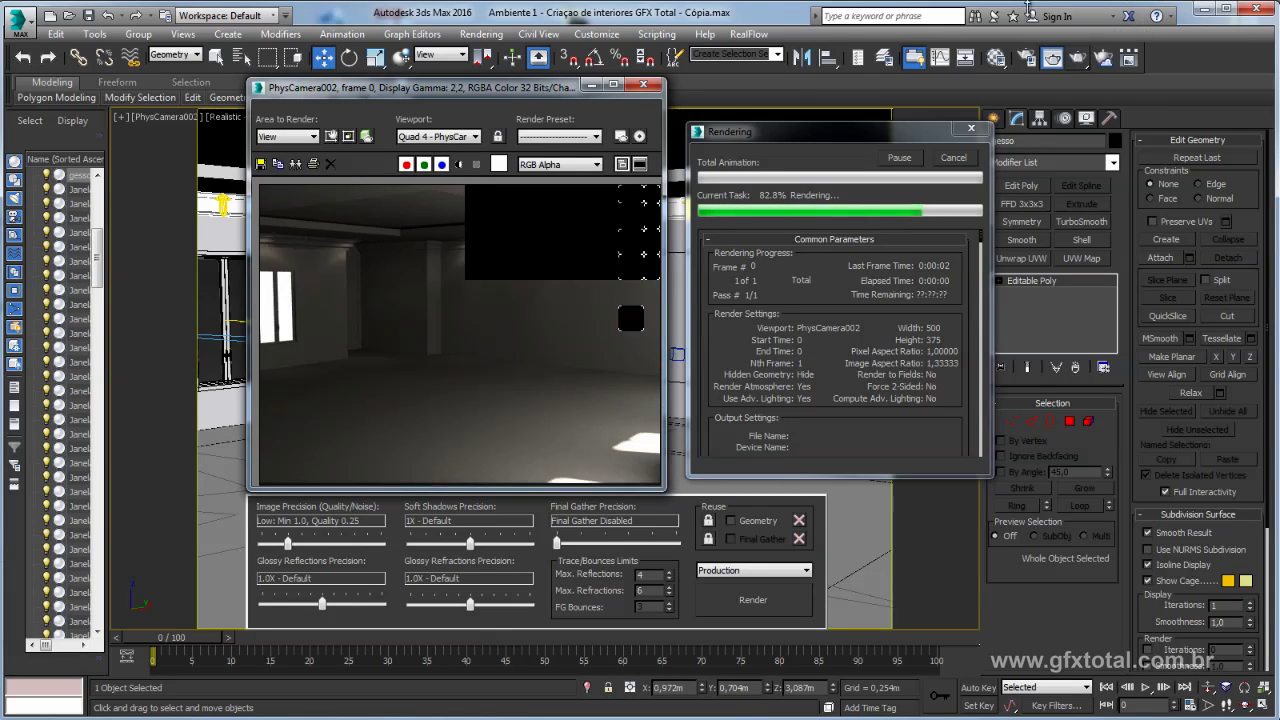
left_click(955, 158)
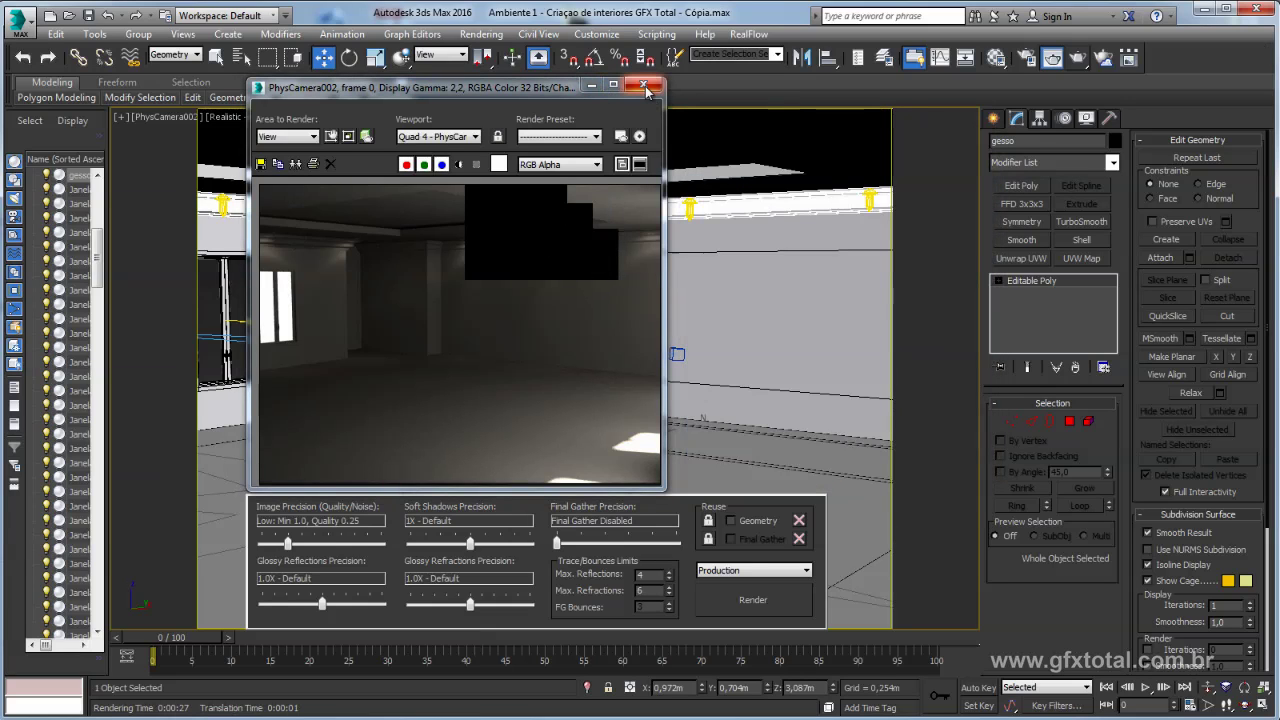
left_click(645, 86)
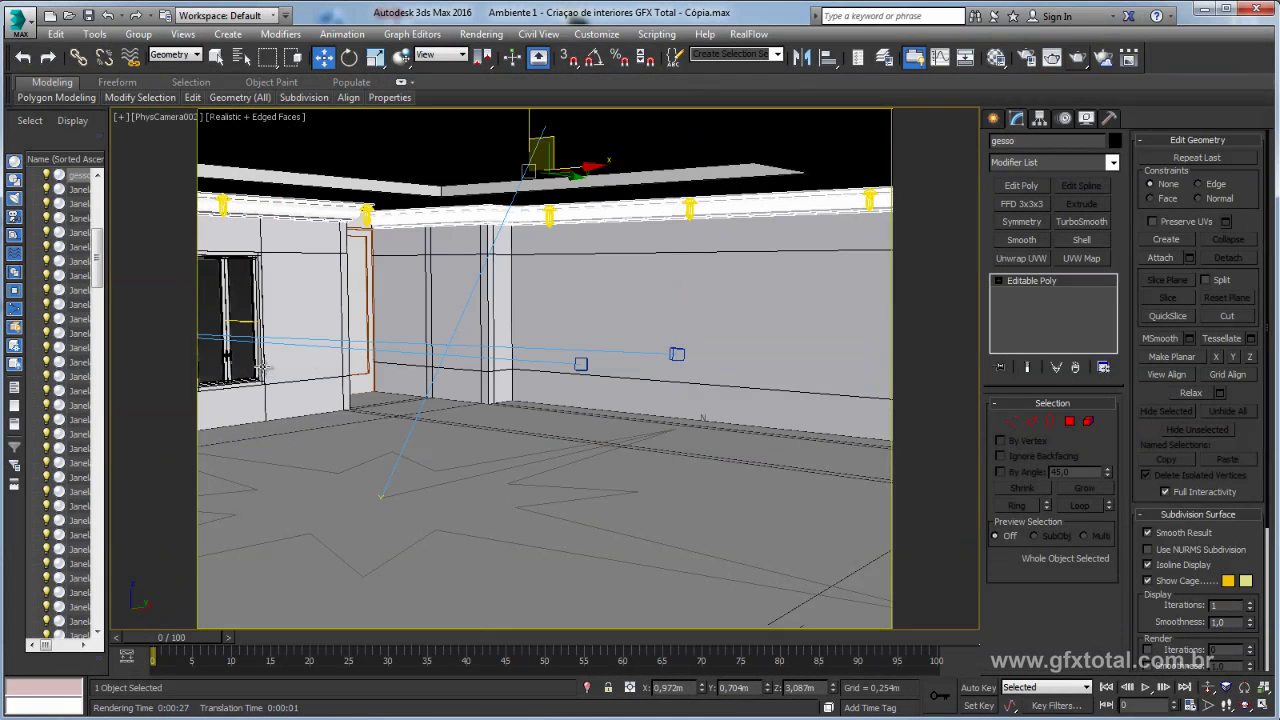
- Select the window's mr Sky Portal with the Lights filter and render PhysCamera002 again
left_click(188, 55)
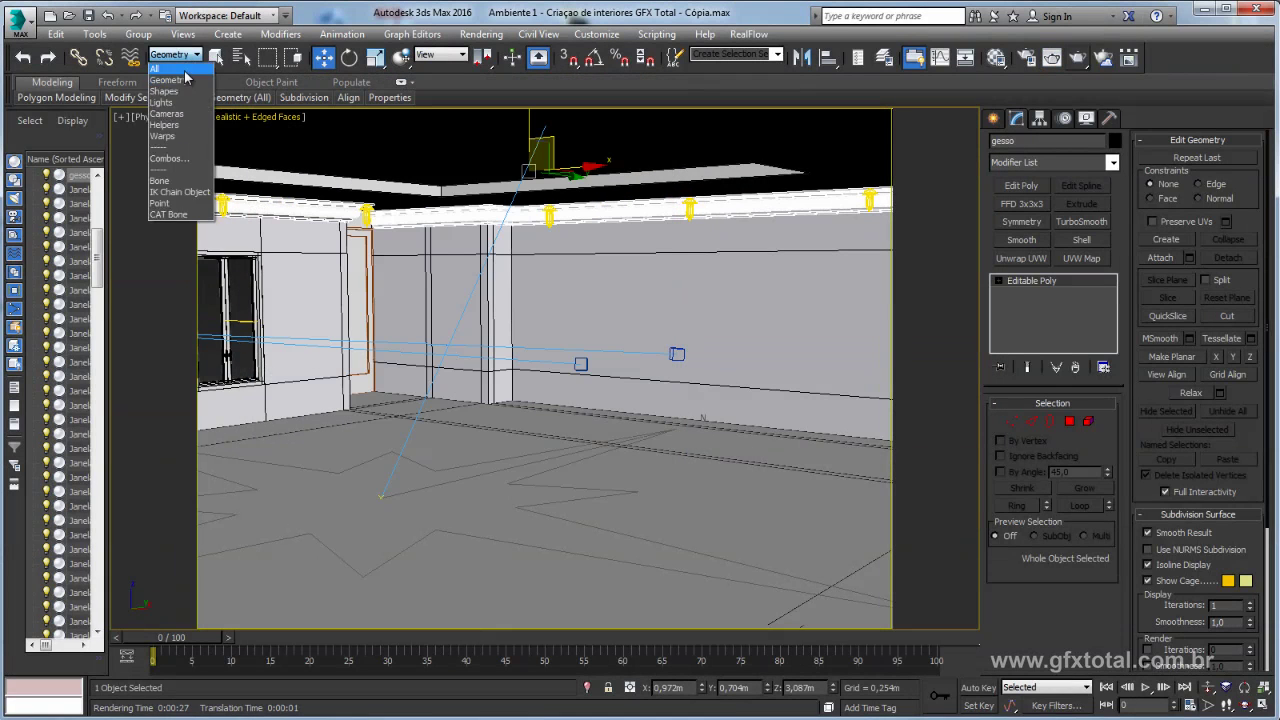
left_click(163, 102)
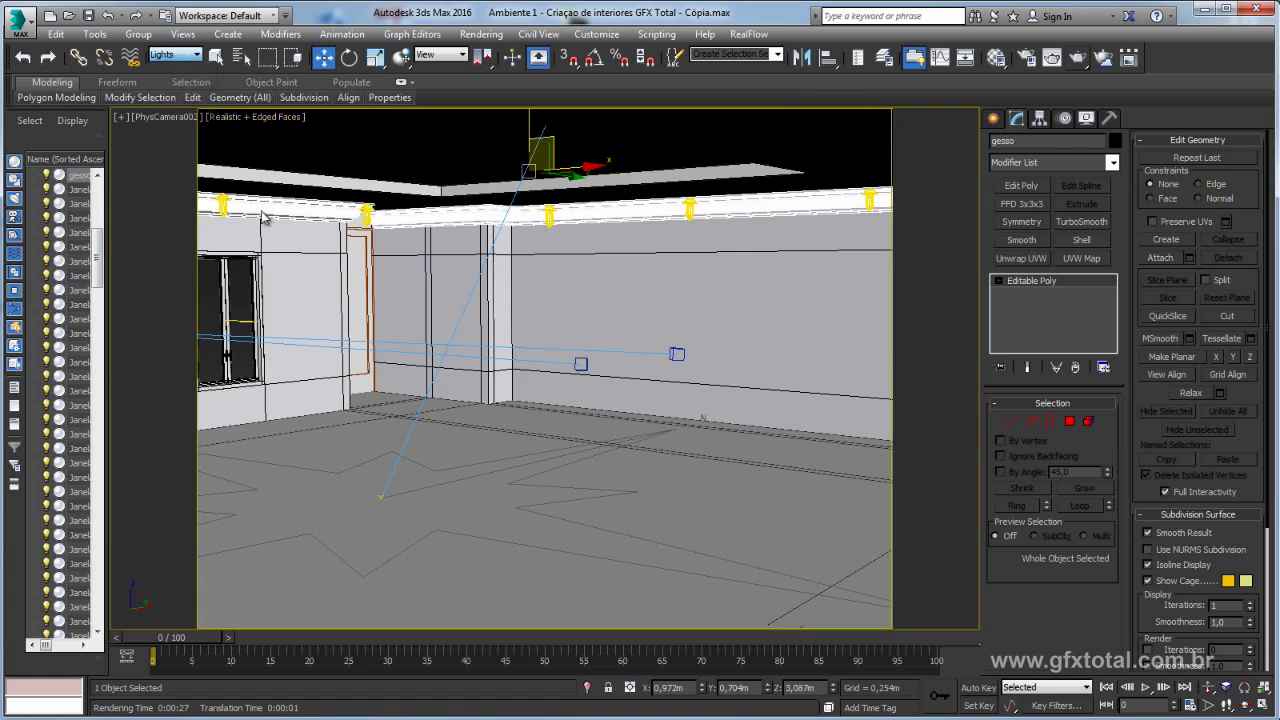
left_click(236, 300)
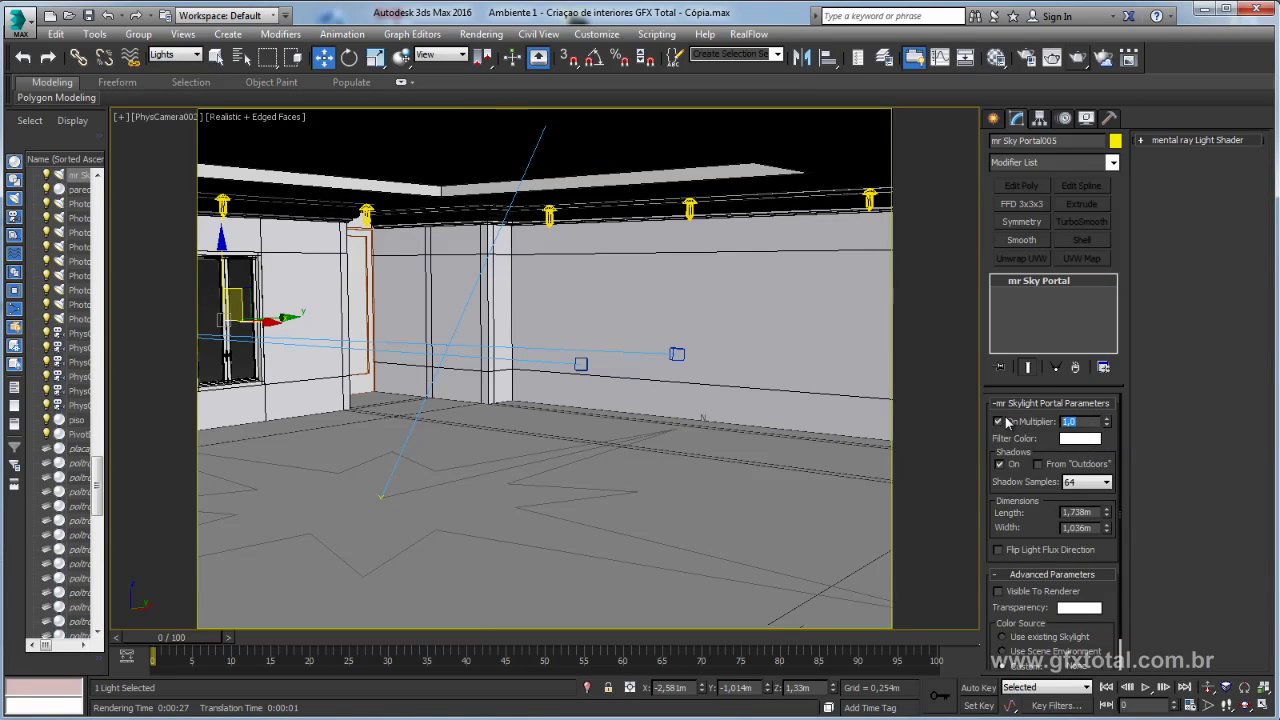
left_click(1078, 60)
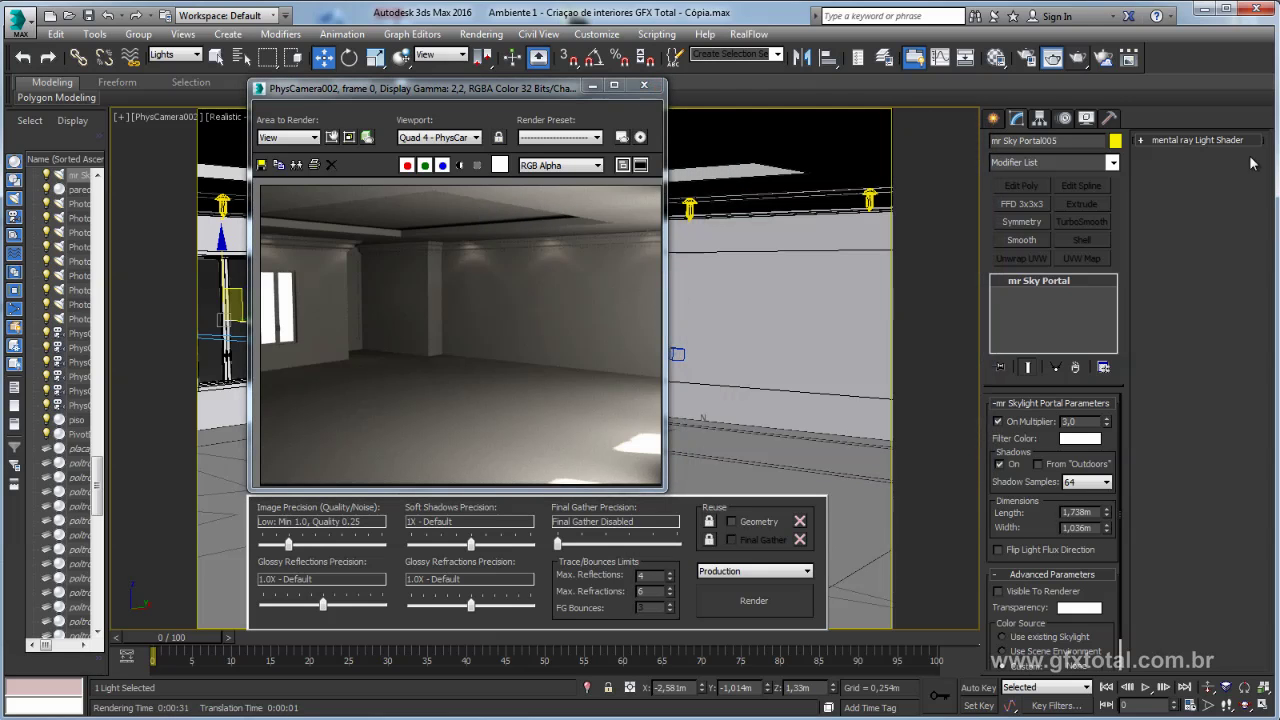
- Check Enable Final Gather on Render Setup's Global Illumination tab
left_click_drag(524, 96, 508, 93)
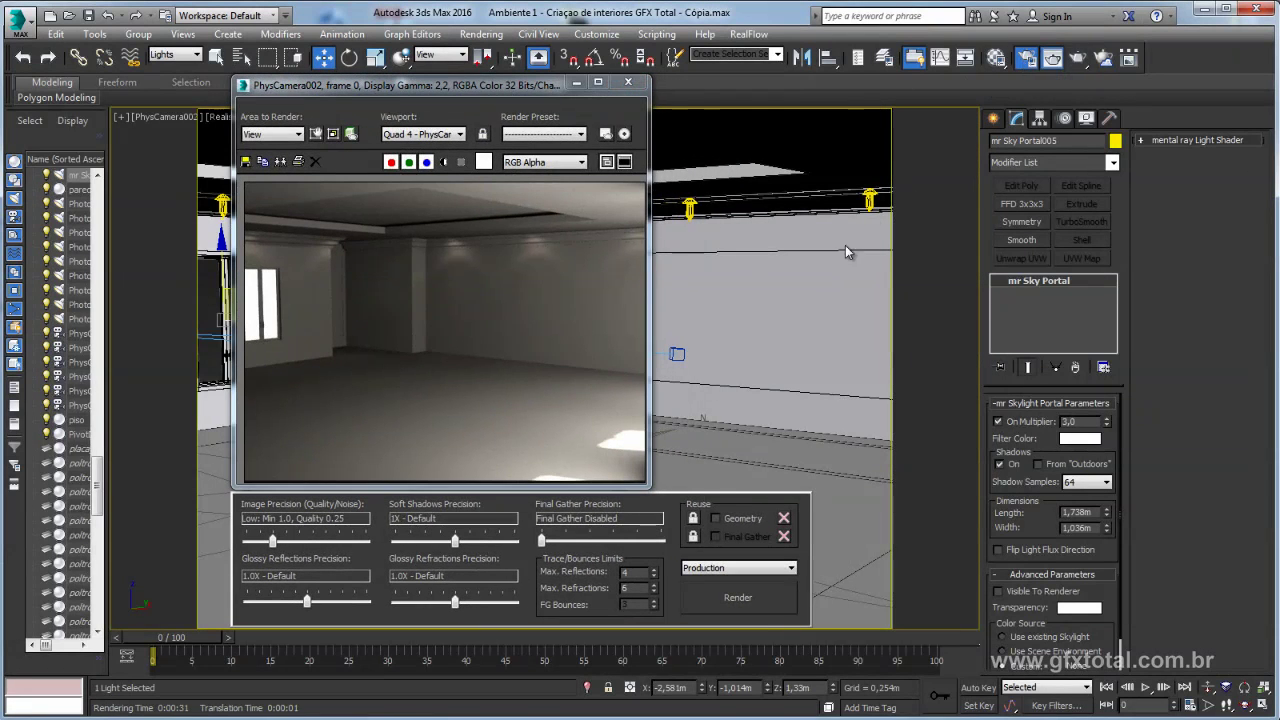
key("F10")
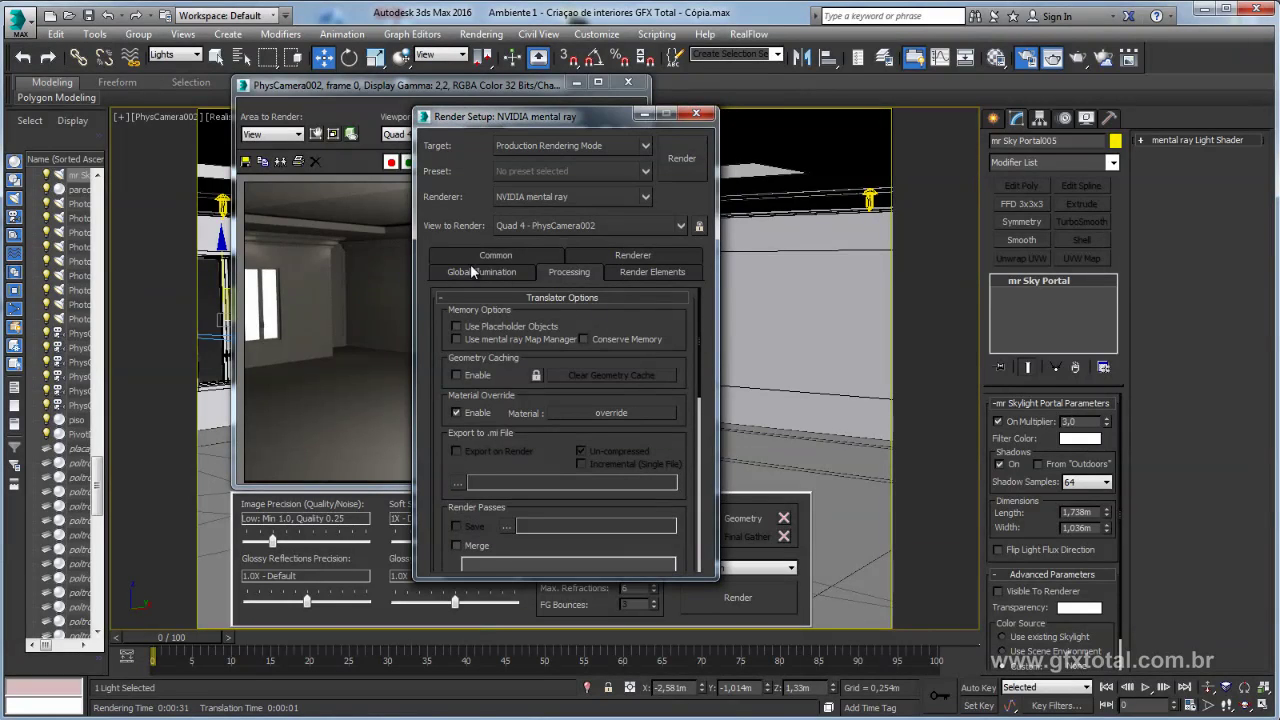
left_click(470, 266)
mouse_move(440, 387)
left_mouse_down()
mouse_move(440, 313)
mouse_move(440, 387)
left_mouse_up()
left_click_drag(504, 472, 504, 362)
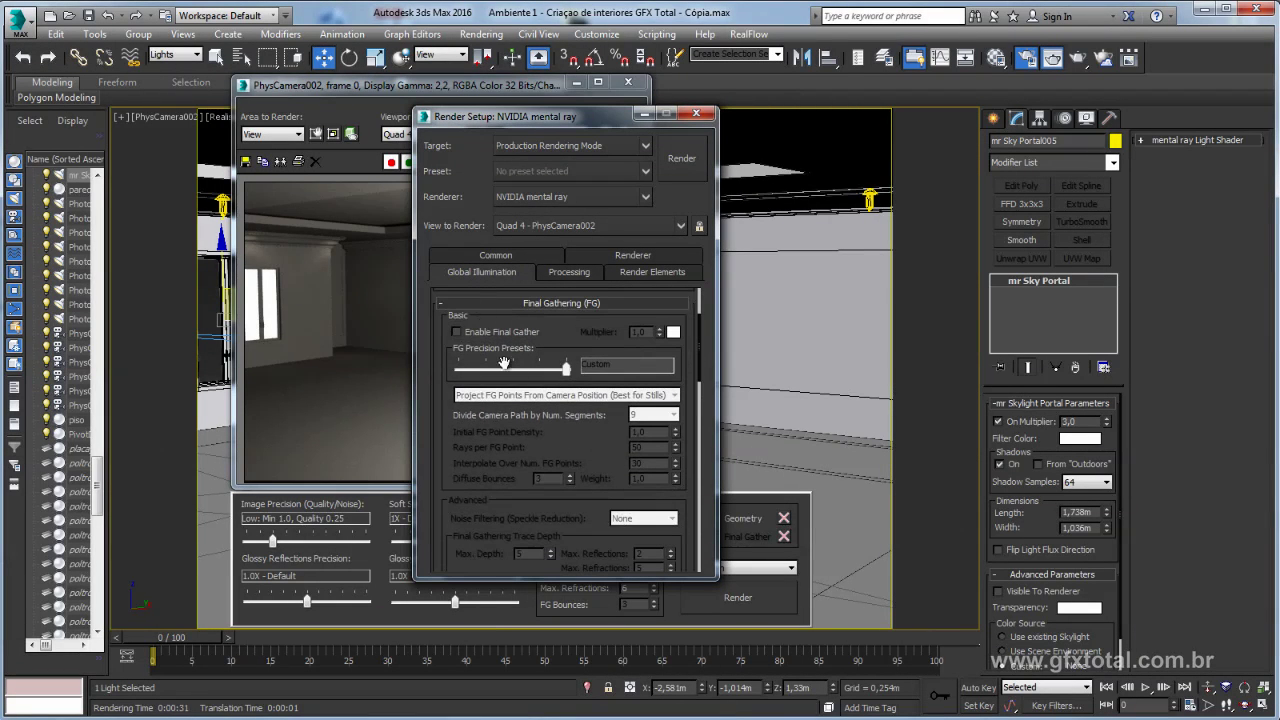
left_click(457, 332)
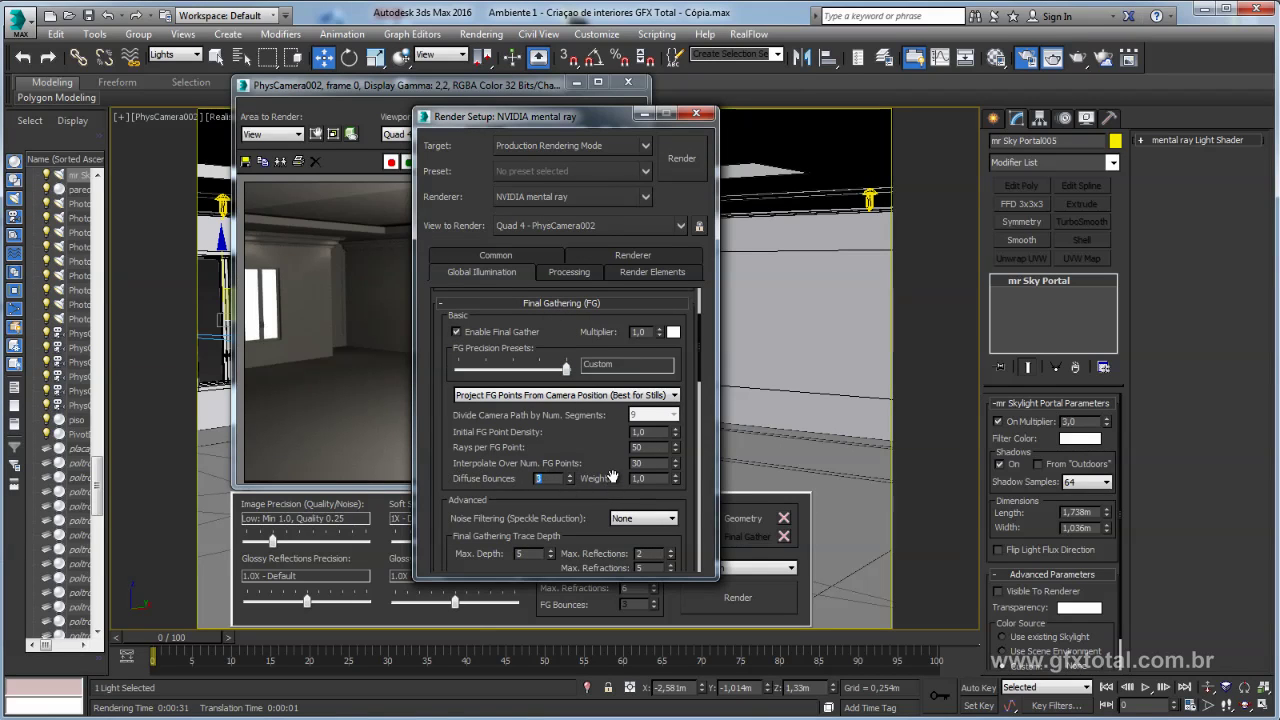
left_click_drag(612, 477, 621, 160)
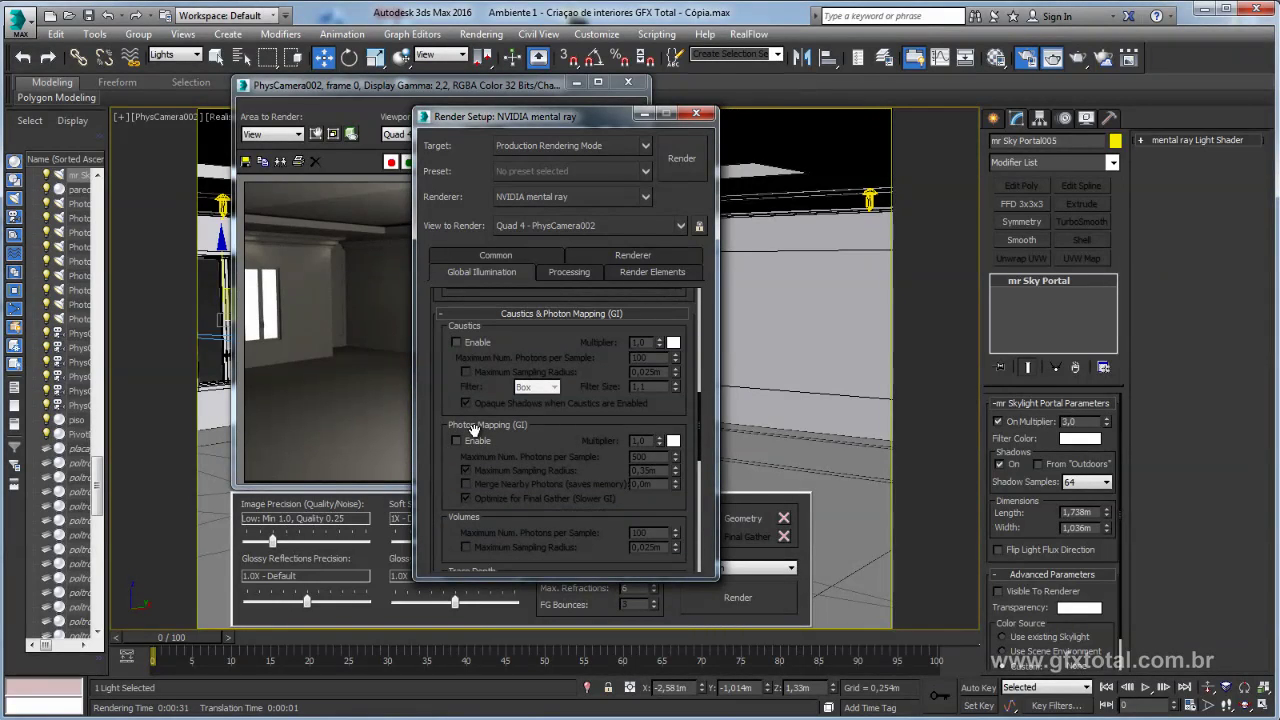
scroll(474, 428, "up", 3)
scroll(544, 410, "up", 1)
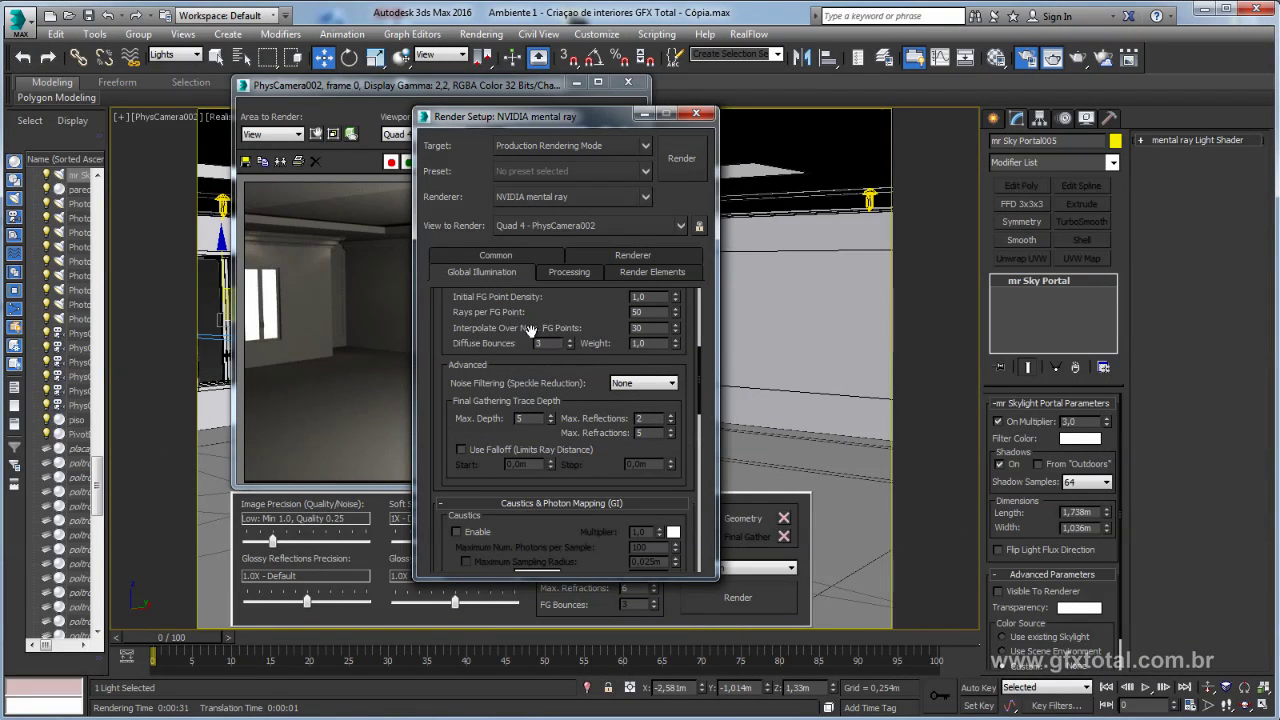
left_click_drag(586, 330, 592, 401)
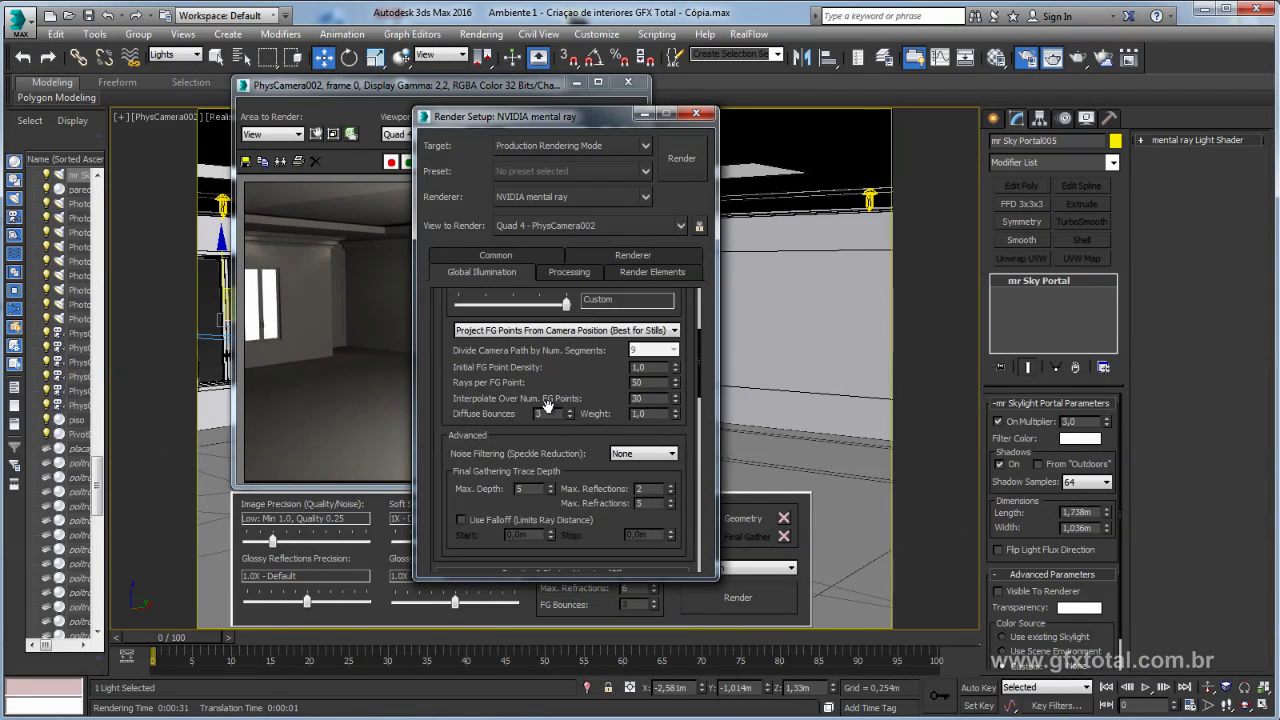
scroll(440, 541, "down", 5)
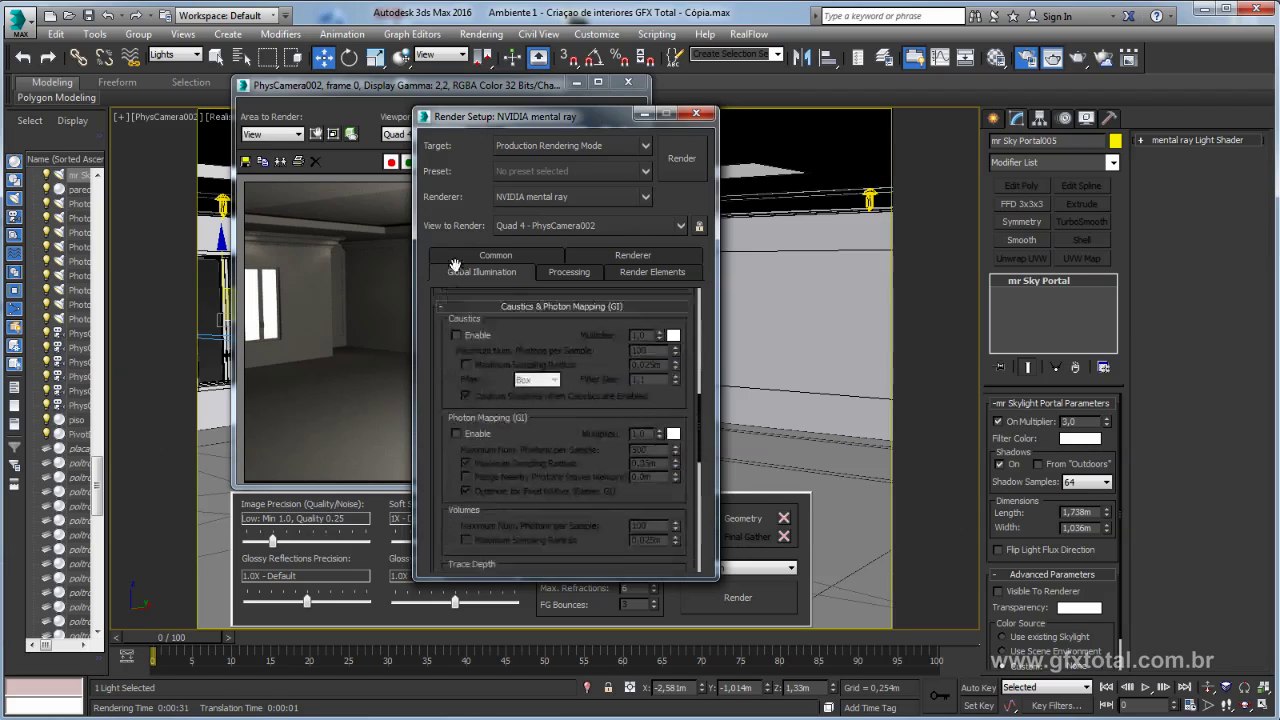
scroll(466, 354, "down", 5)
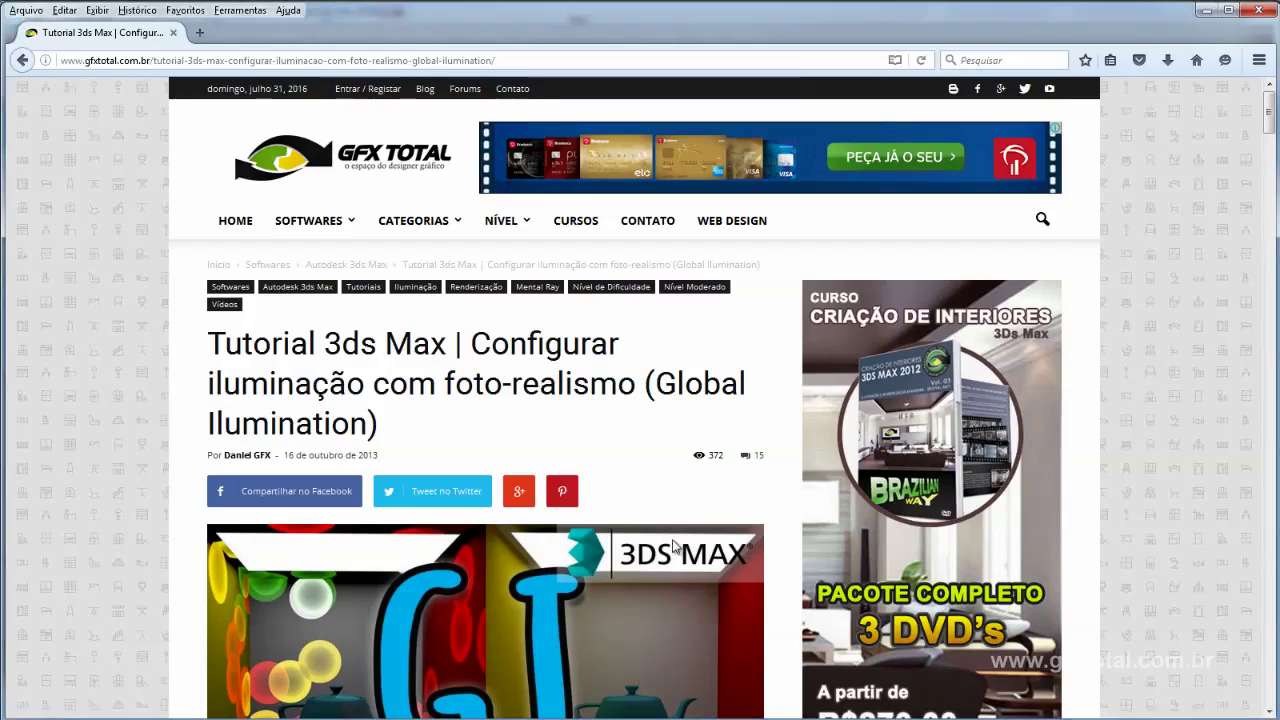
scroll(681, 477, "down", 1)
scroll(681, 477, "down", 3)
scroll(681, 477, "up", 1)
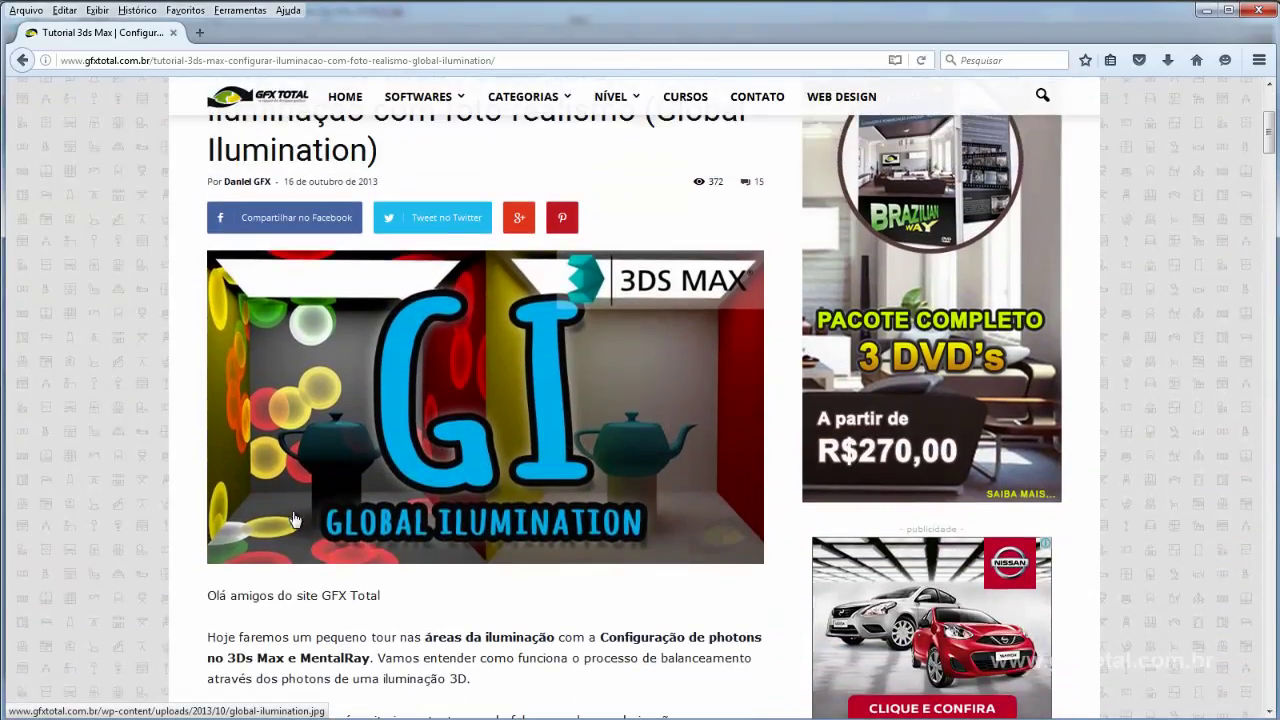
scroll(480, 500, "up", 1)
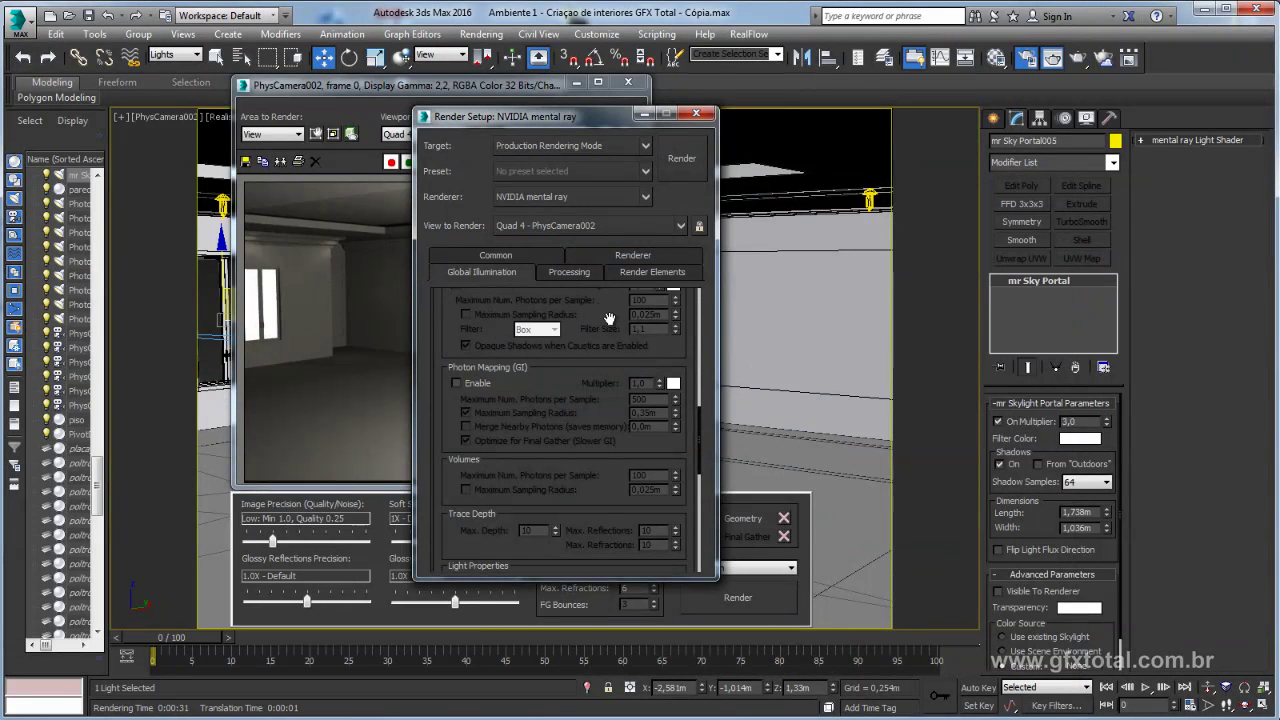
- Lower Final Gather Diffuse Bounces from 3 to 1
scroll(609, 318, "up", 3)
scroll(605, 335, "up", 3)
scroll(600, 355, "up", 3)
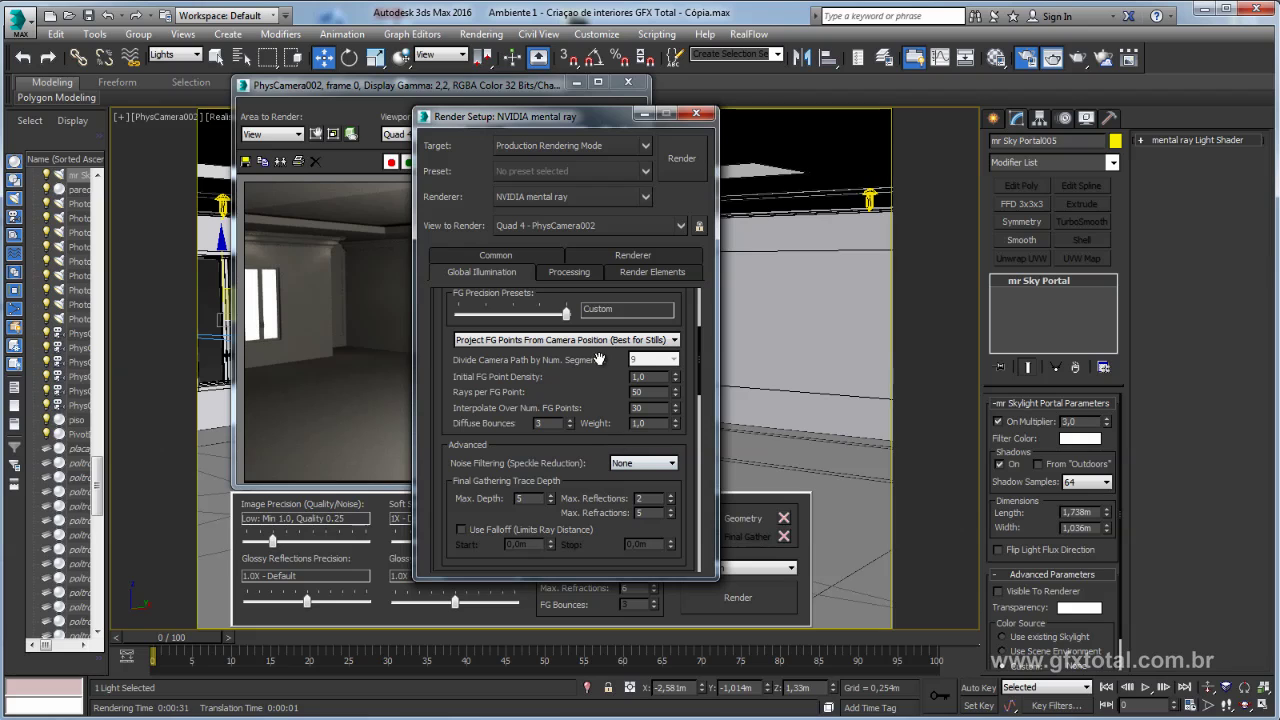
scroll(632, 484, "down", 5)
scroll(600, 430, "down", 3)
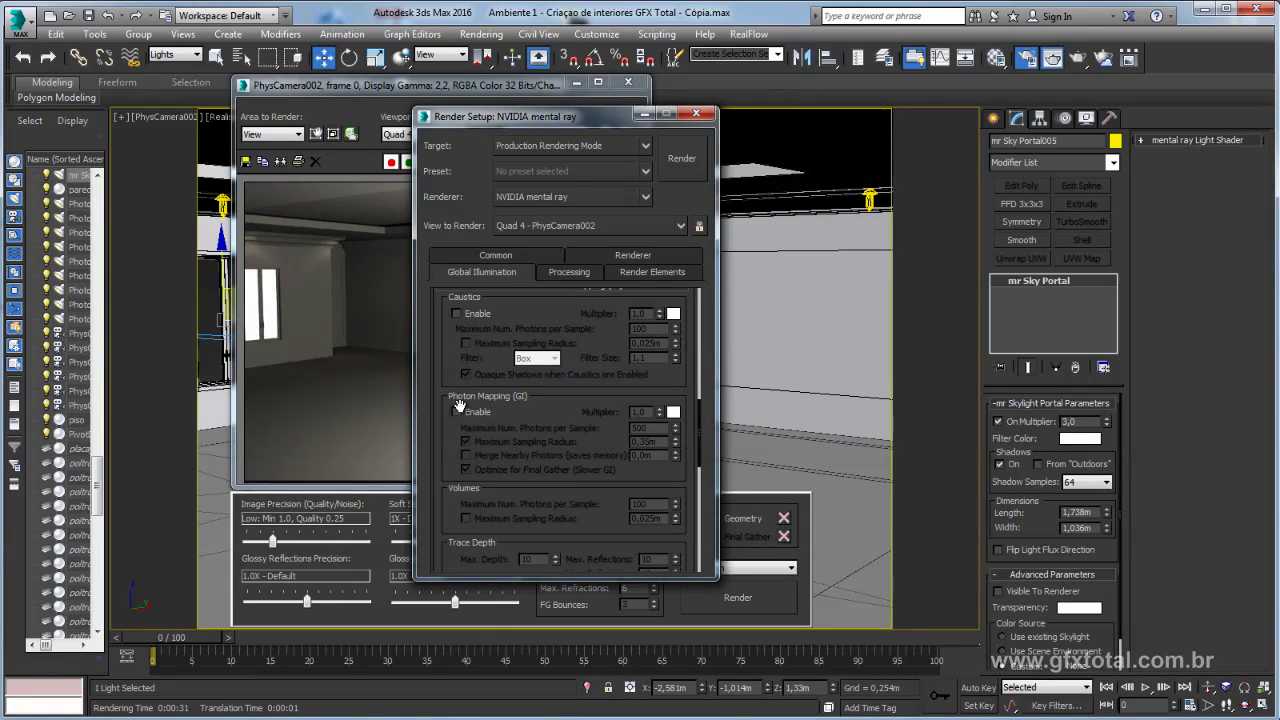
scroll(439, 354, "up", 5)
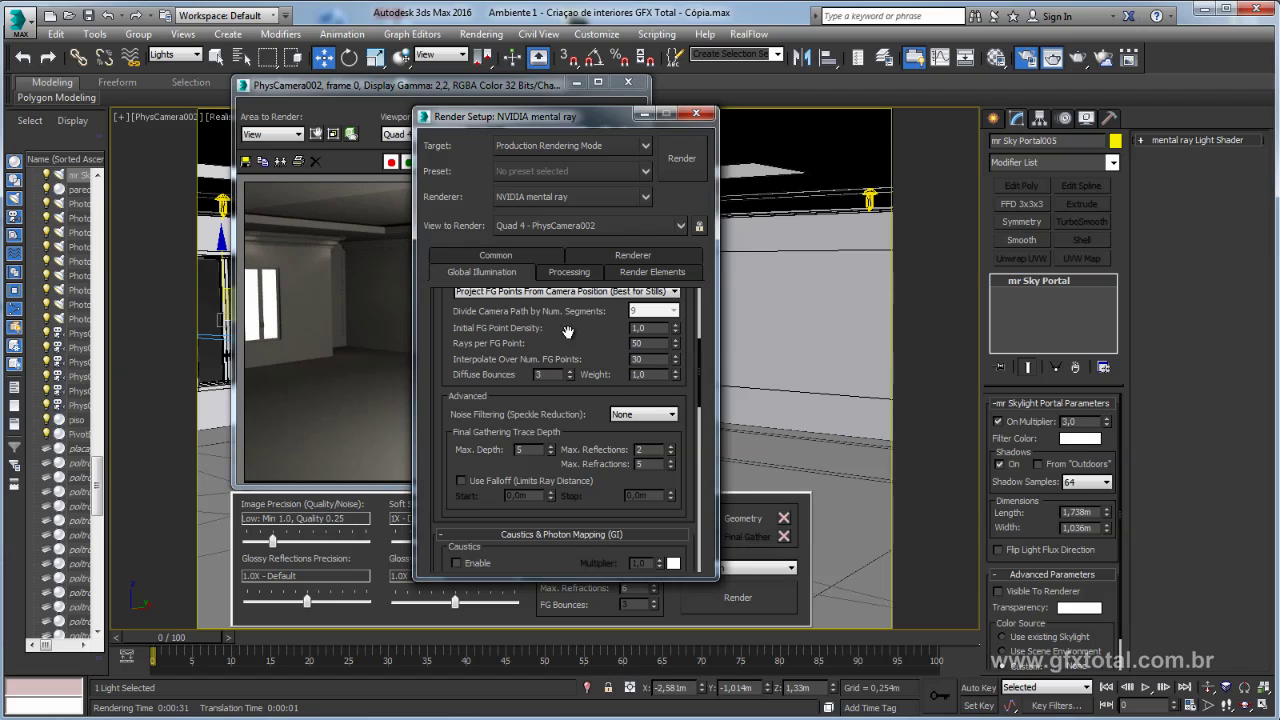
scroll(545, 420, "up", 2)
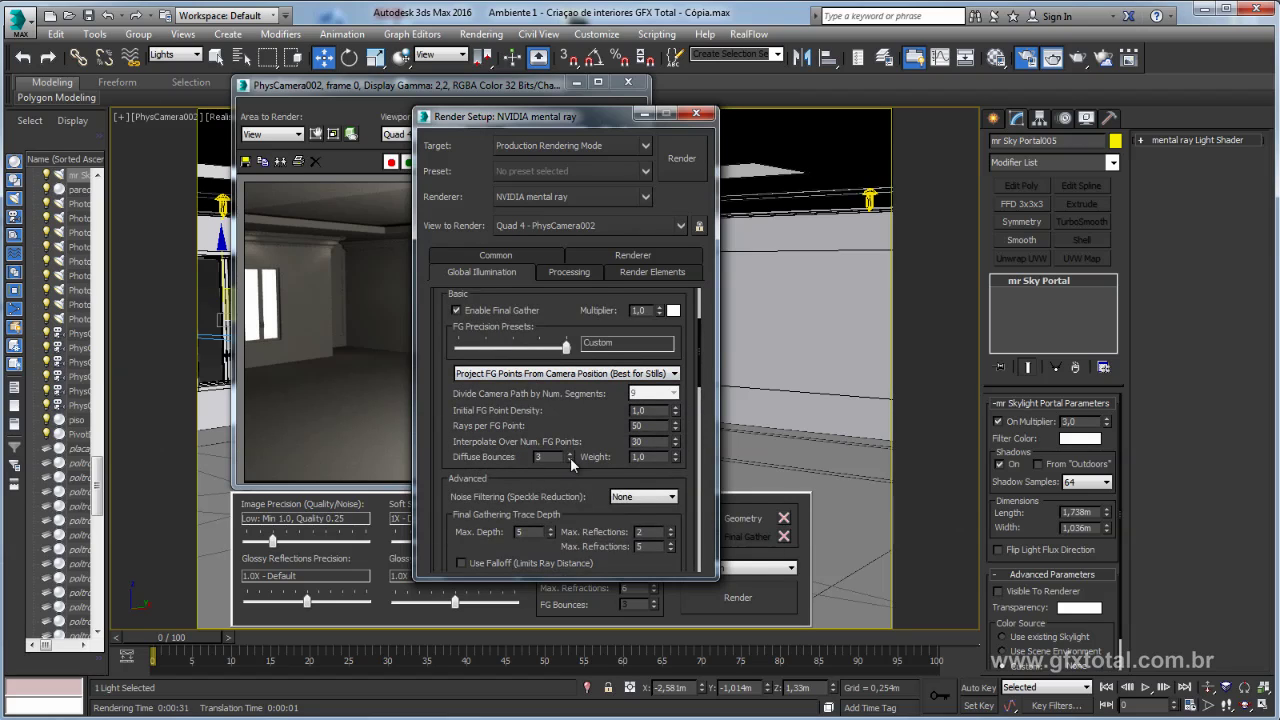
left_click(570, 460)
left_click(570, 460)
mouse_move(563, 419)
left_mouse_down()
mouse_move(581, 357)
mouse_move(603, 443)
left_mouse_up()
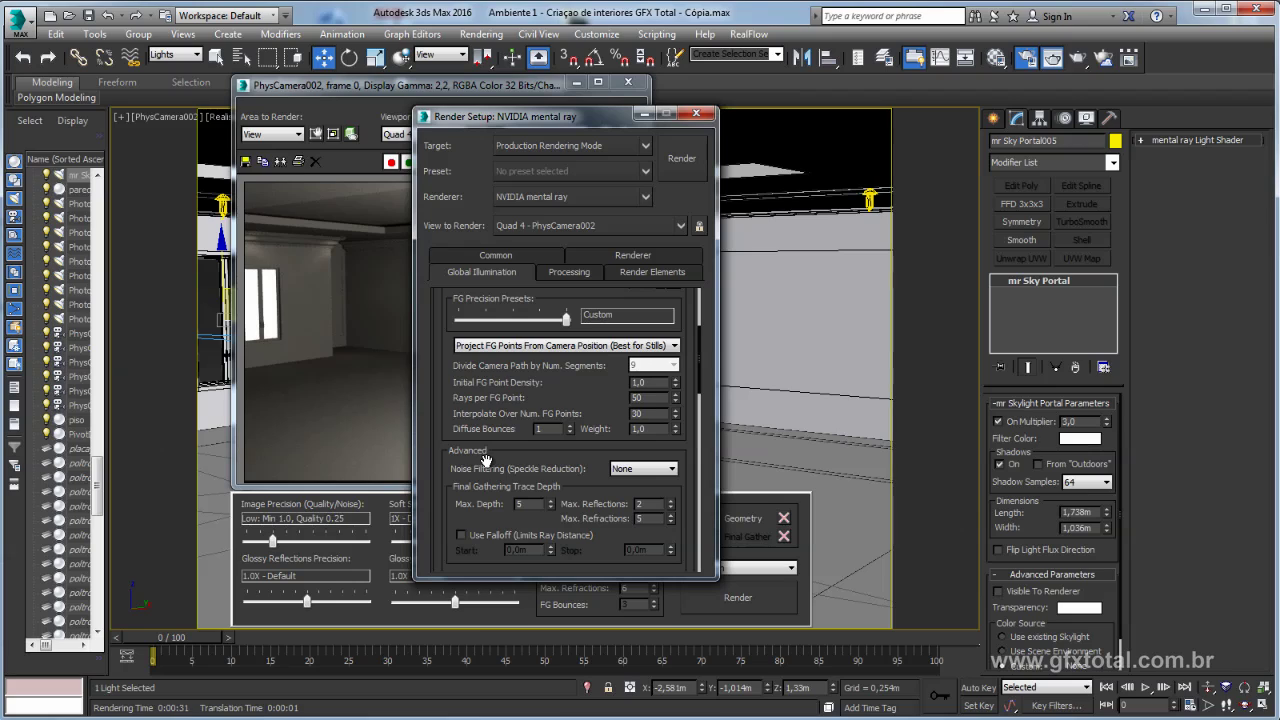
- Set Noise Filtering to High and Max. Reflections to 4, then minimize Render Setup
left_click(637, 474)
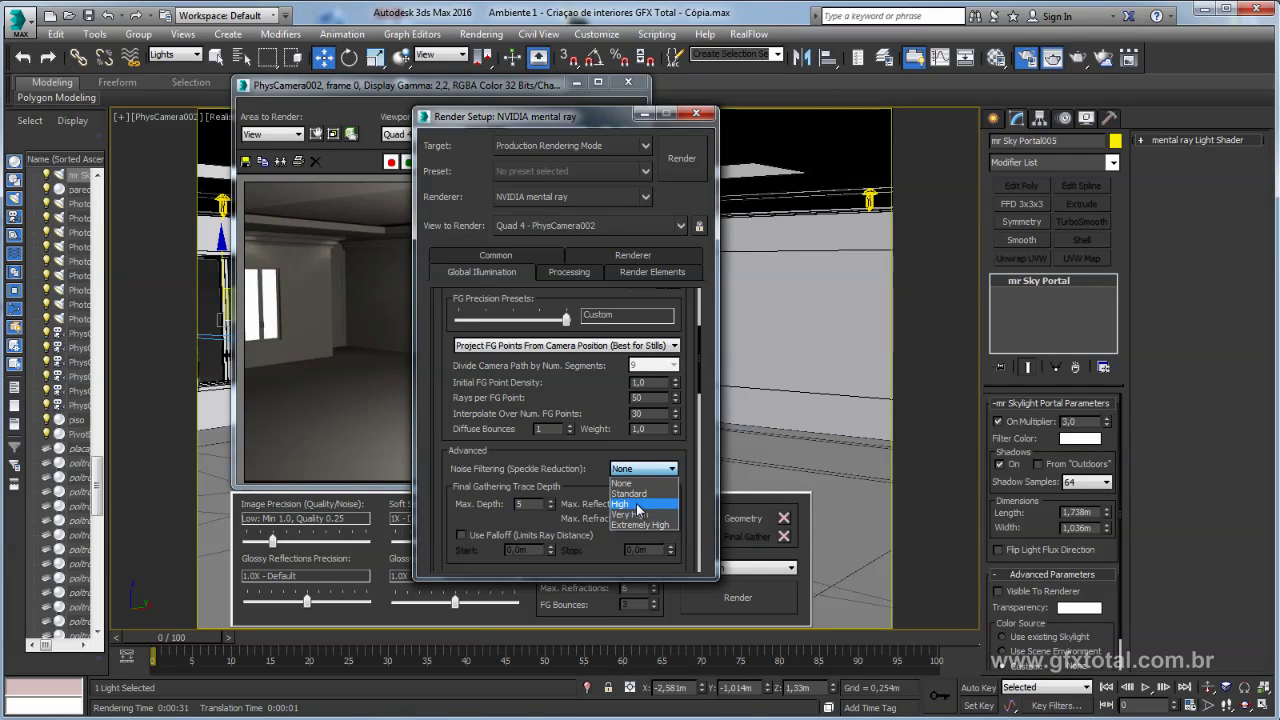
left_click(638, 505)
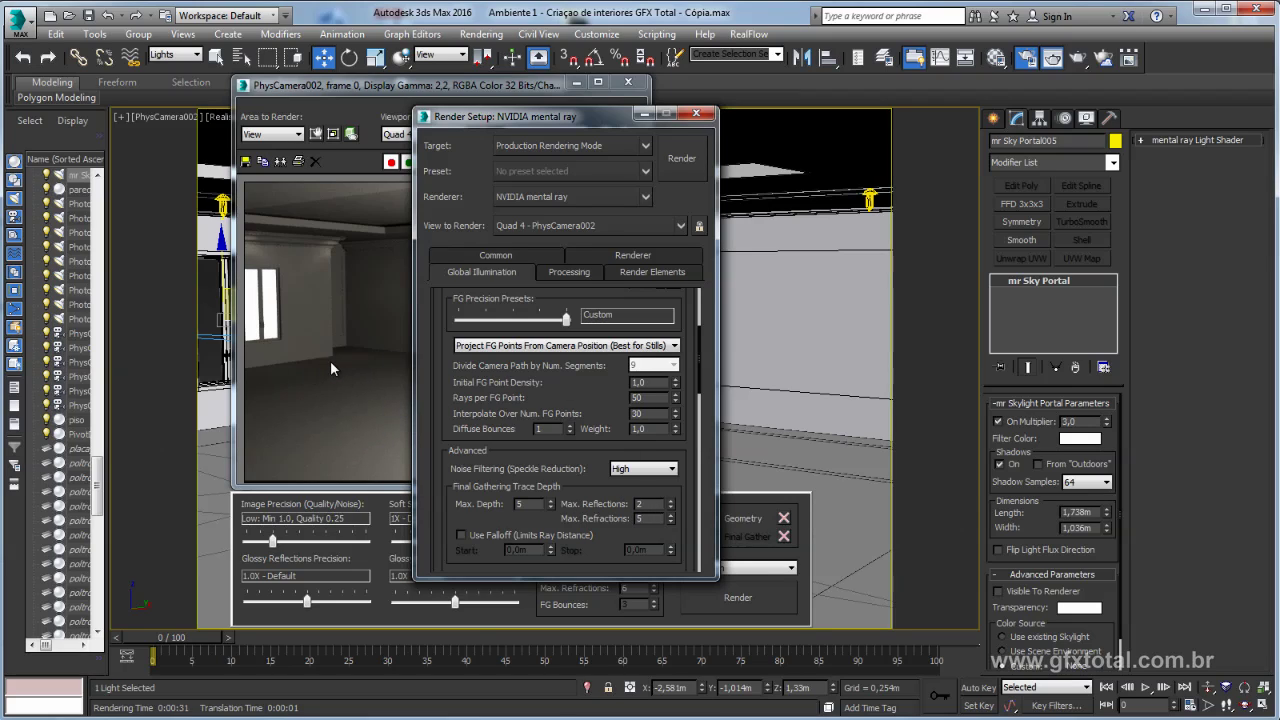
left_click(672, 500)
left_click(644, 114)
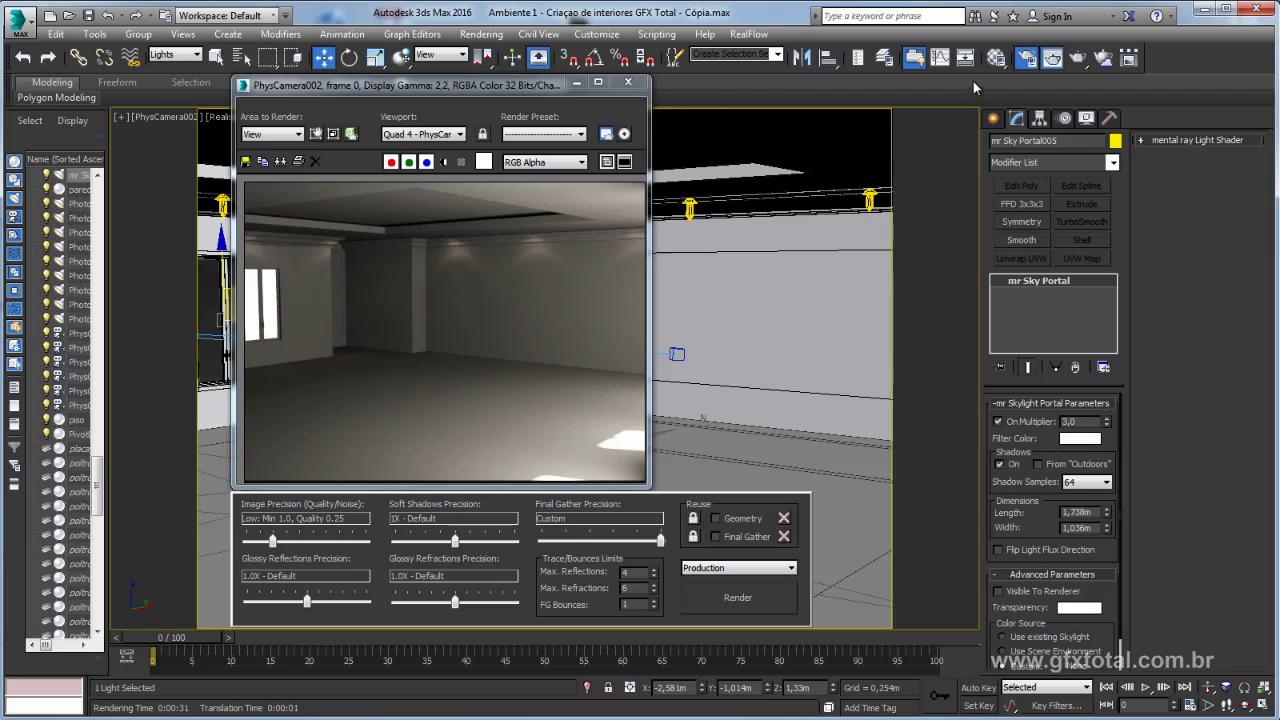
- Sample the parede wall material and review its ambient occlusion (enabled, 32 samples)
left_click(996, 58)
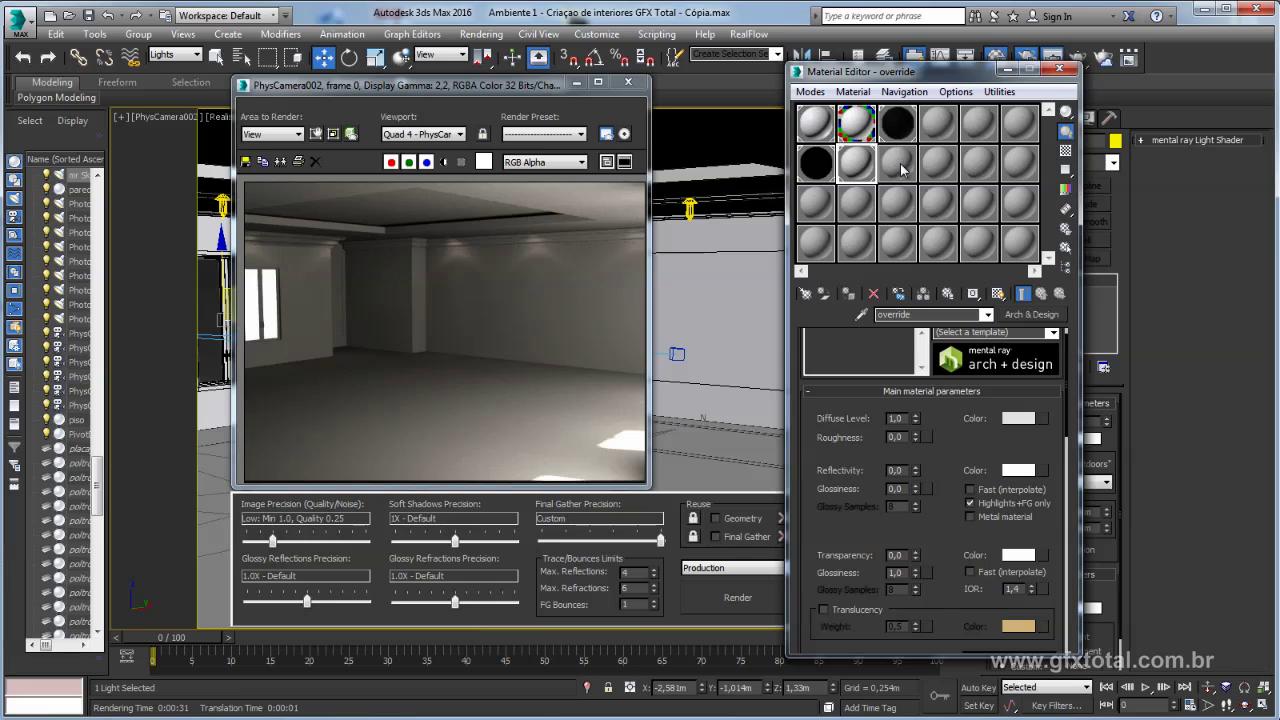
left_click_drag(850, 71, 1007, 73)
left_click(1050, 173)
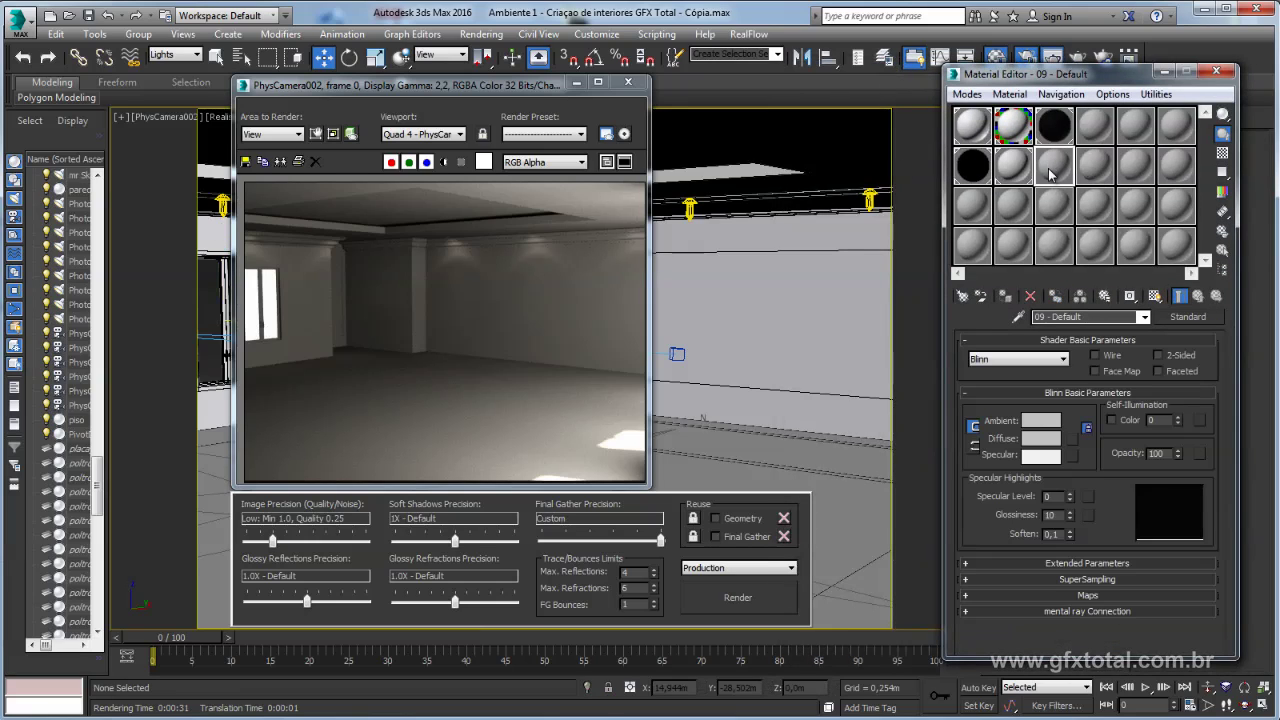
left_click(1019, 316)
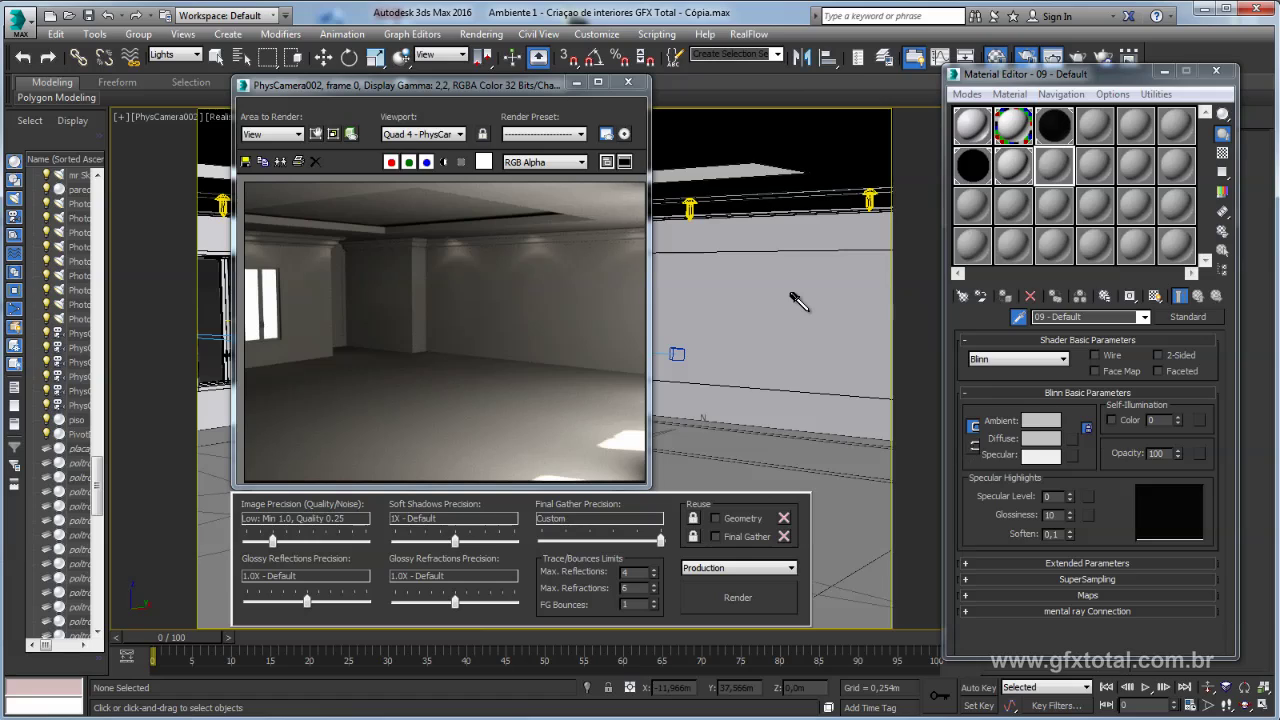
left_click(795, 298)
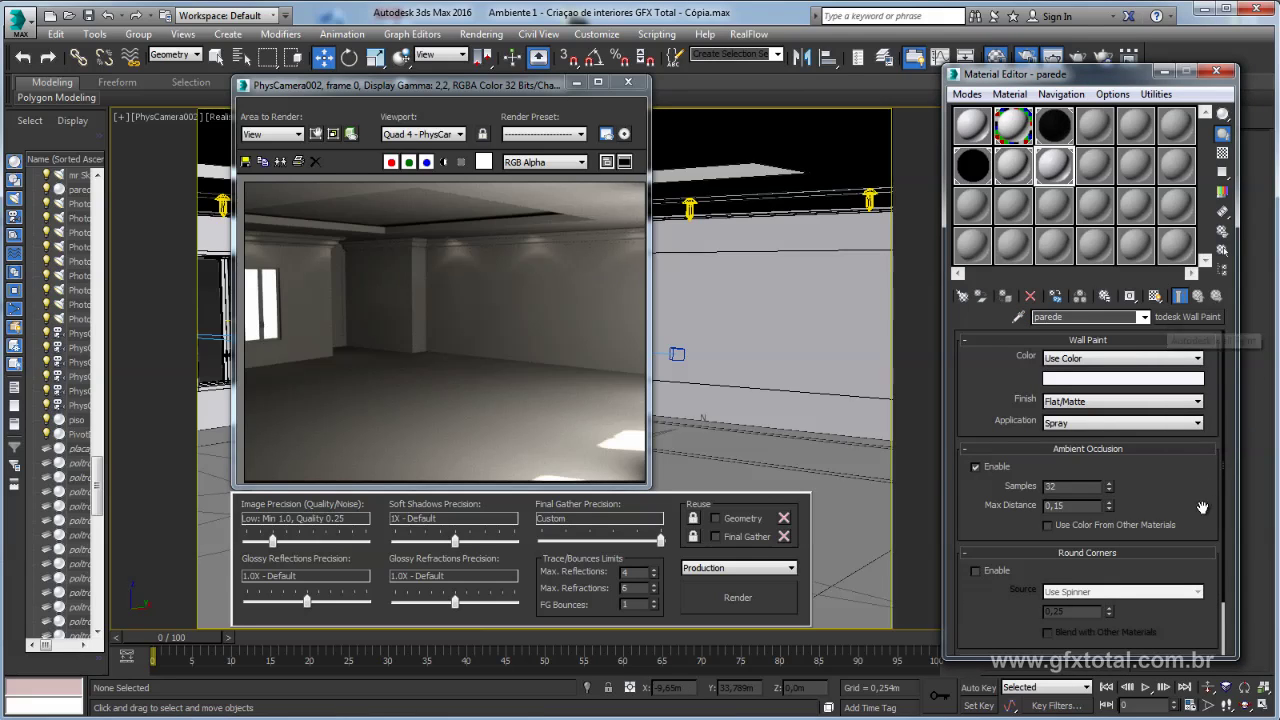
scroll(1185, 409, "down", 3)
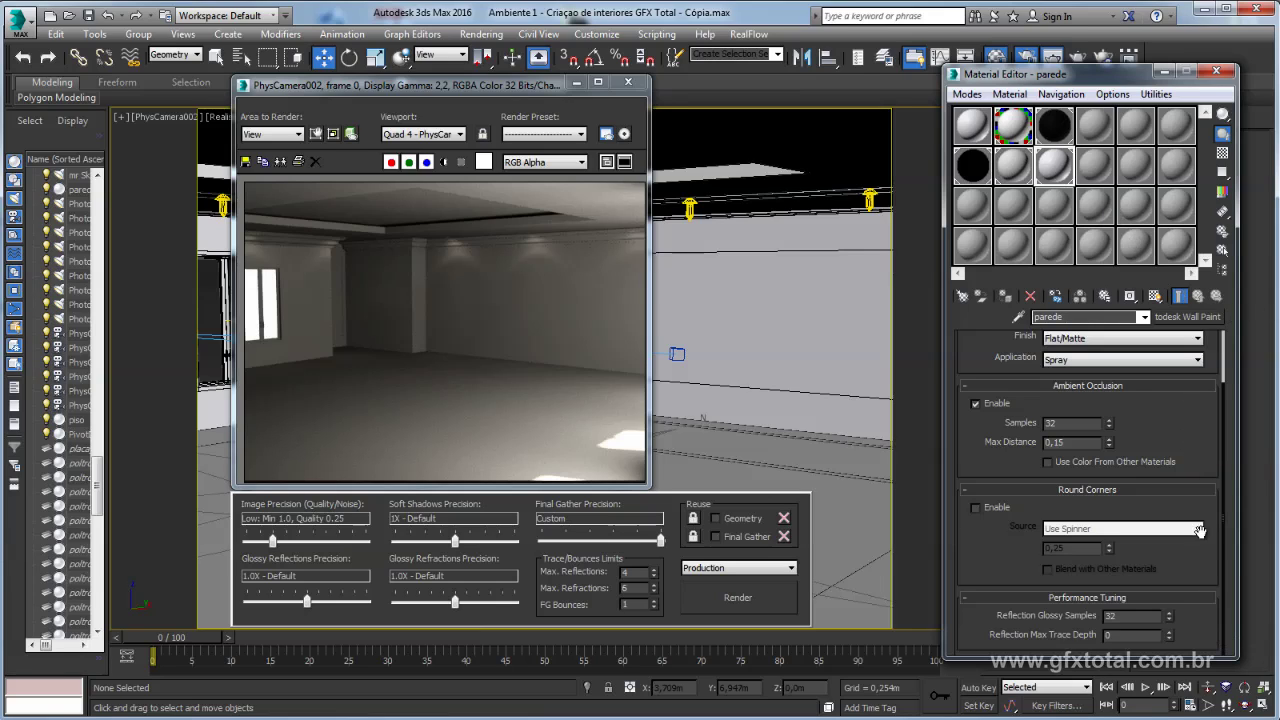
left_click_drag(1192, 434, 1192, 510)
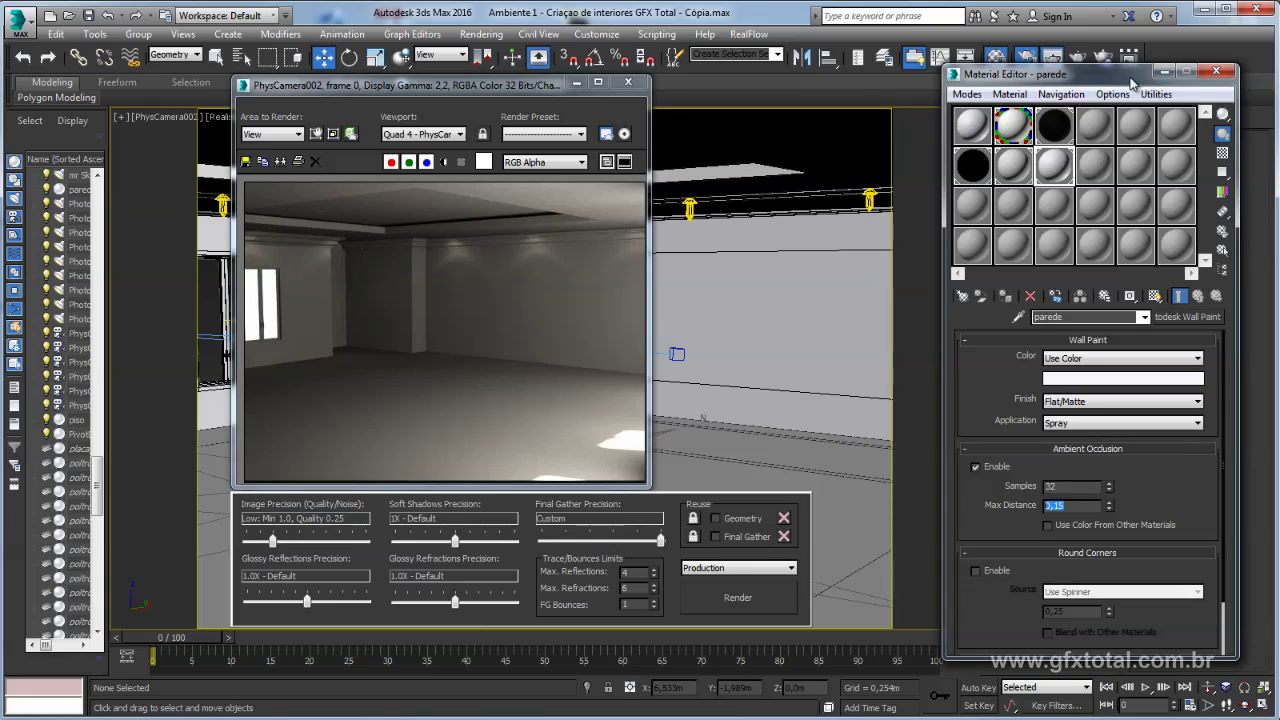
left_click(1160, 72)
- Draw a small temporary Box001 on the floor by the wall
left_click(993, 118)
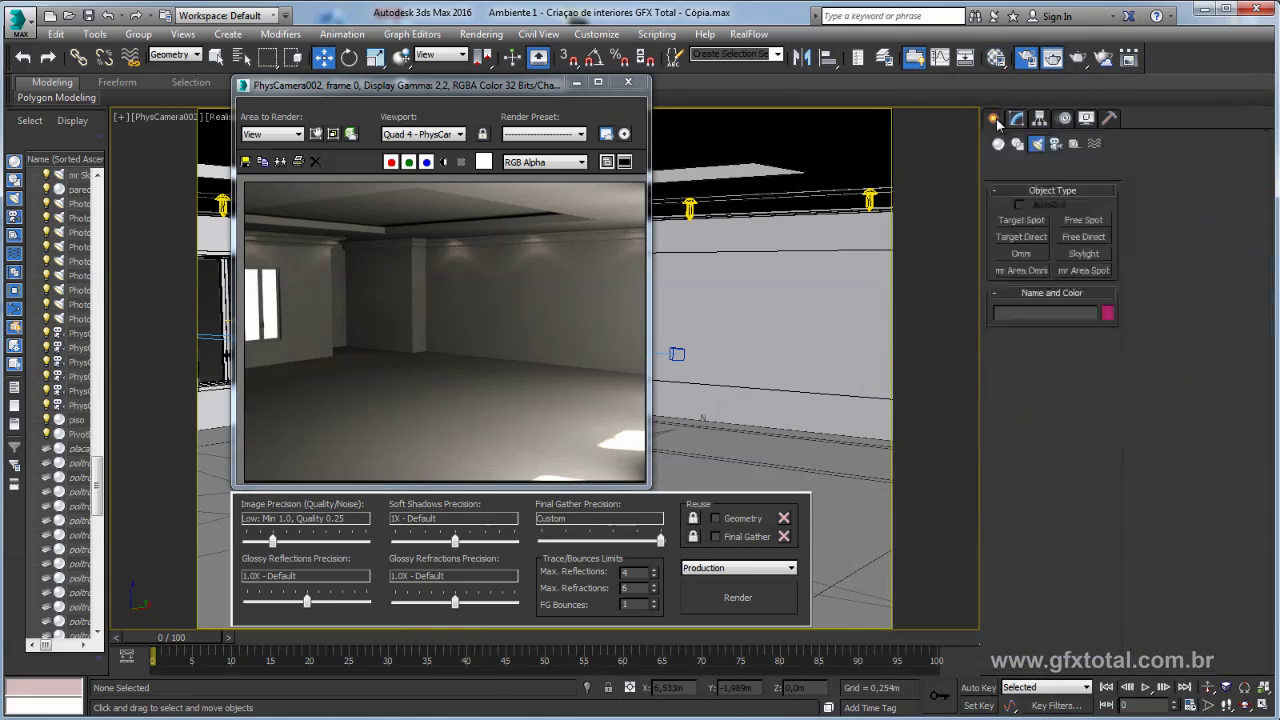
left_click(999, 143)
left_click(1026, 219)
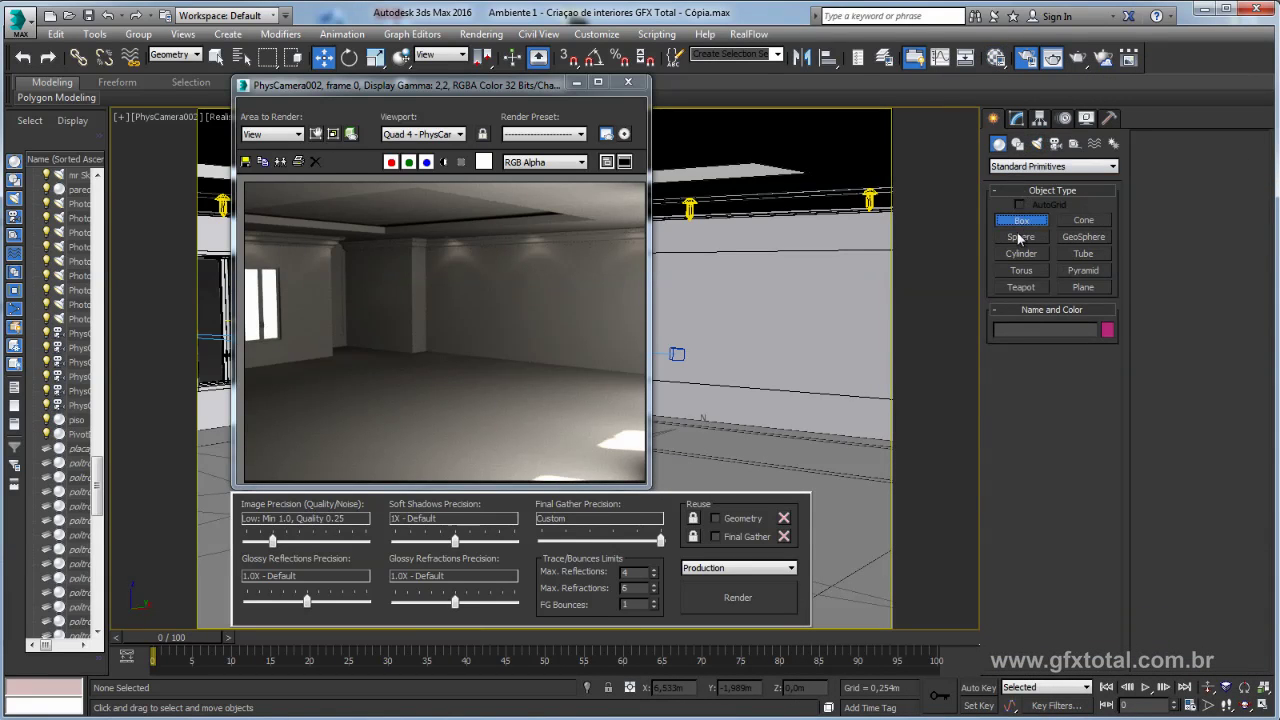
left_click_drag(825, 430, 805, 440)
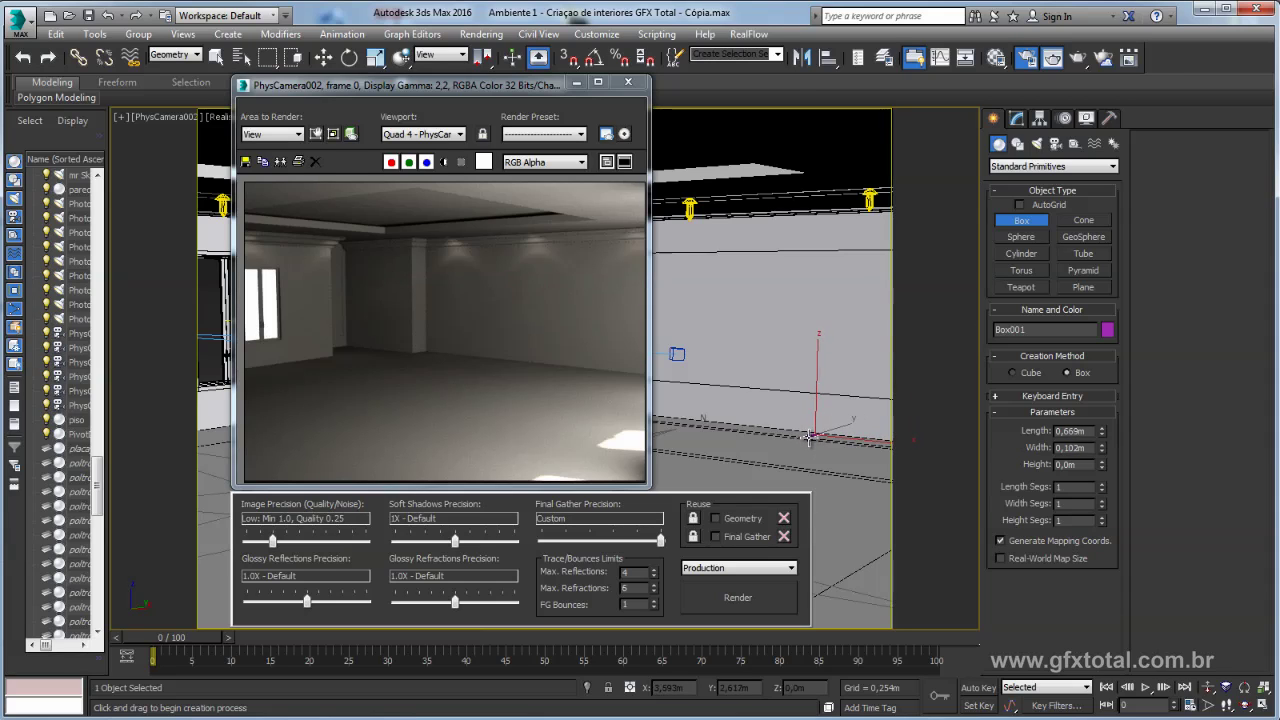
left_click_drag(805, 440, 815, 436)
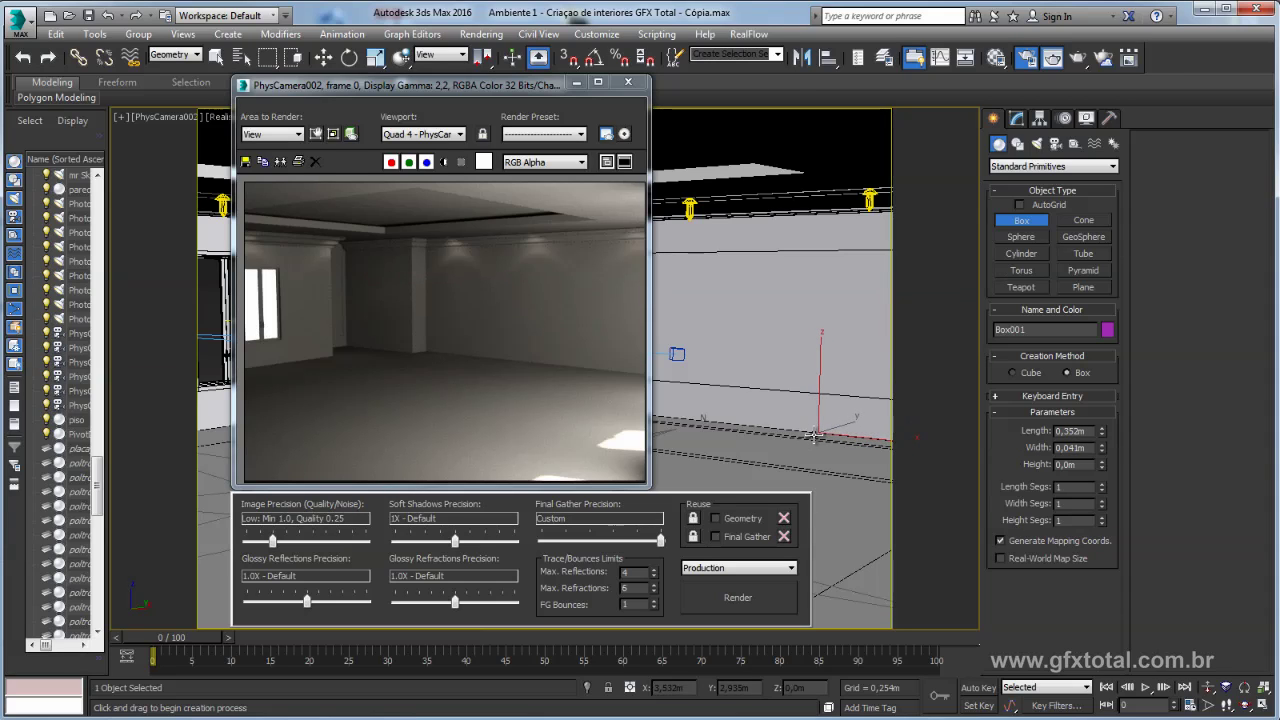
left_click(815, 417)
key("w")
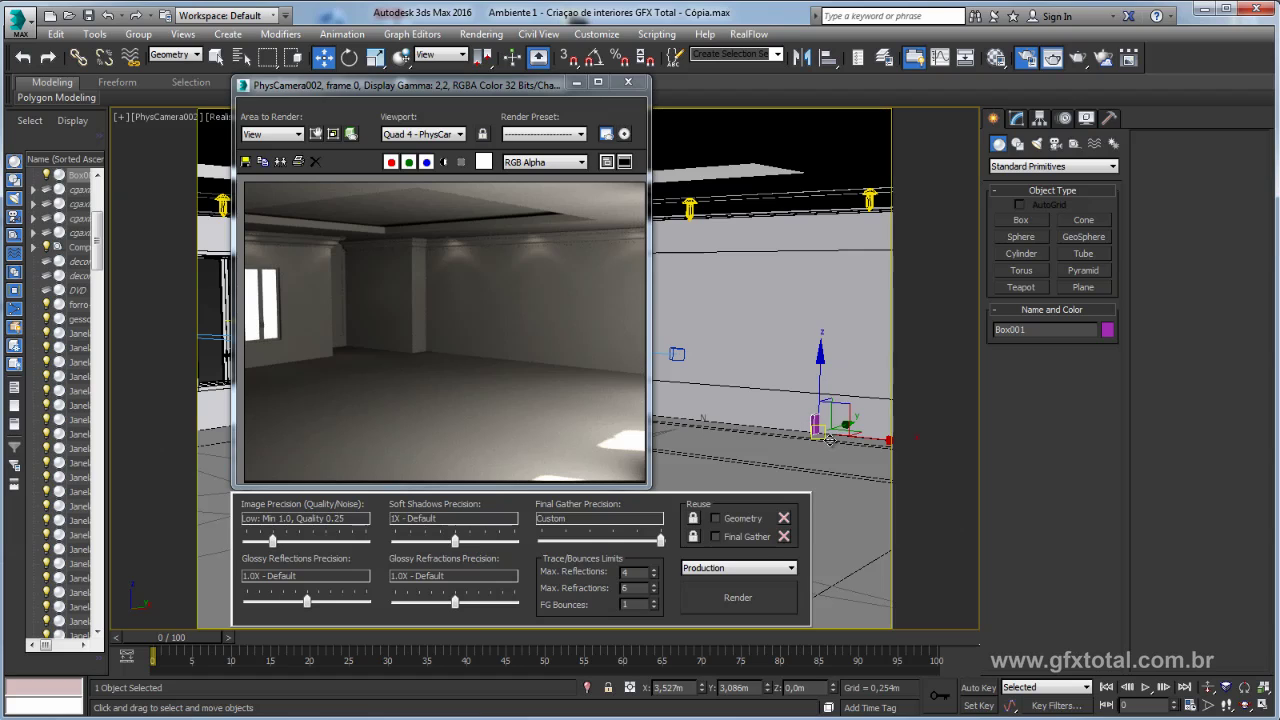
key("p")
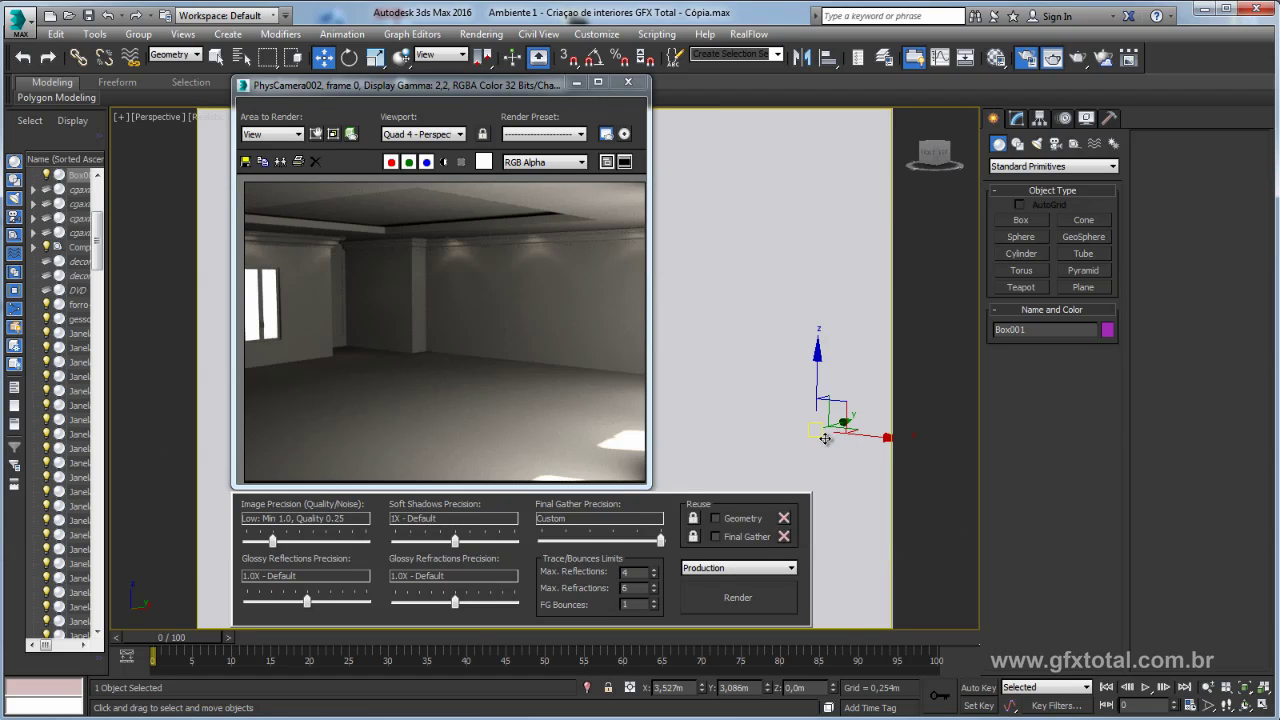
scroll(829, 434, "down", 5)
middle_click_drag(814, 457, 725, 256, "alt")
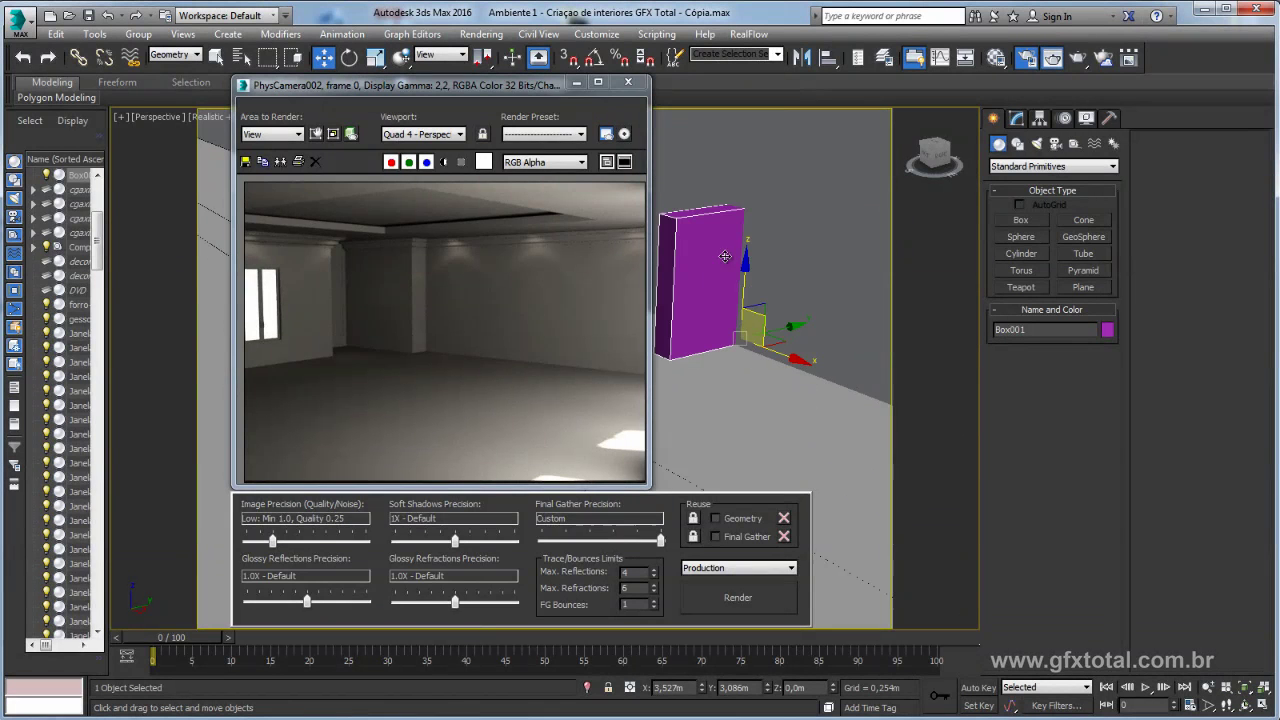
- Close the render window, set the box Length to 0.127m as reference, then delete it
left_click(627, 82)
key("z")
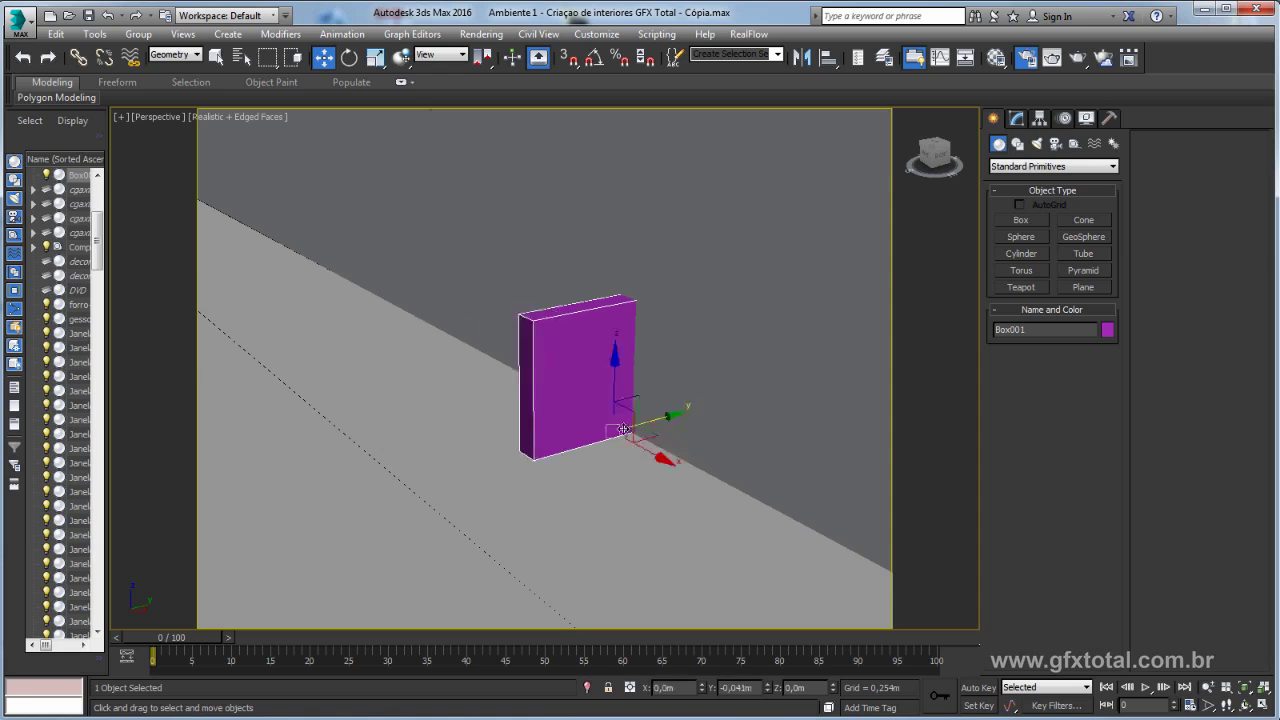
left_click_drag(623, 429, 662, 417)
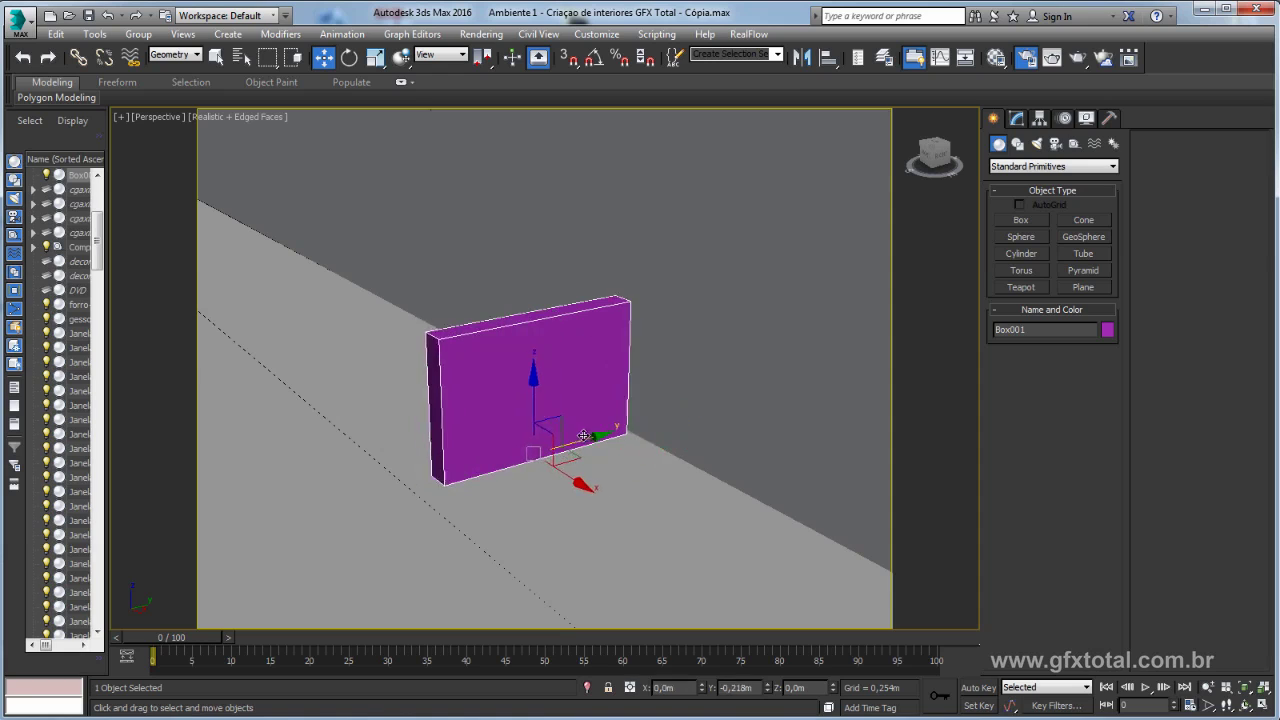
left_click(1018, 120)
left_click_drag(1101, 422, 1101, 470)
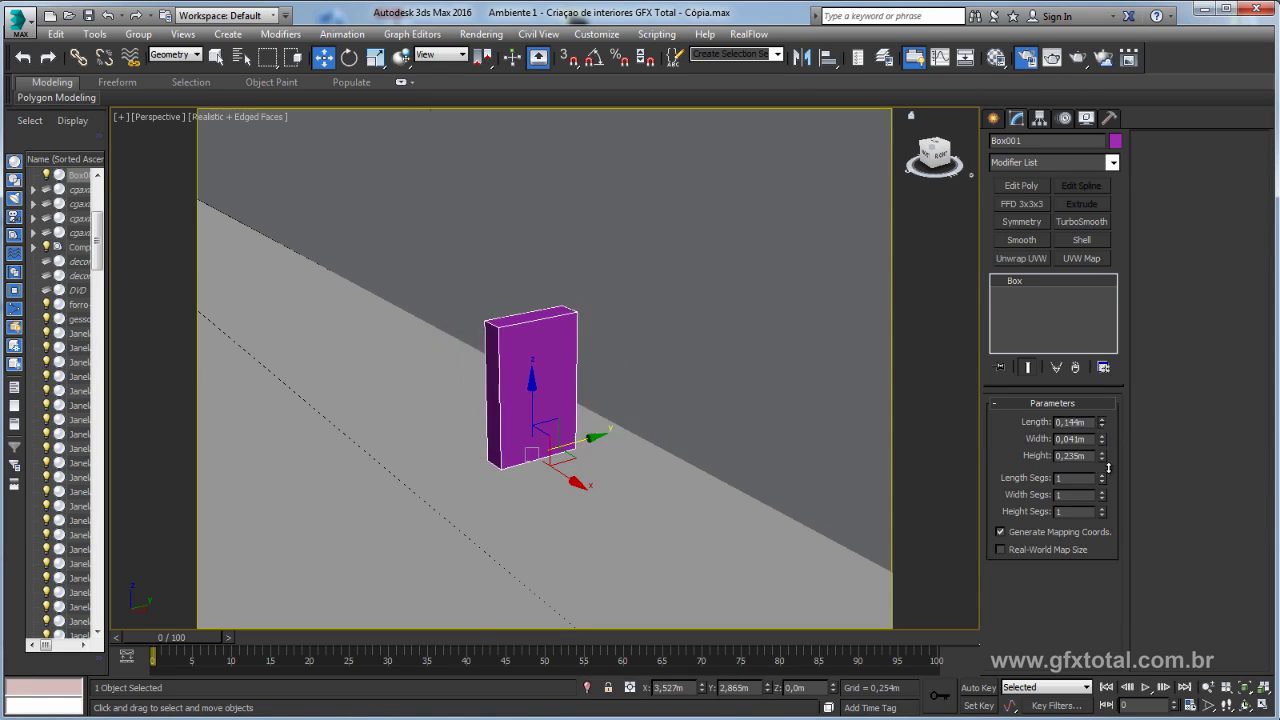
left_click_drag(568, 440, 623, 425)
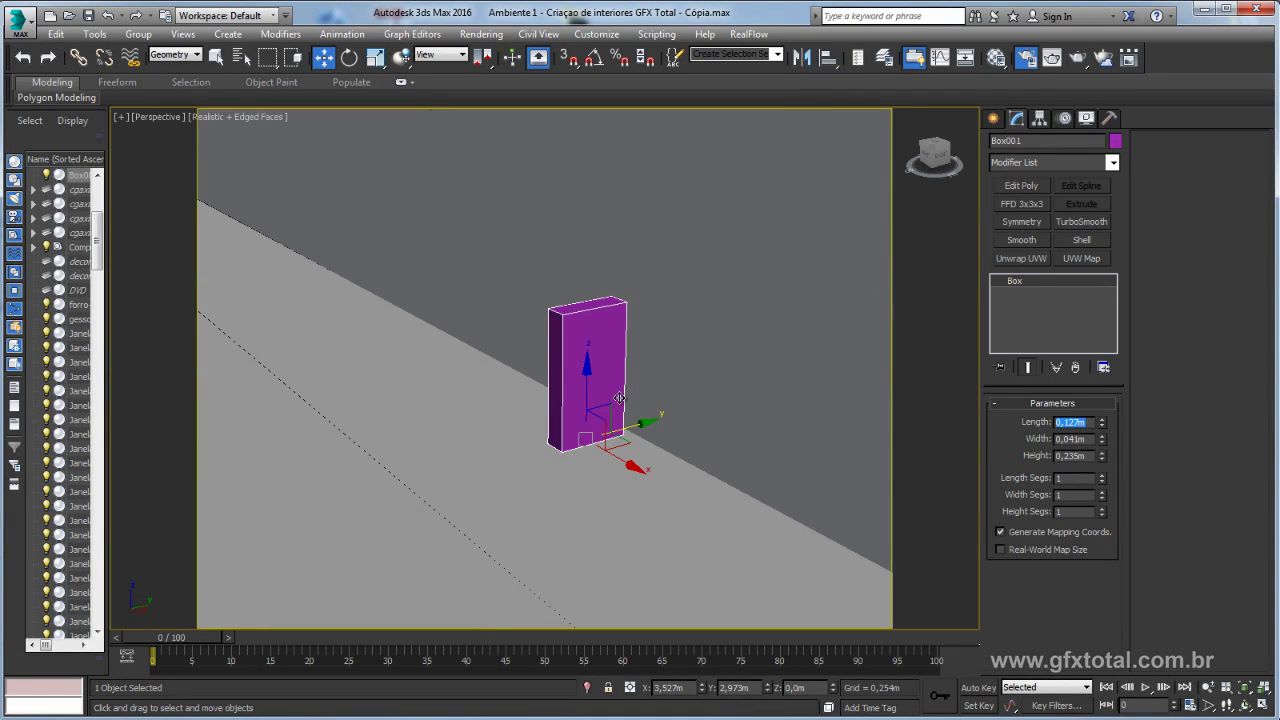
key("Delete")
scroll(614, 376, "up", 5)
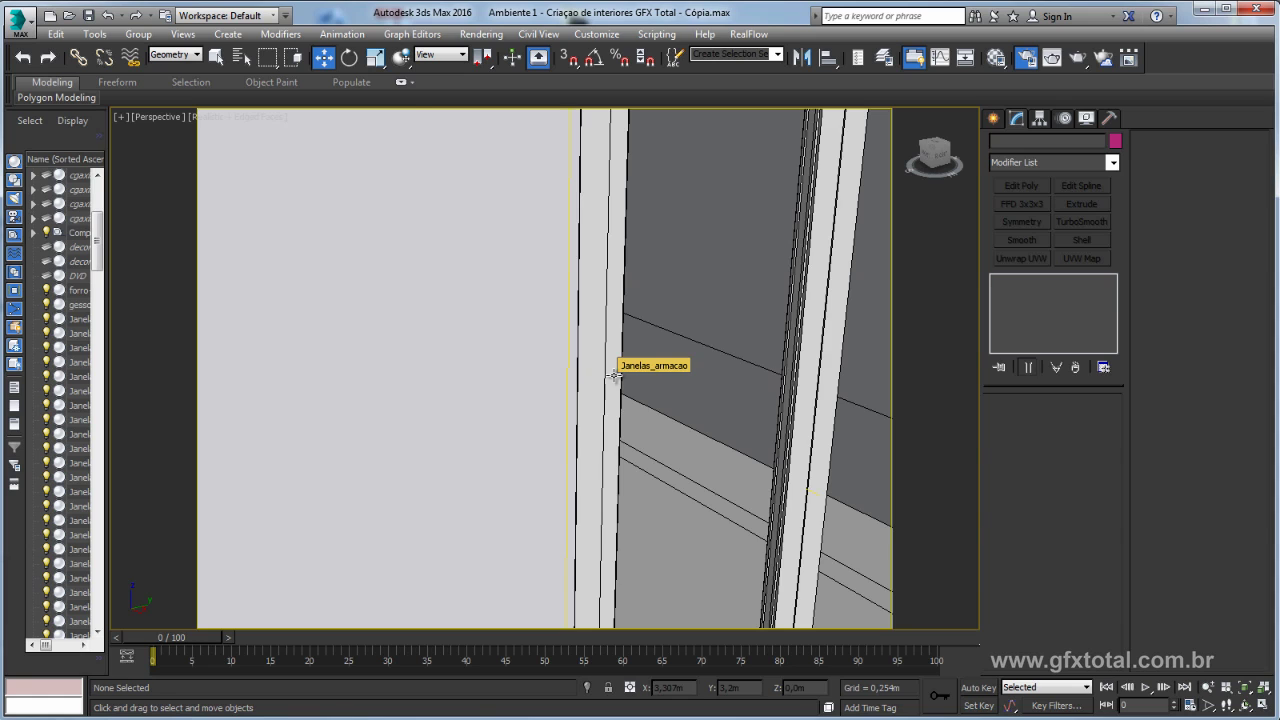
- Set the override material's Ambient Occlusion Max Distance to 0.127m
left_click(614, 376)
left_click(996, 57)
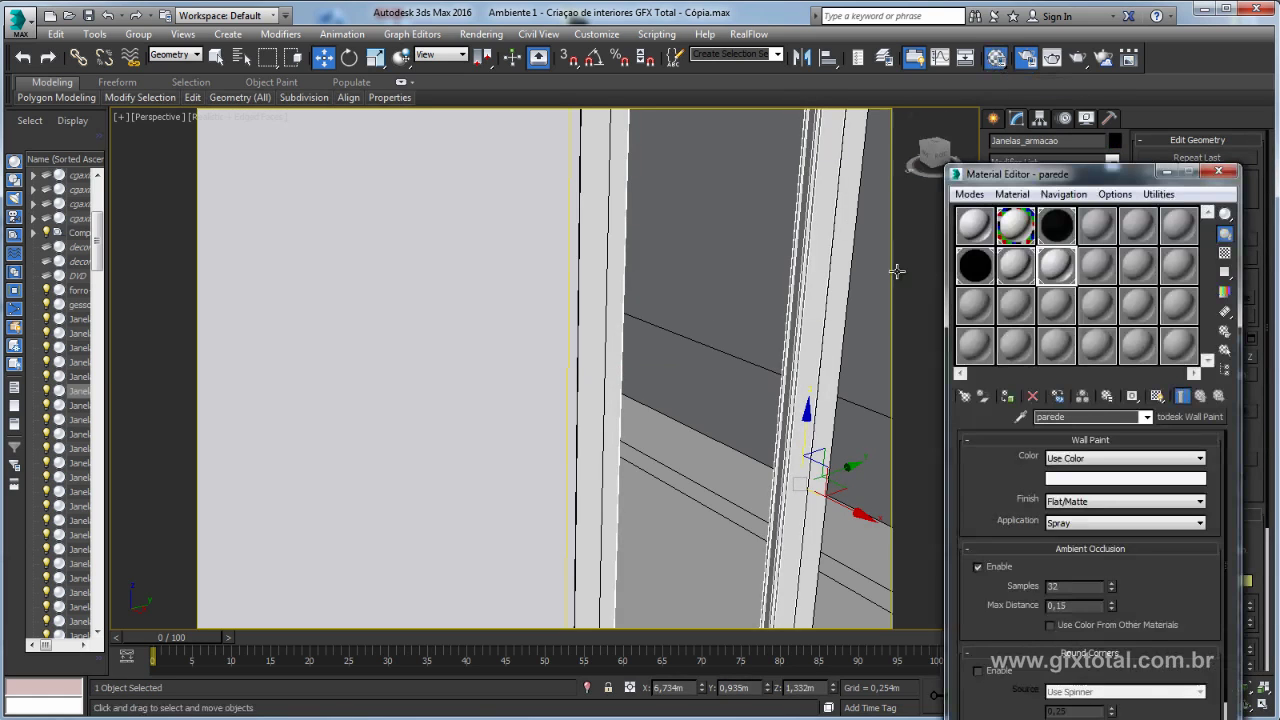
left_click(1018, 264)
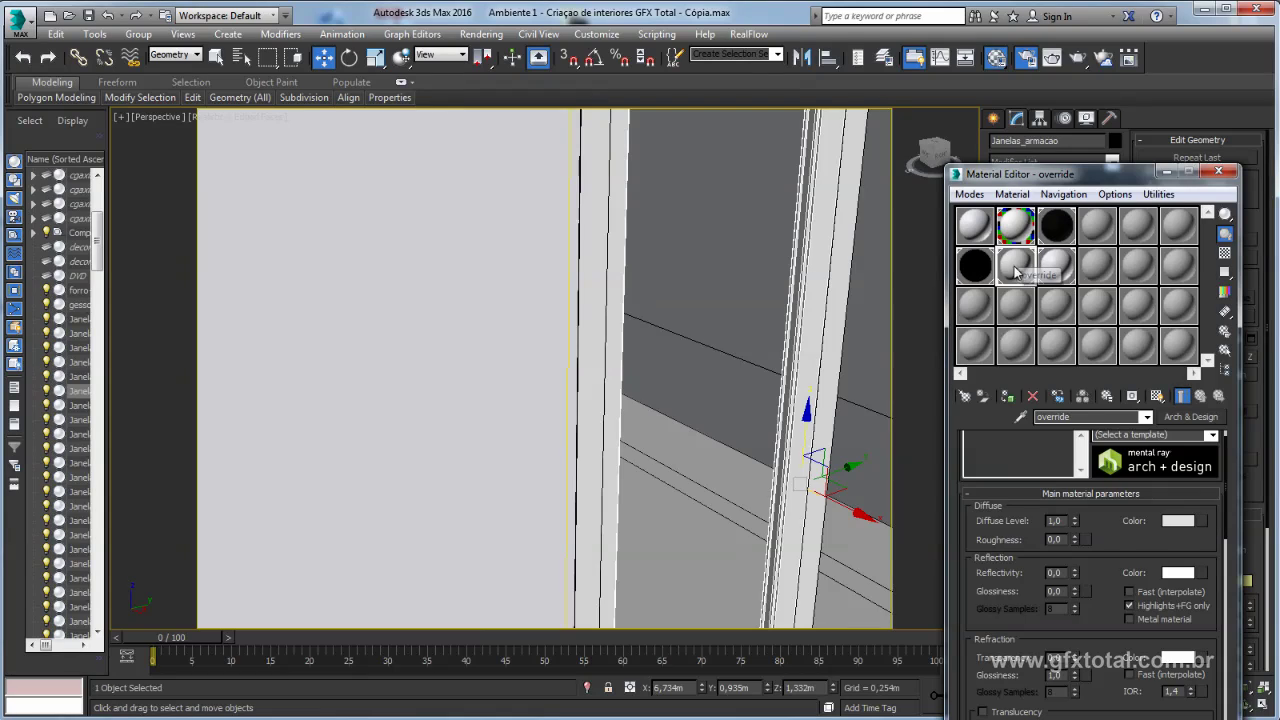
scroll(1084, 541, "down", 5)
scroll(1100, 500, "down", 10)
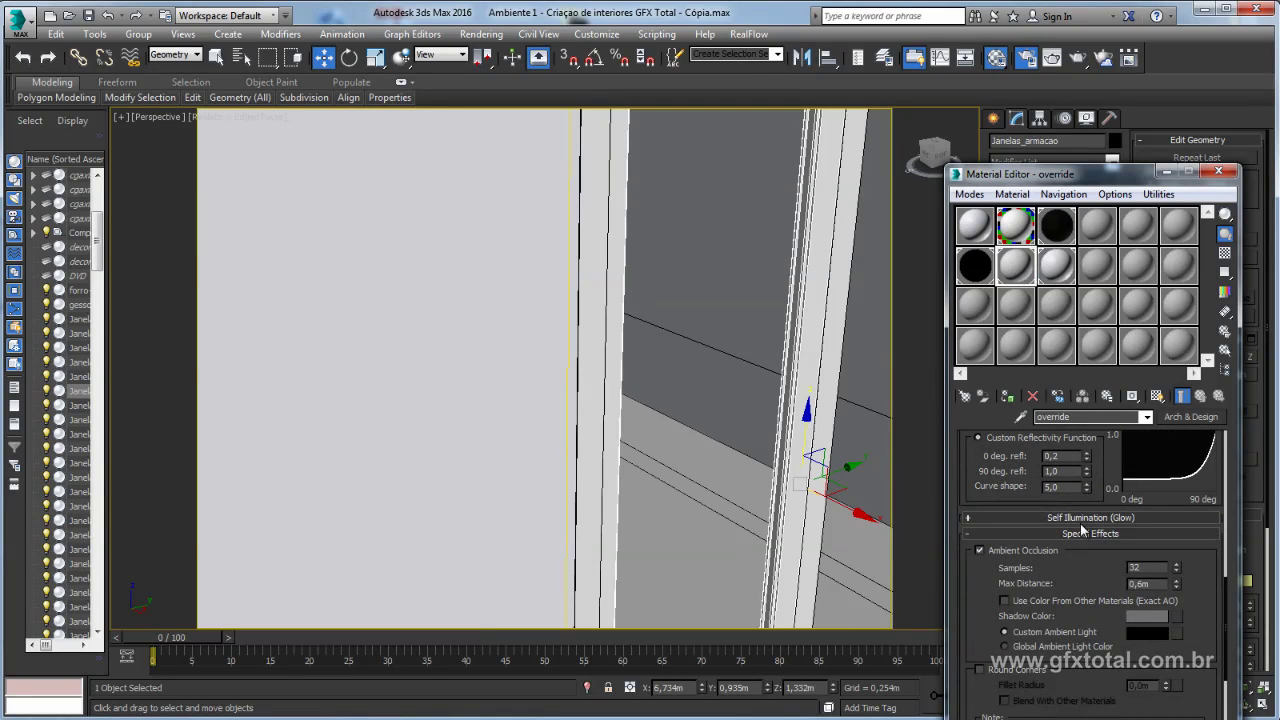
scroll(1078, 560, "down", 3)
scroll(1078, 540, "down", 3)
scroll(1078, 515, "down", 2)
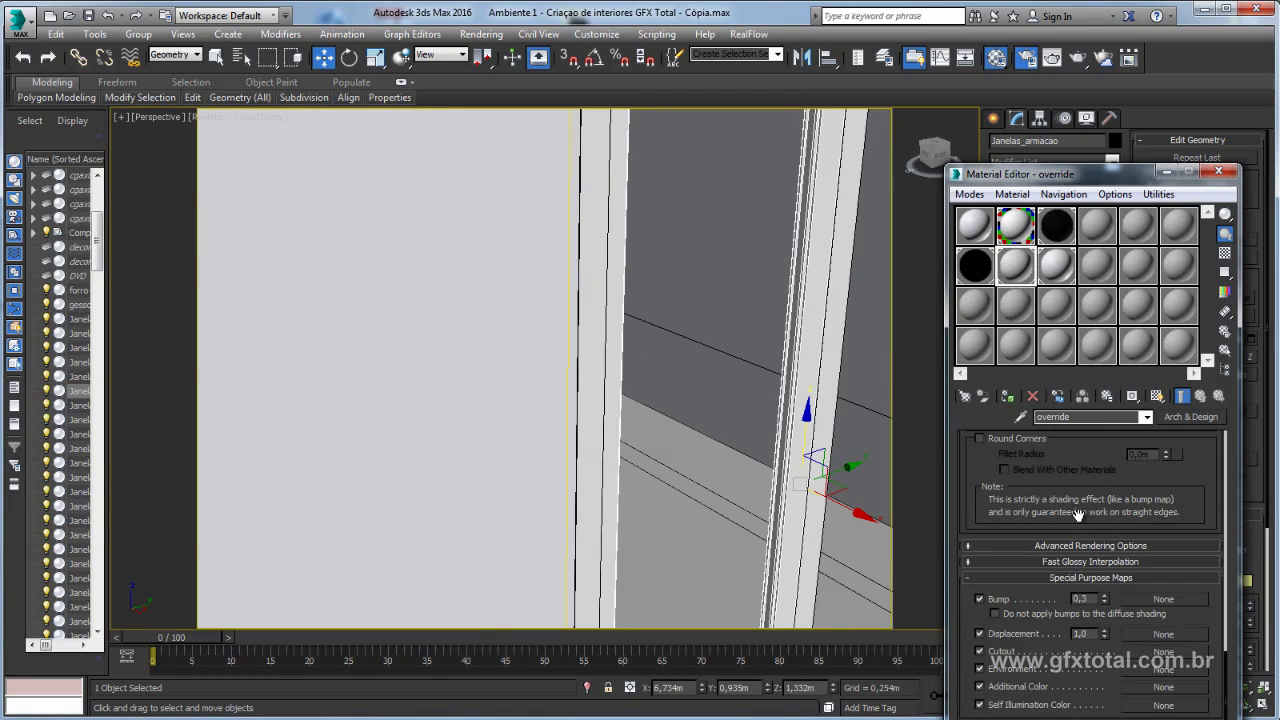
left_click(1065, 546)
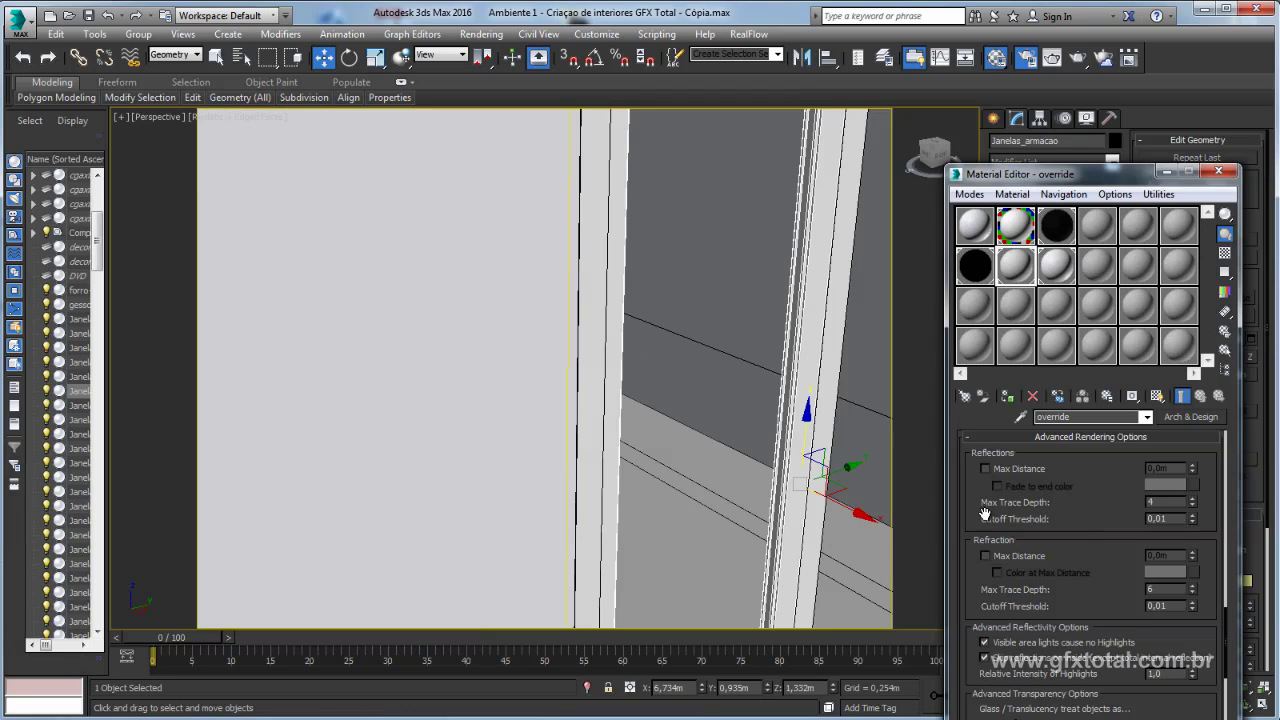
scroll(1075, 565, "up", 3)
scroll(1073, 553, "up", 2)
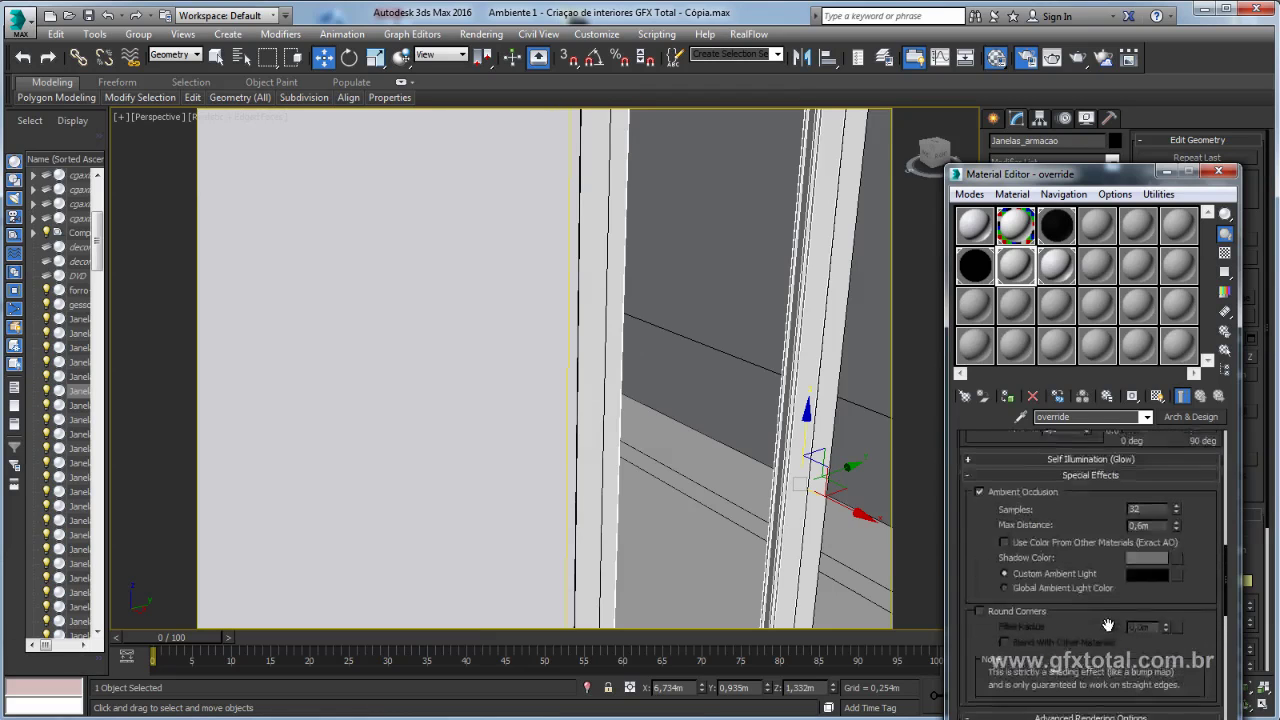
scroll(1080, 520, "up", 2)
scroll(1085, 495, "down", 1)
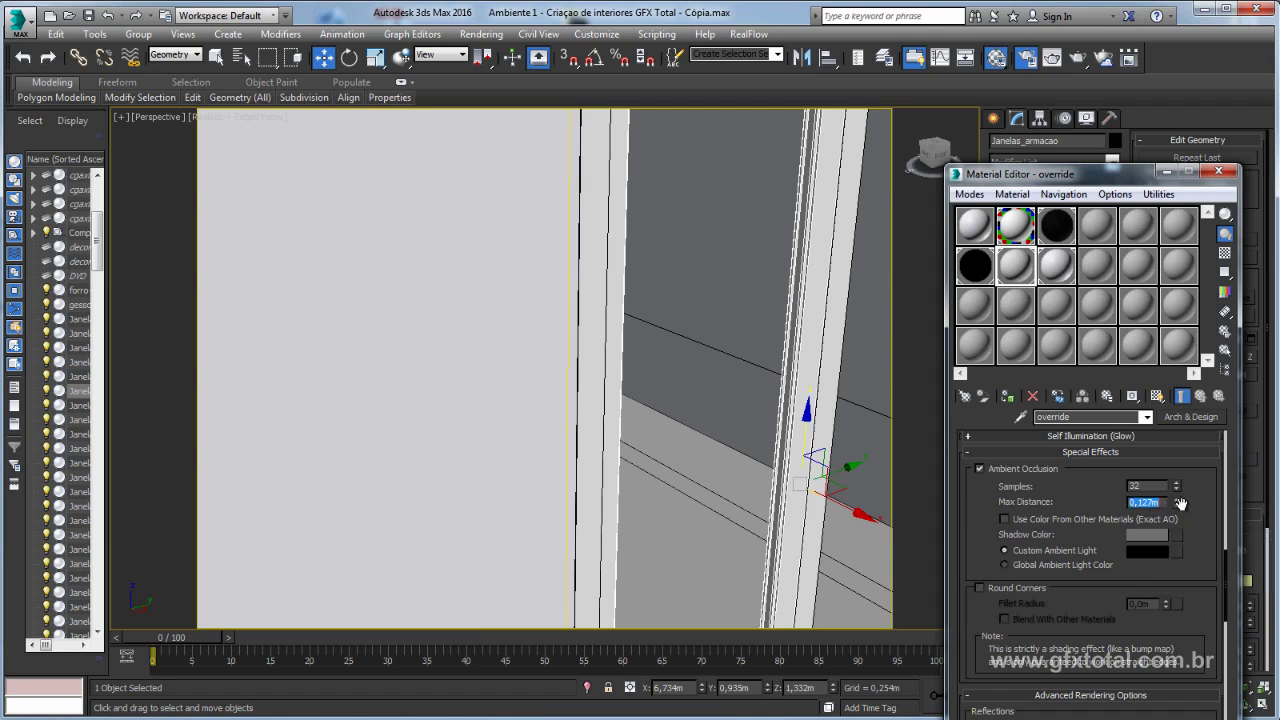
scroll(1120, 520, "up", 1)
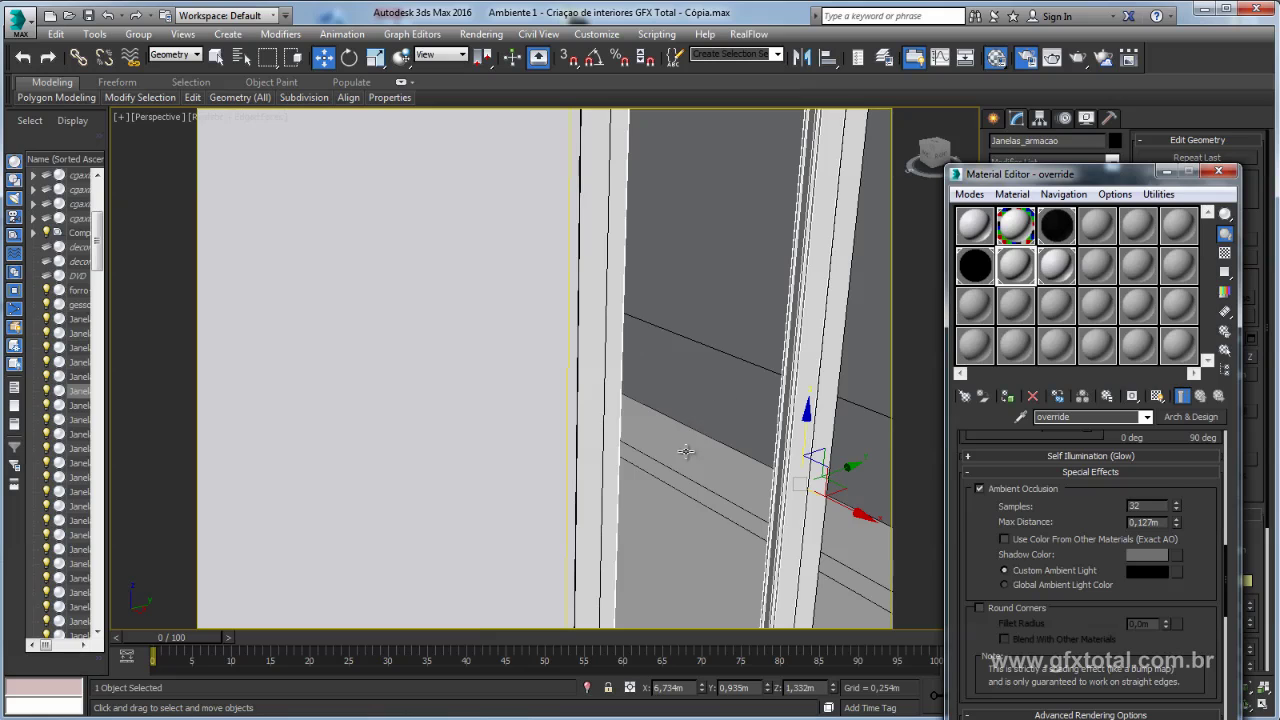
- Close the Material Editor and return to the PhysCamera002 view
left_click(1168, 172)
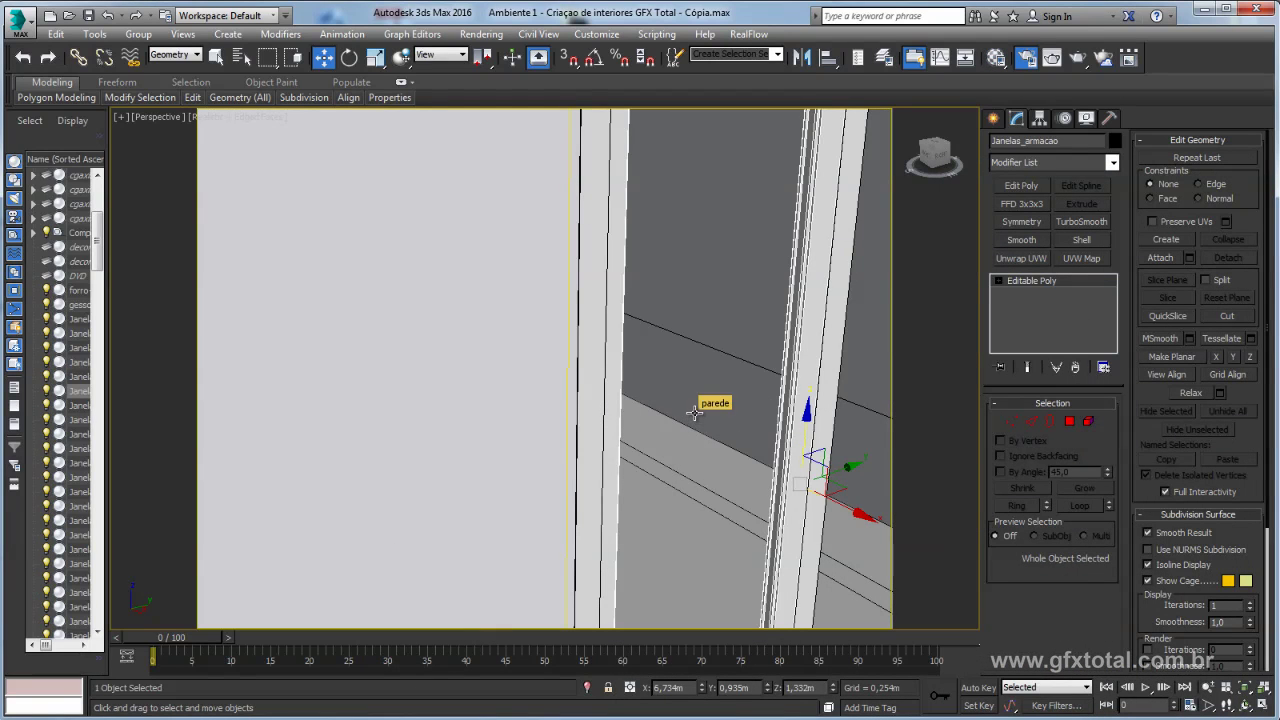
key("c")
left_click(600, 254)
- Load the last render into RAM Player channel A, then re-render the PhysCamera002 view
double_click(600, 254)
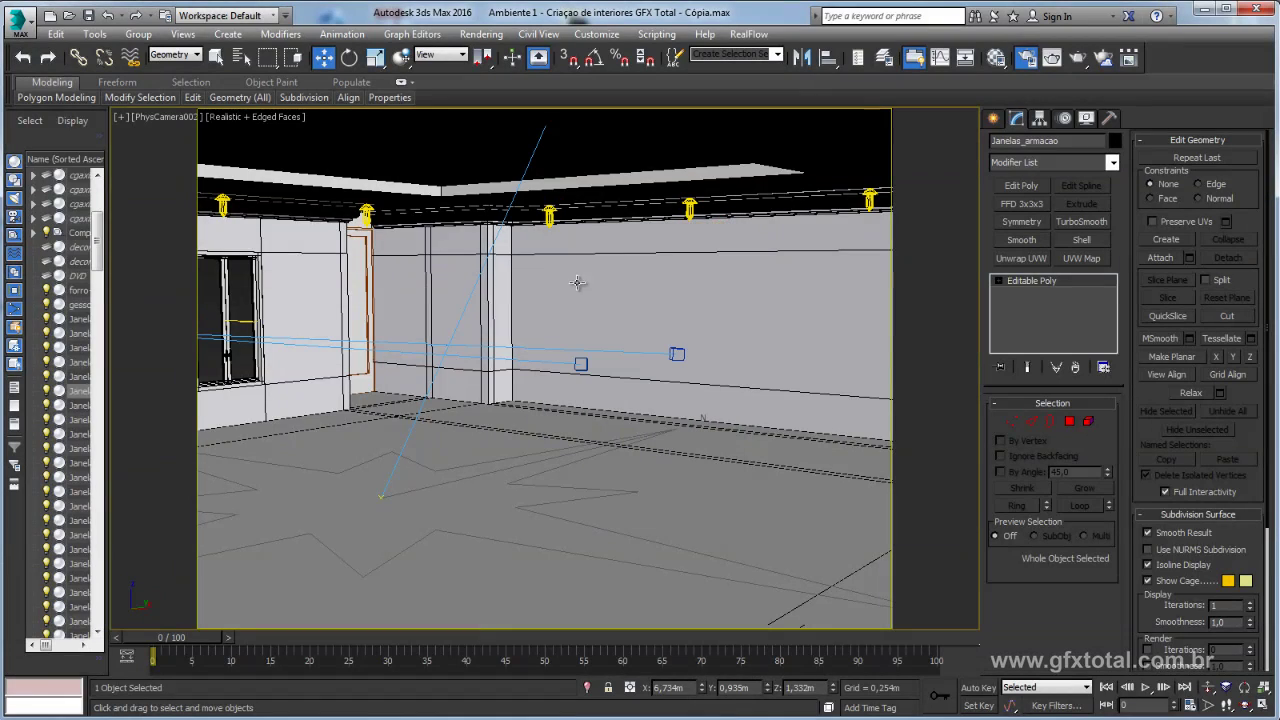
left_click(481, 34)
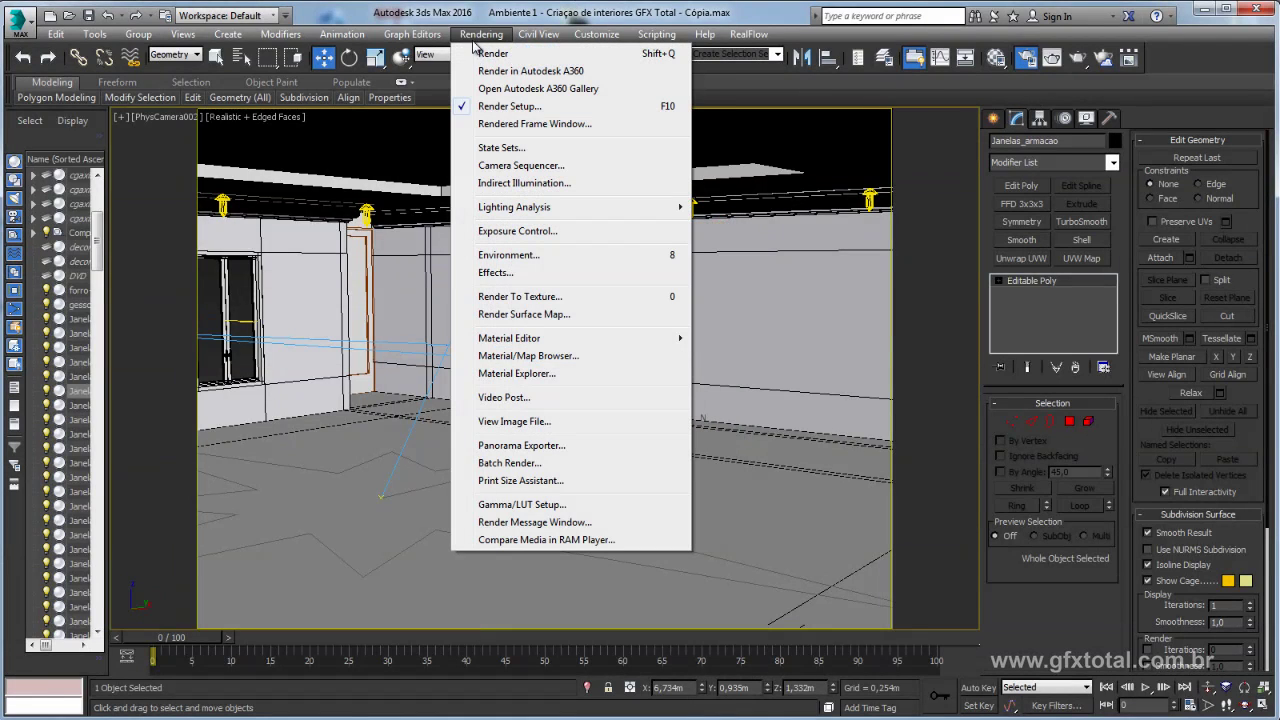
left_click(531, 541)
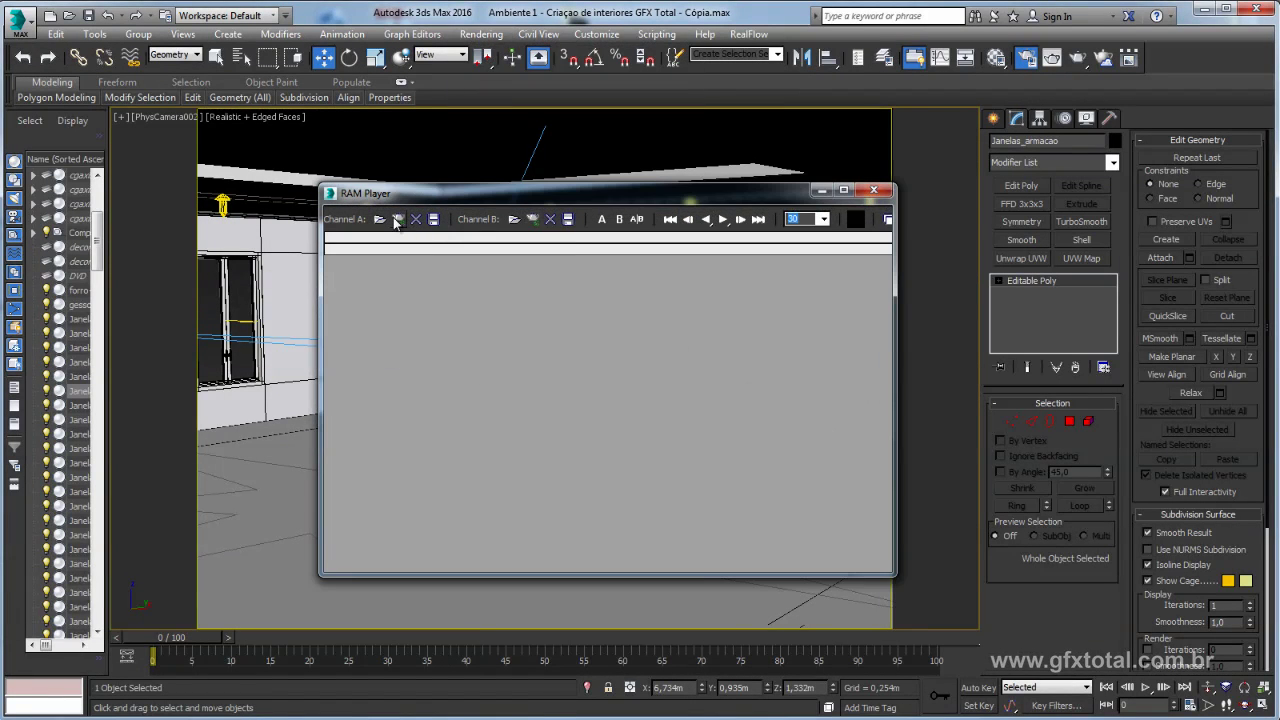
left_click(398, 219)
left_click(637, 459)
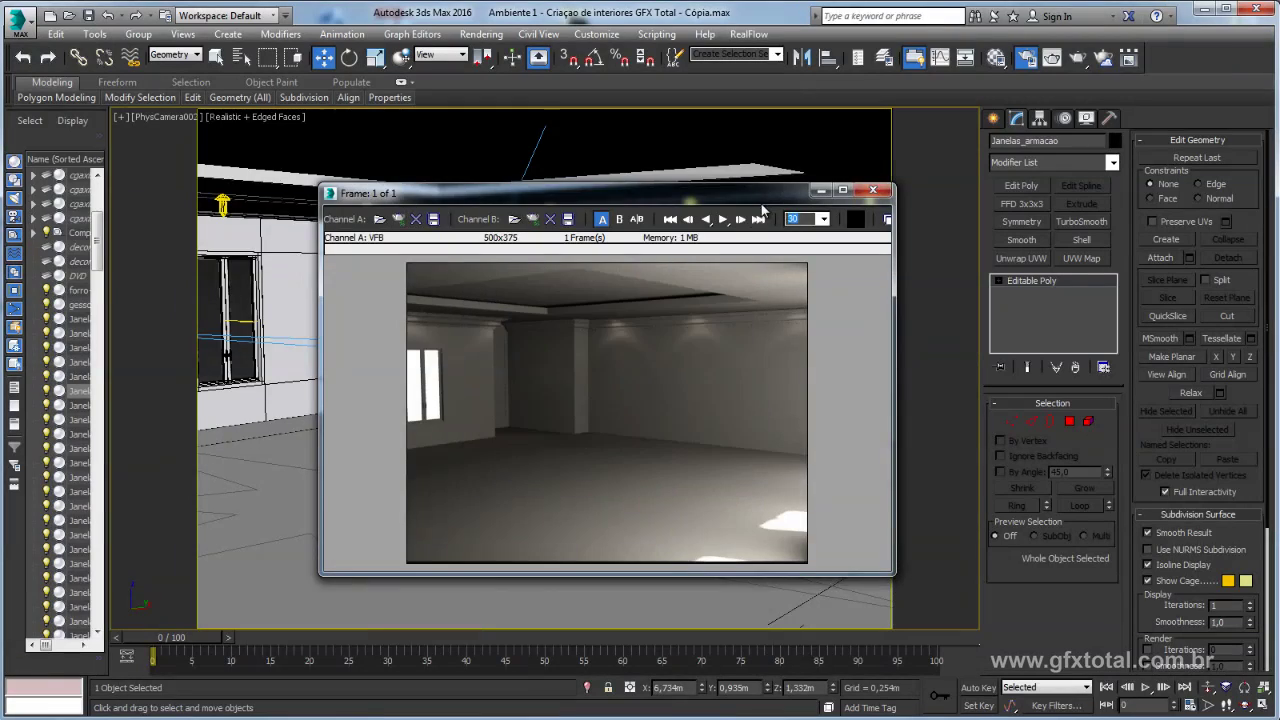
left_click_drag(747, 193, 657, 128)
left_click(1078, 58)
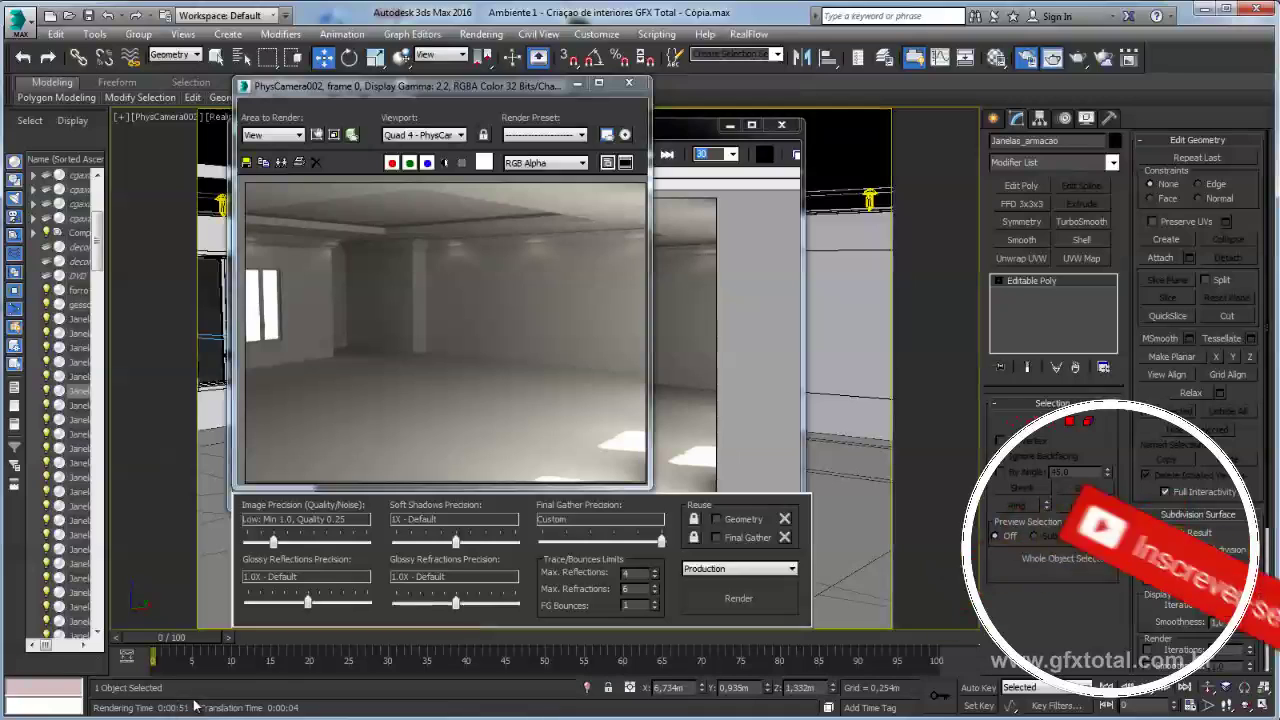
- Set the frame window's Image Precision slider to Quality 0.5
left_click_drag(465, 88, 575, 110)
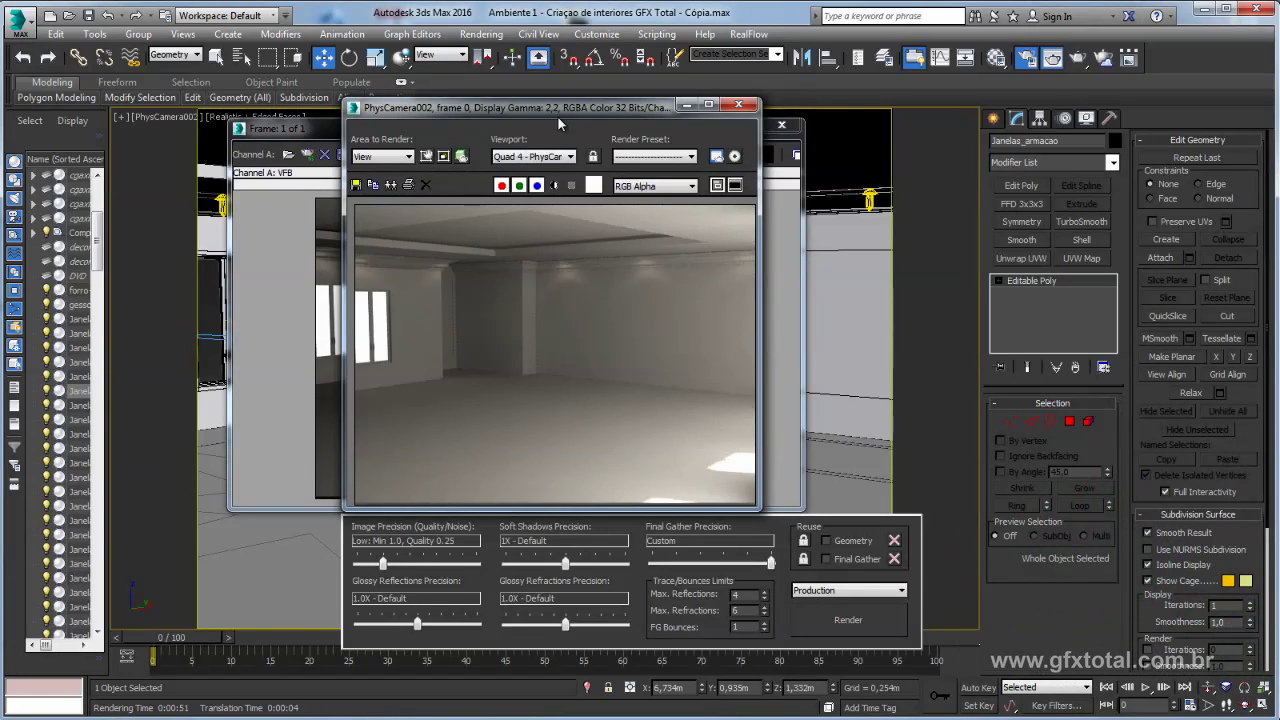
left_click_drag(557, 115, 525, 102)
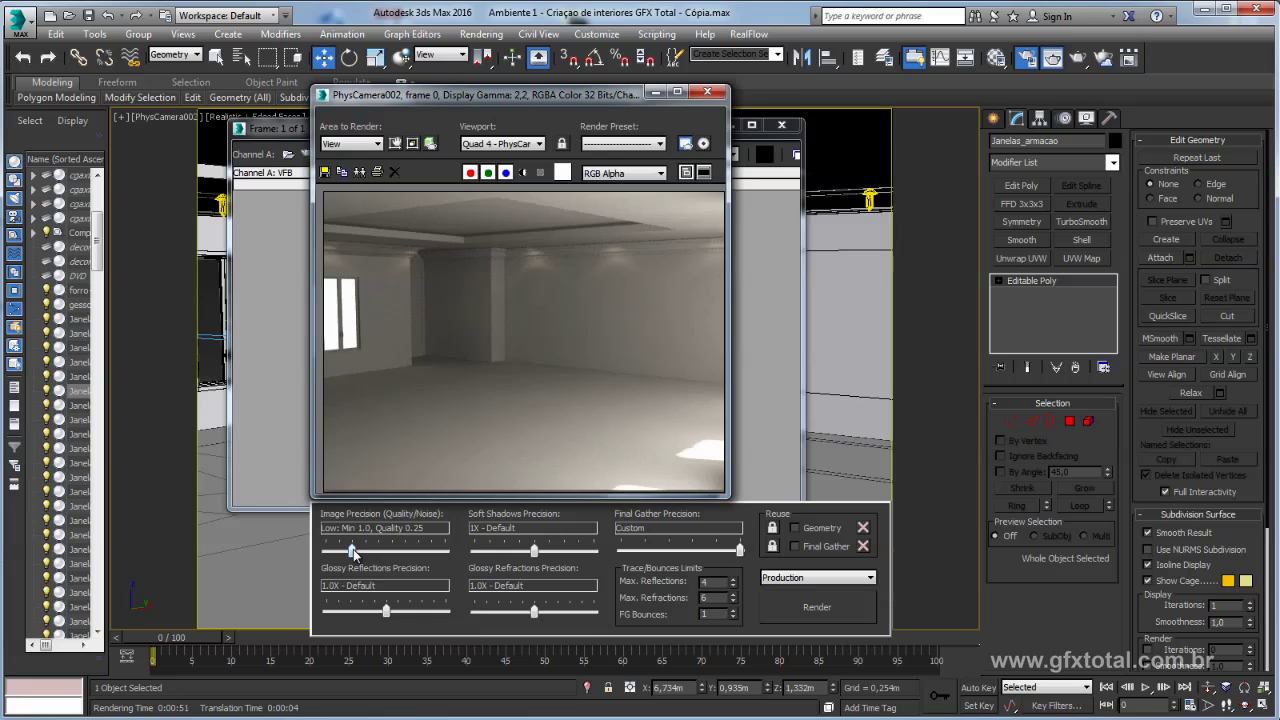
left_click_drag(352, 550, 366, 551)
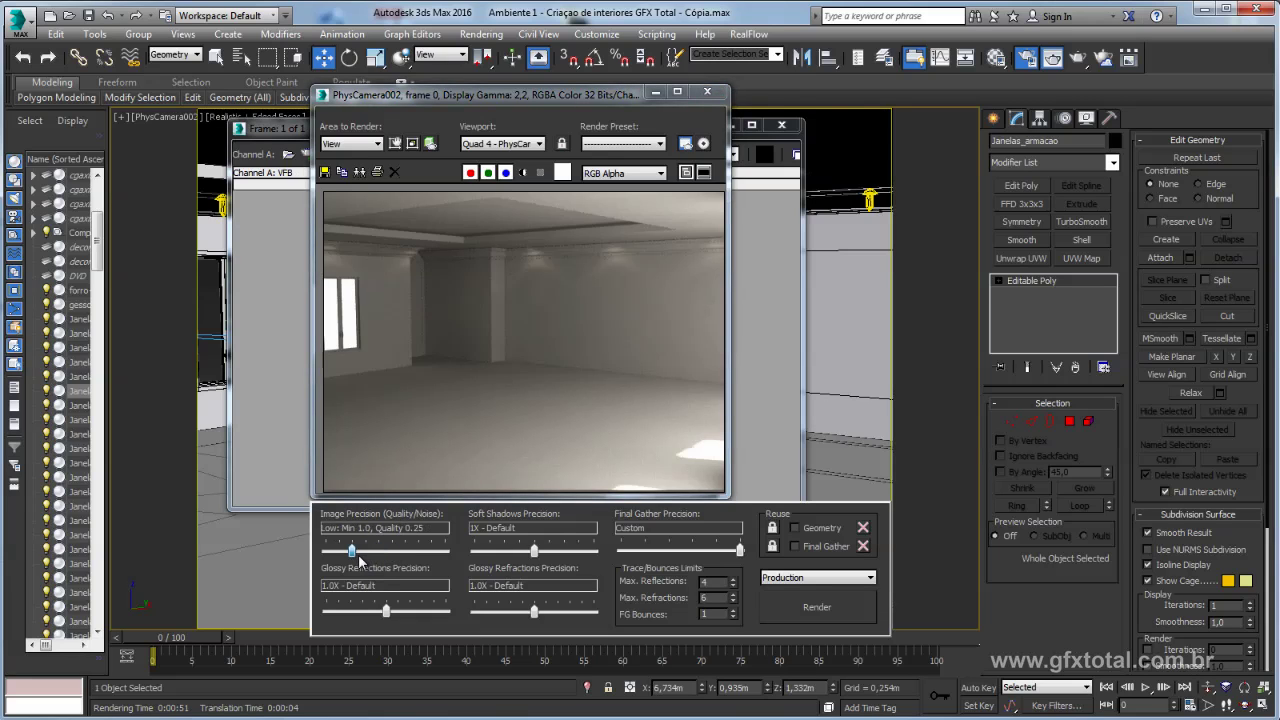